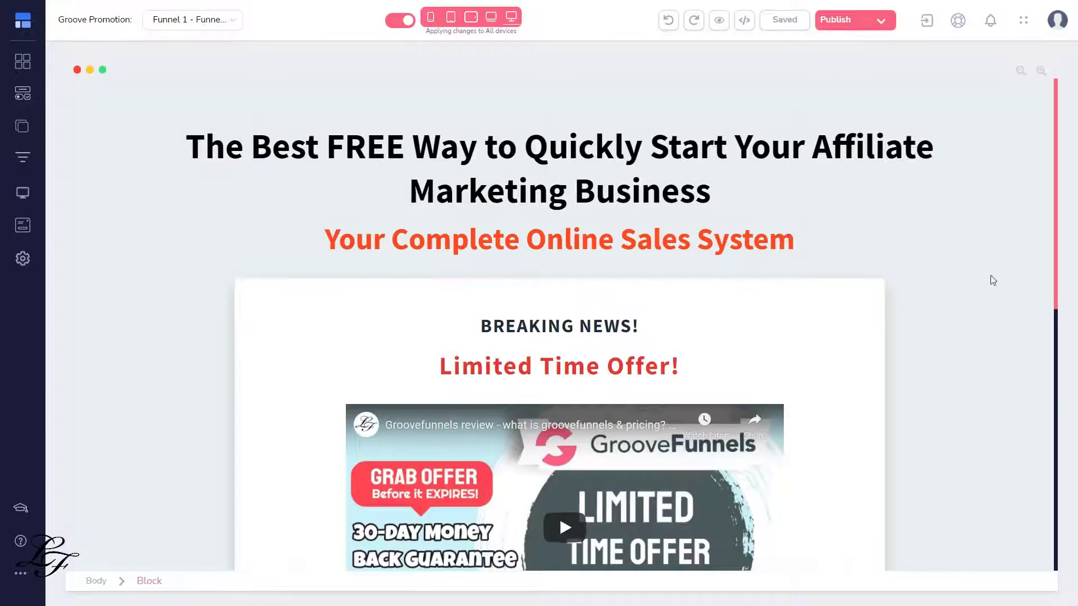
Step: Scroll through the finished page and view the GroovePromo_OptIn popup
scroll(986, 306, "down", 5)
scroll(986, 306, "down", 5)
scroll(982, 315, "up", 10)
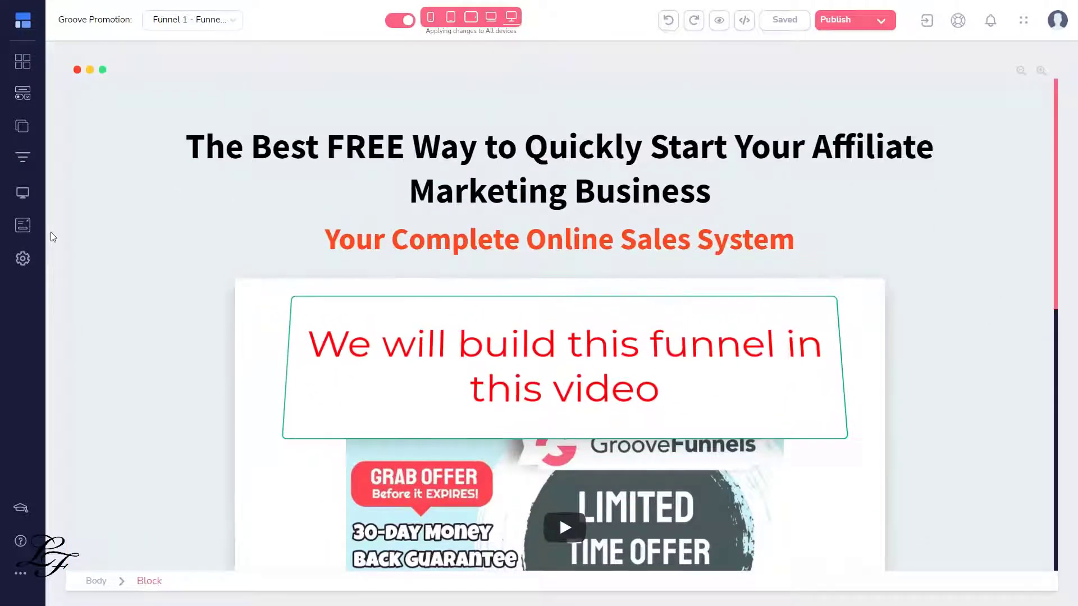
left_click(22, 225)
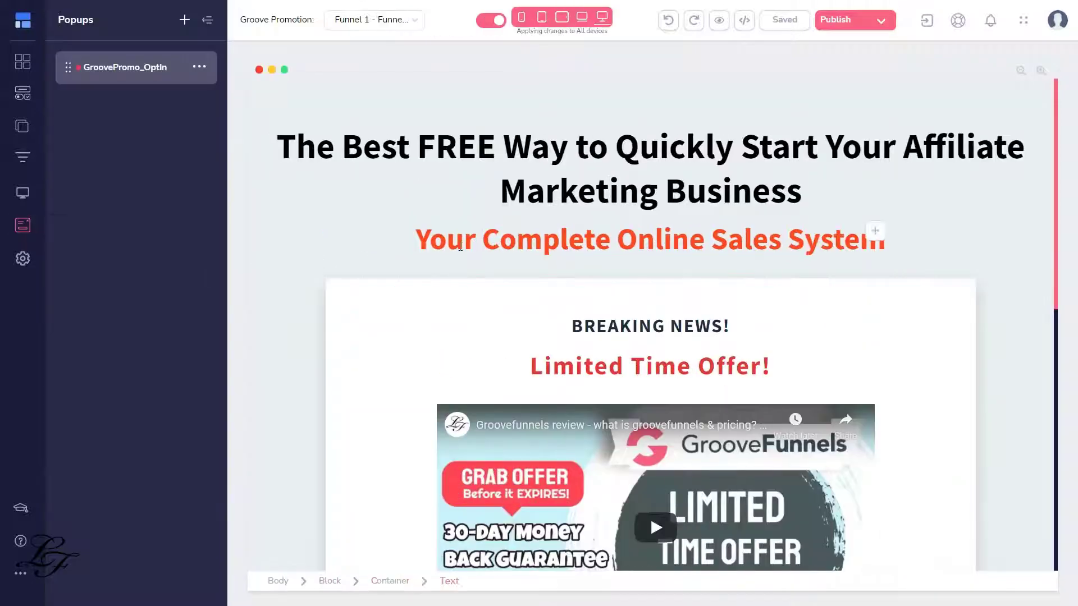
left_click(96, 75)
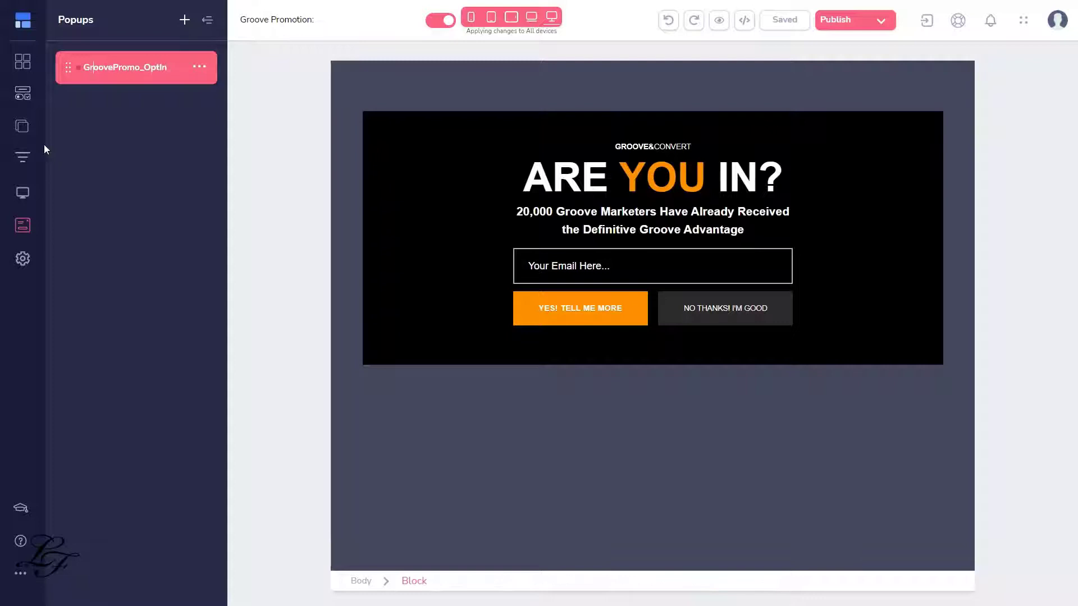
Step: View Funnel 1's index and thank-you pages, then bring up the Groove apps list
left_click(22, 156)
left_click(112, 70)
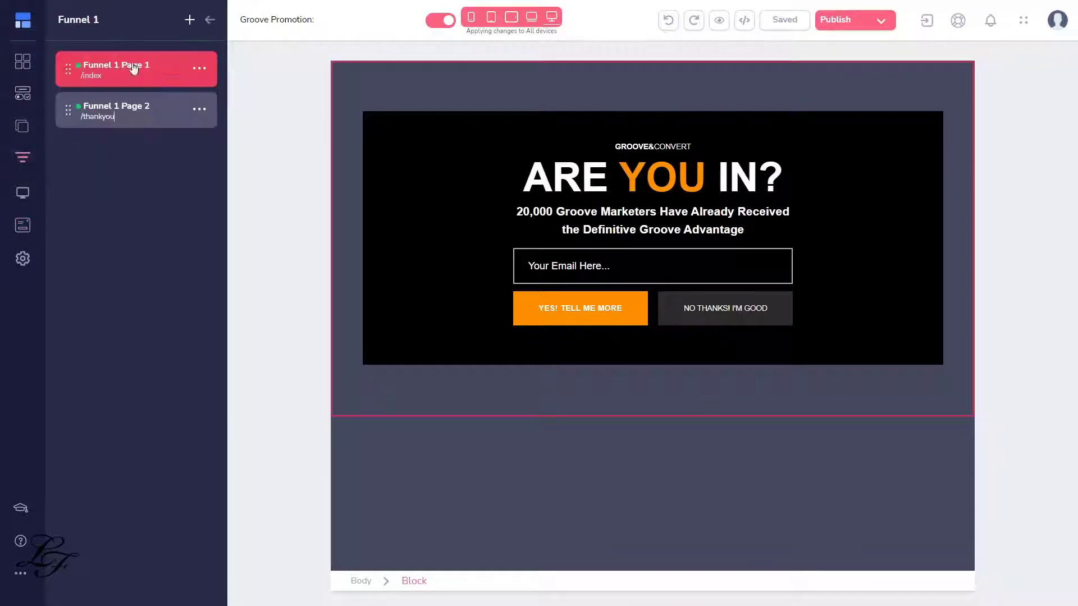
left_click(128, 115)
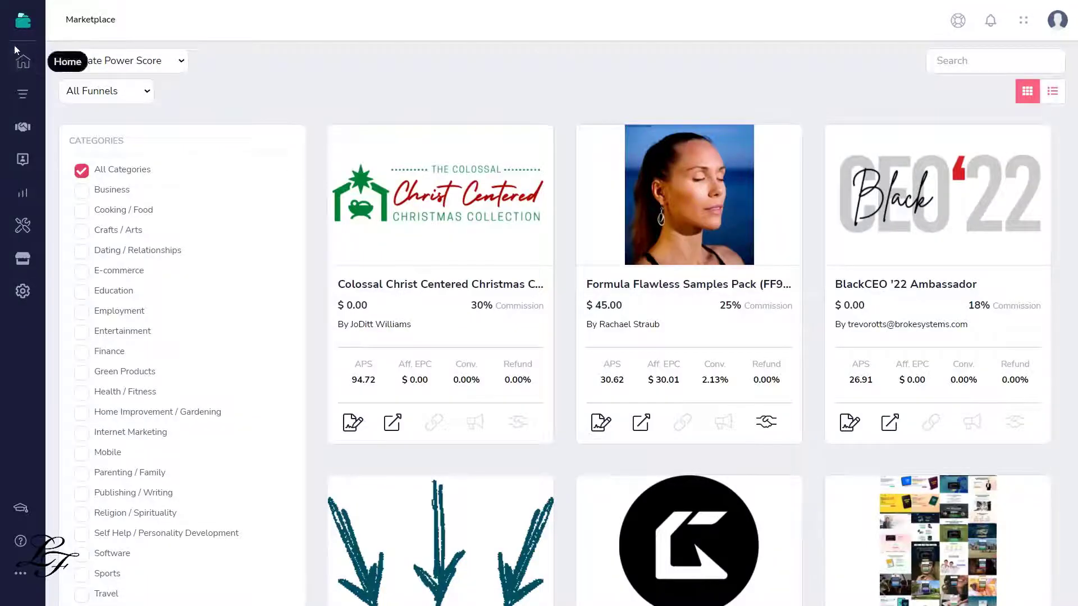
left_click(27, 23)
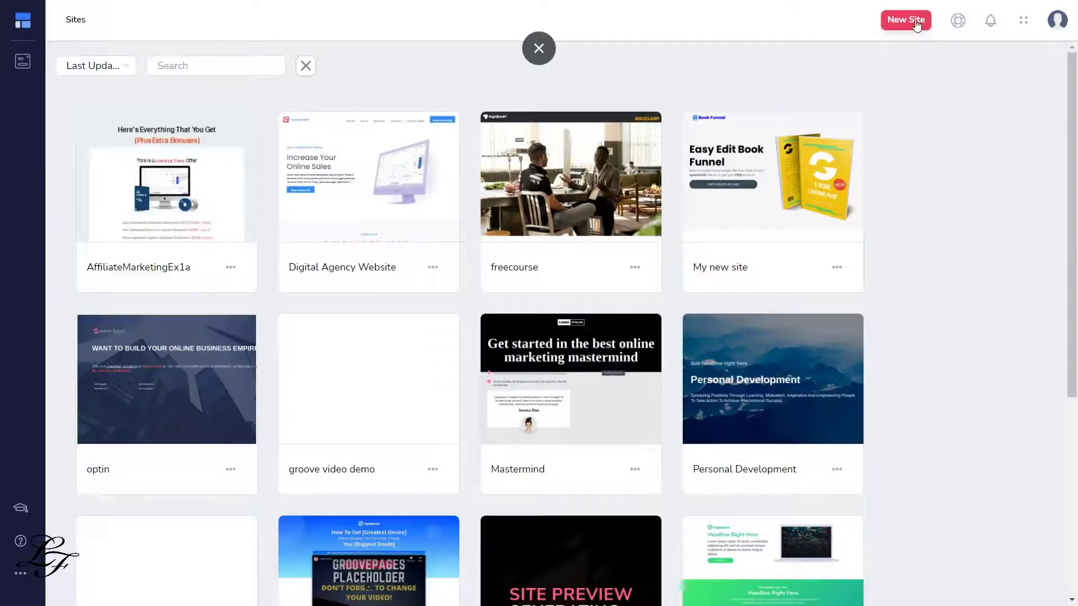
Step: Create a new site 'Groove Promotion' from the Funnels blank template and start building
left_click(916, 25)
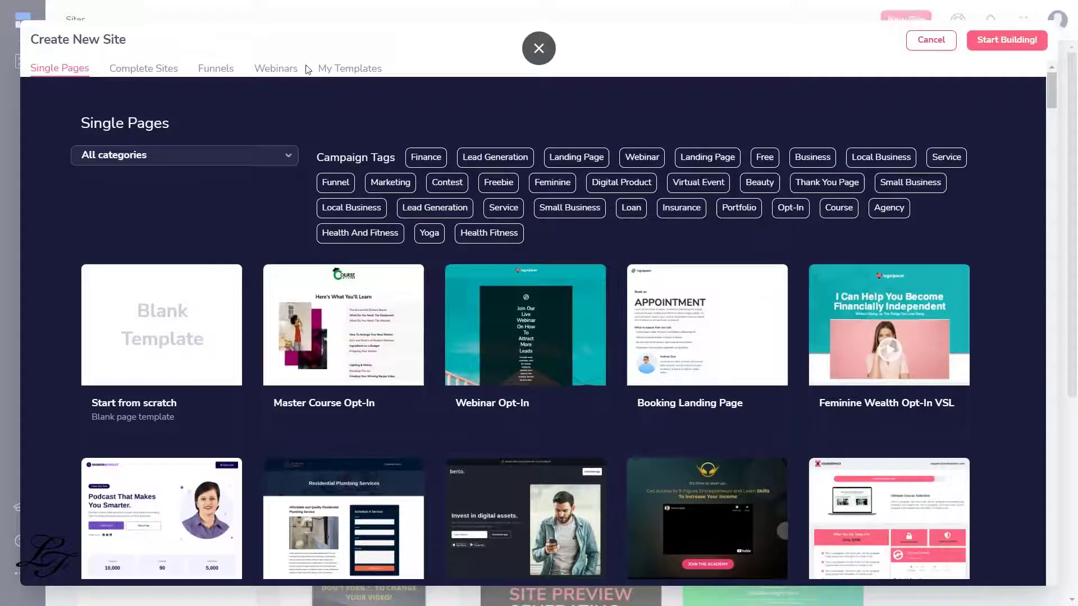
left_click(217, 70)
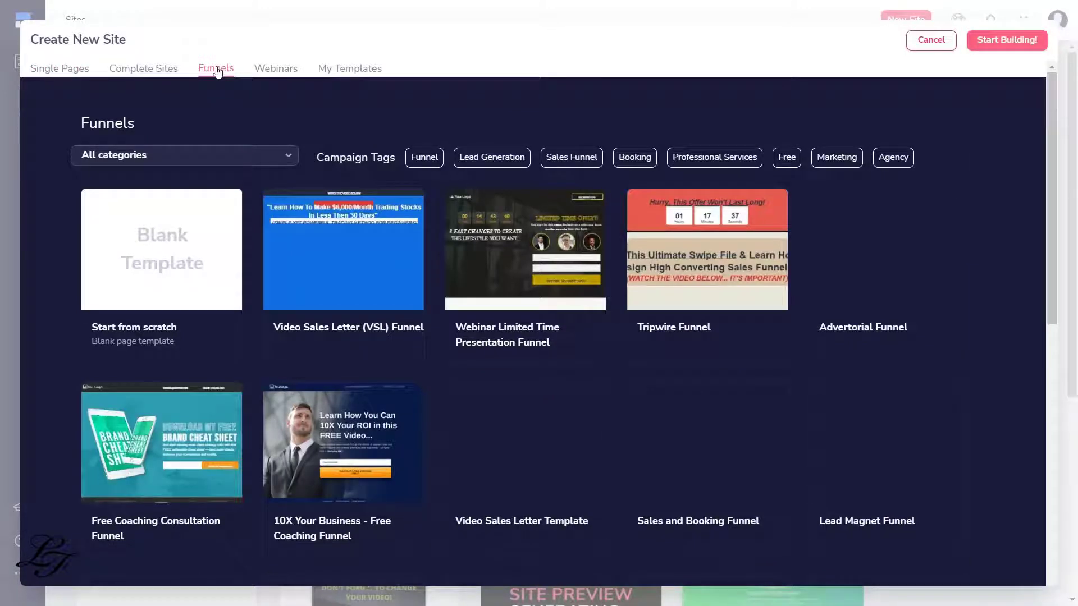
left_click(160, 269)
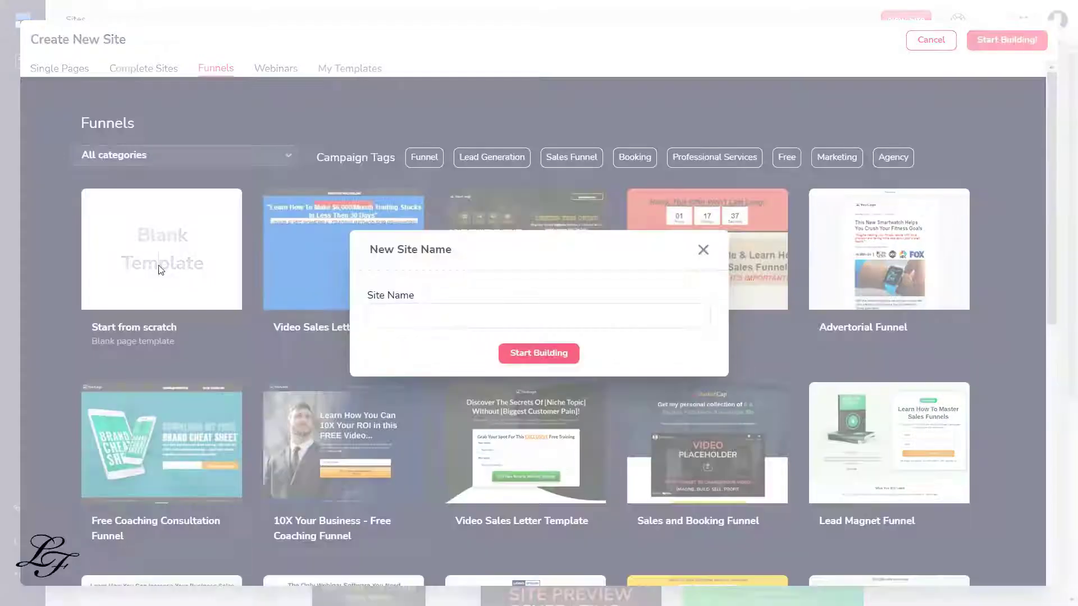
left_click(421, 315)
type("Groove Promotion")
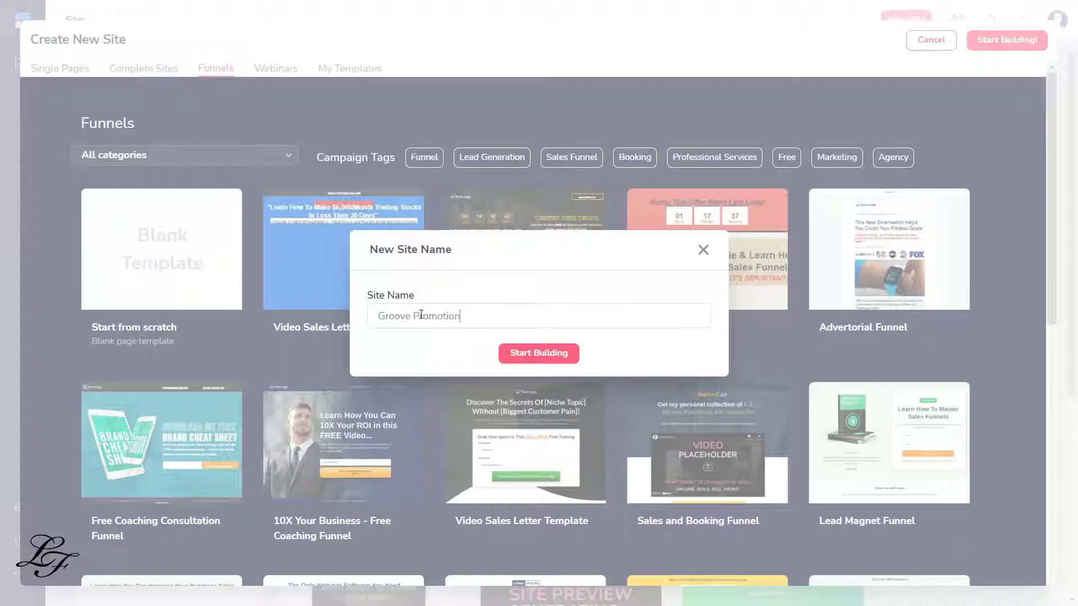
left_click(527, 357)
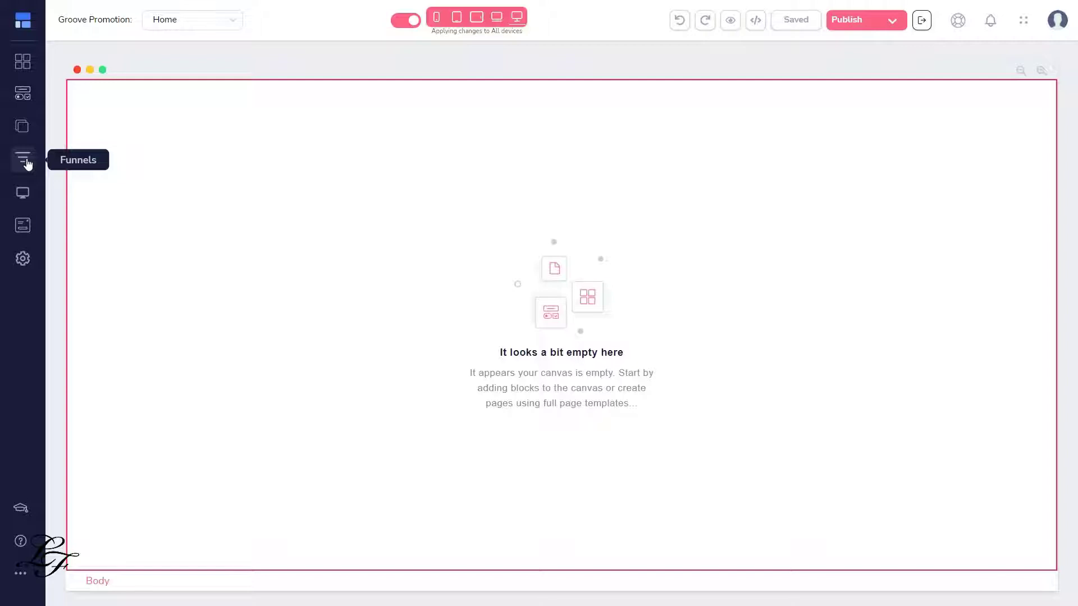
Step: Create blank Funnel 1 with Page 1 and set it as the home page
left_click(26, 161)
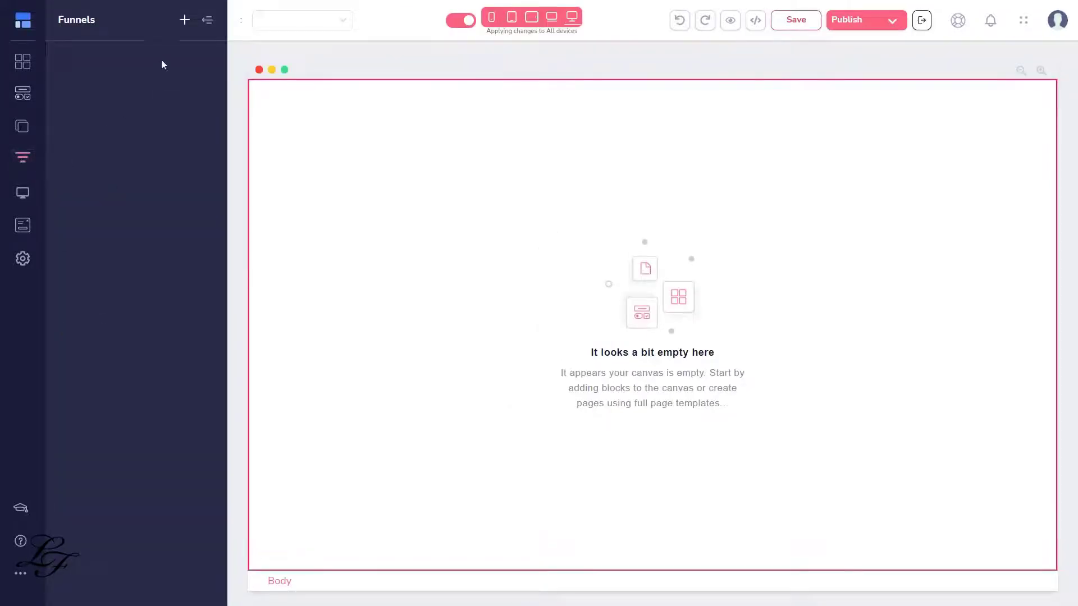
left_click(184, 25)
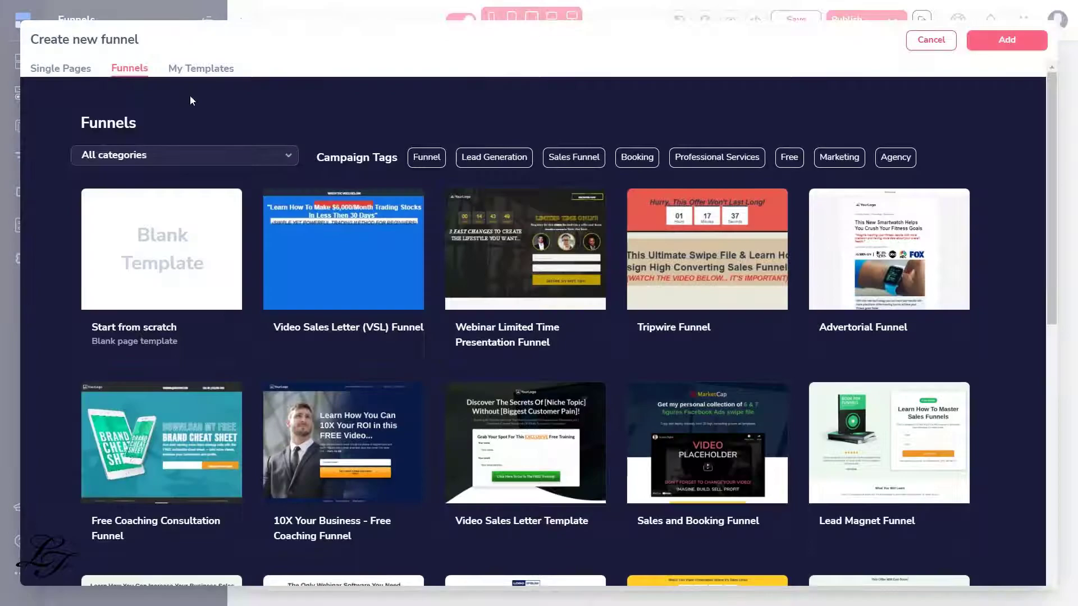
left_click(159, 274)
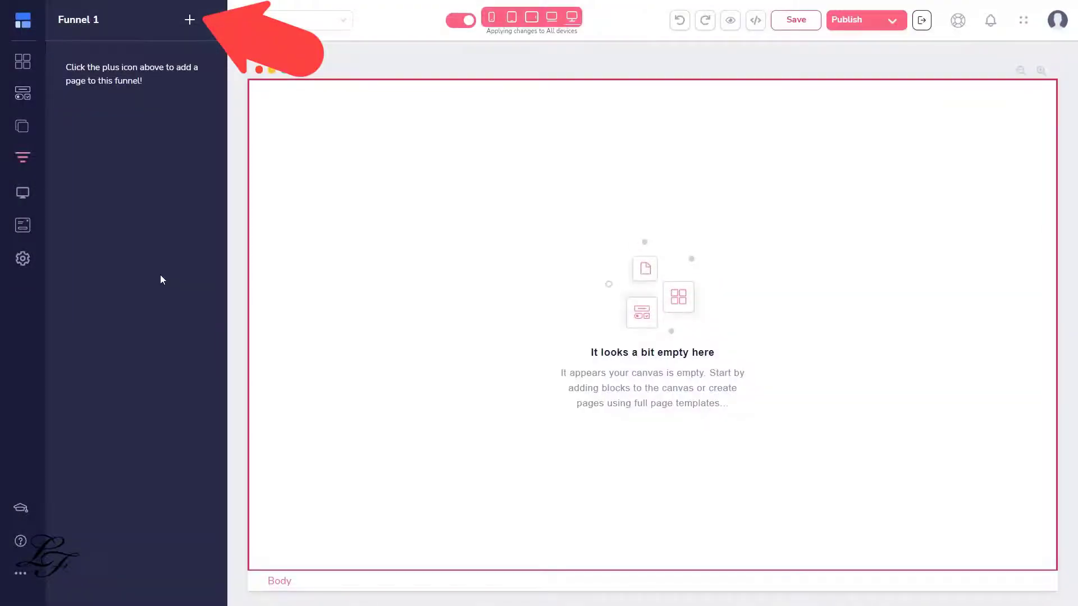
left_click_drag(141, 81, 98, 81)
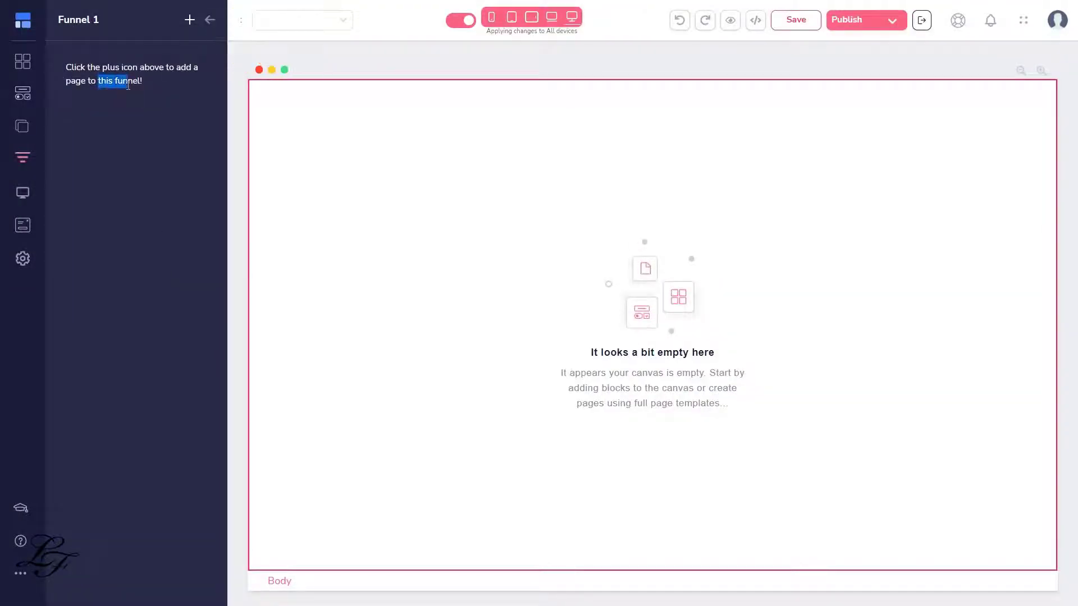
left_click(189, 21)
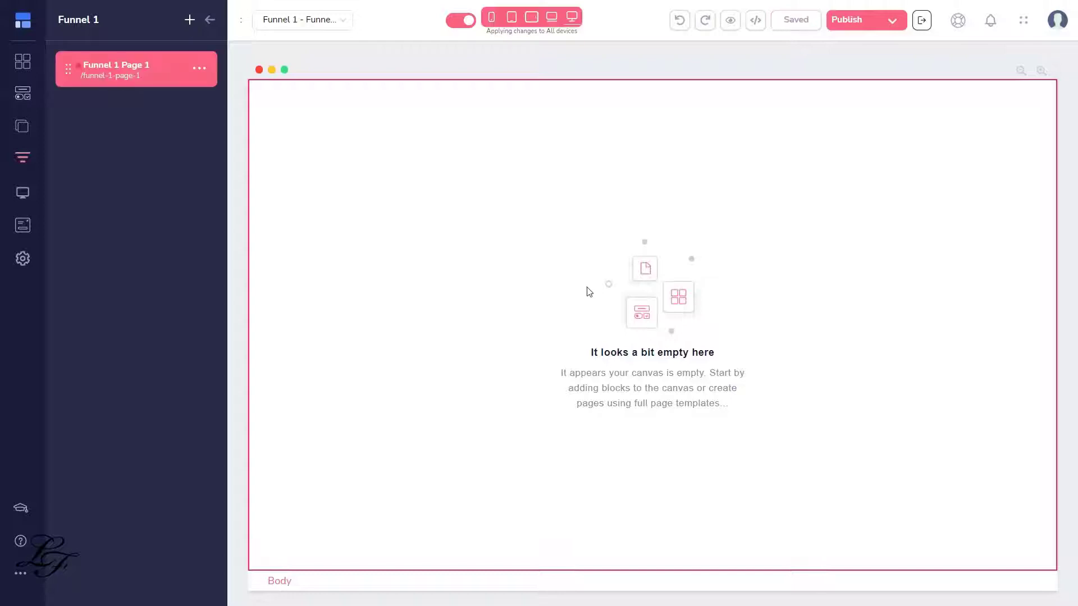
left_click(198, 68)
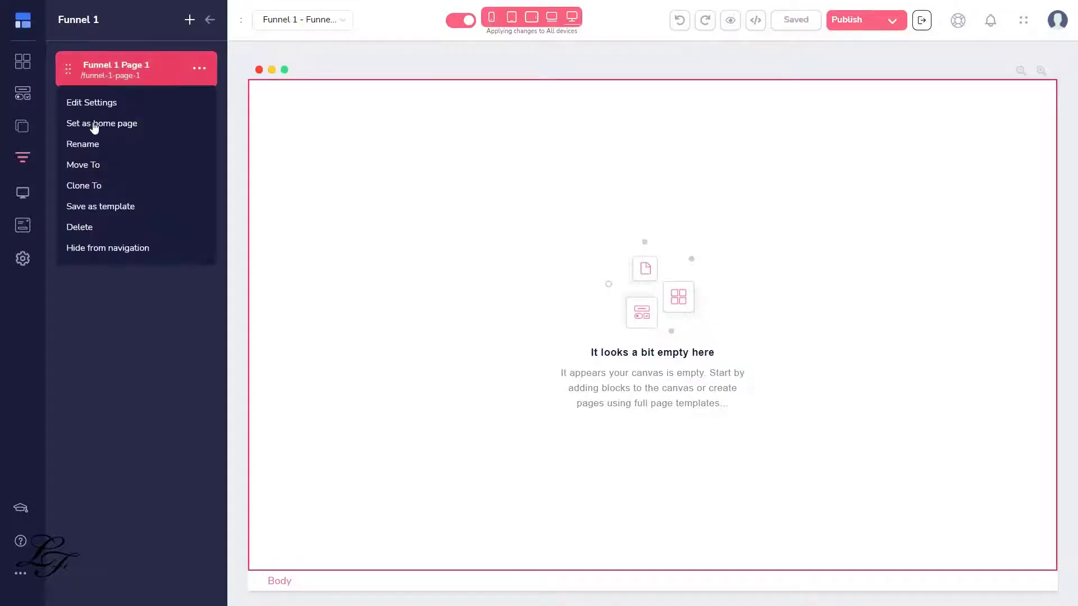
left_click(92, 124)
Step: Set page title 'Affiliate Marketing Quickstart Course' and meta keywords 'Free Affiliate Marketing Quickstart'
left_click(201, 68)
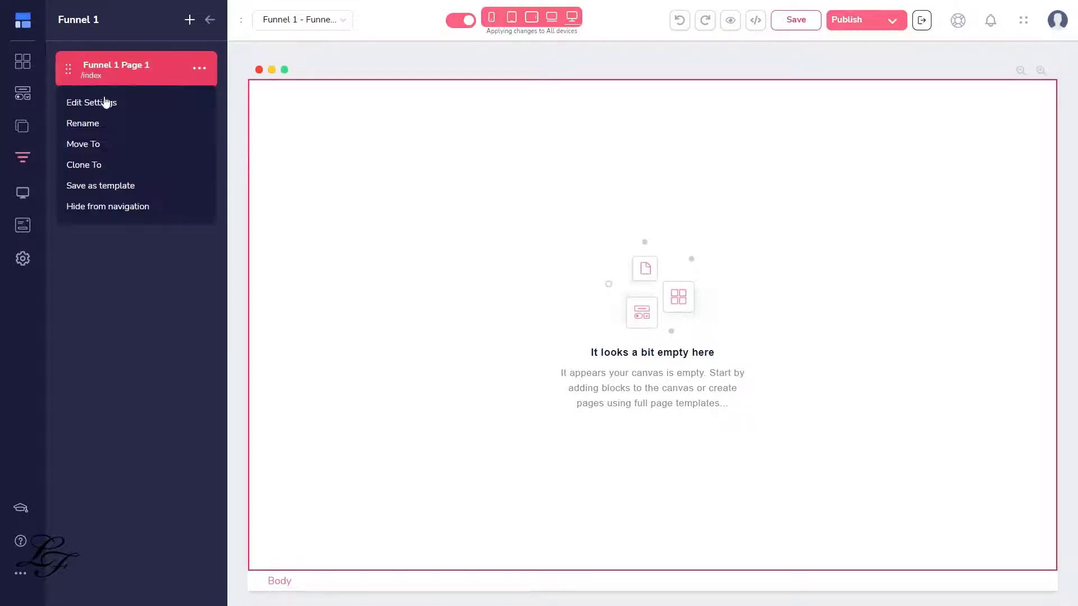
left_click(105, 101)
left_click_drag(136, 84, 42, 85)
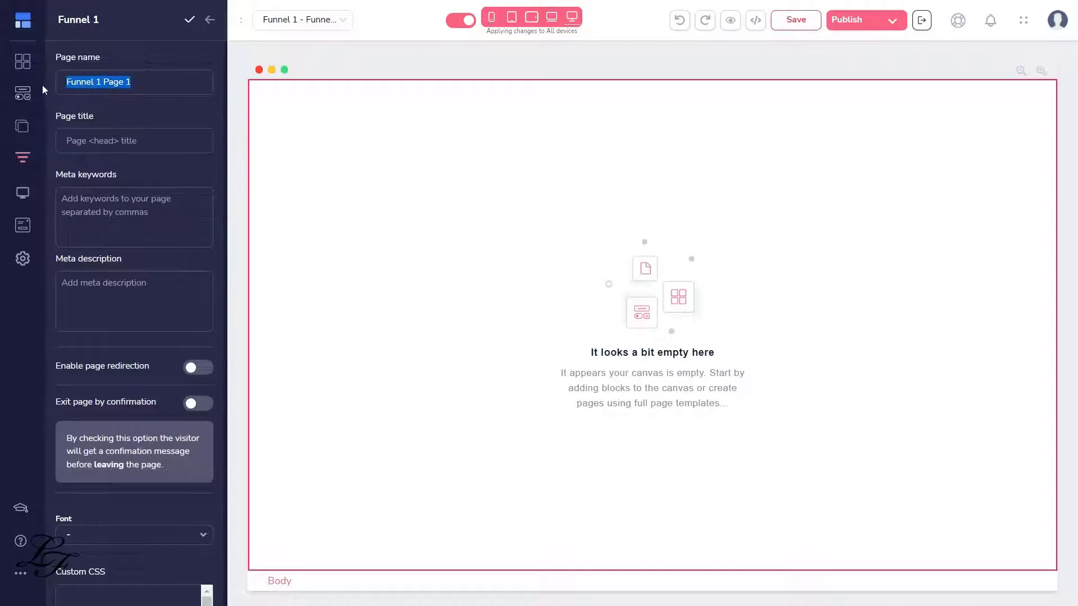
left_click(110, 138)
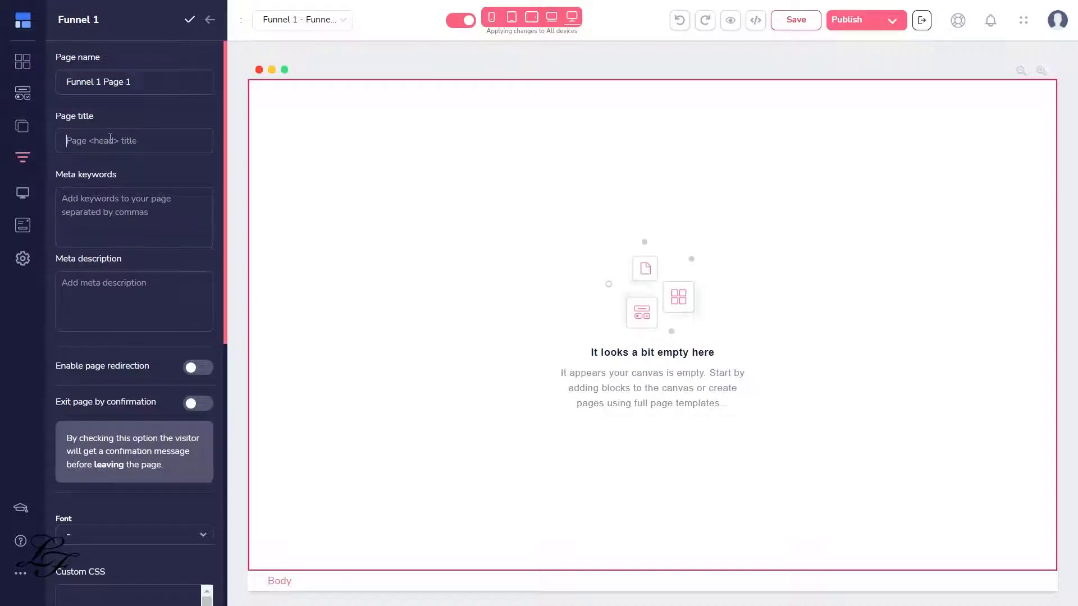
type("Affiate")
key("BackSpace")
key("BackSpace")
key("BackSpace")
type("liate Marketing Quickstar")
key("BackSpace")
key("BackSpace")
key("BackSpace")
type("t")
key("BackSpace")
key("BackSpace")
type("start Course")
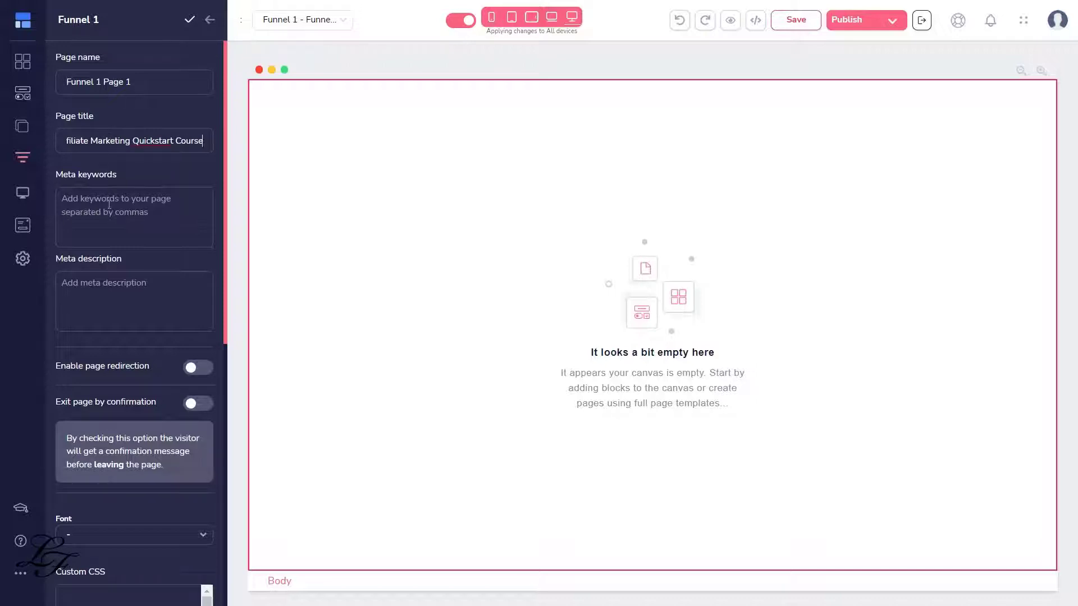
left_click(110, 216)
type("Free Af")
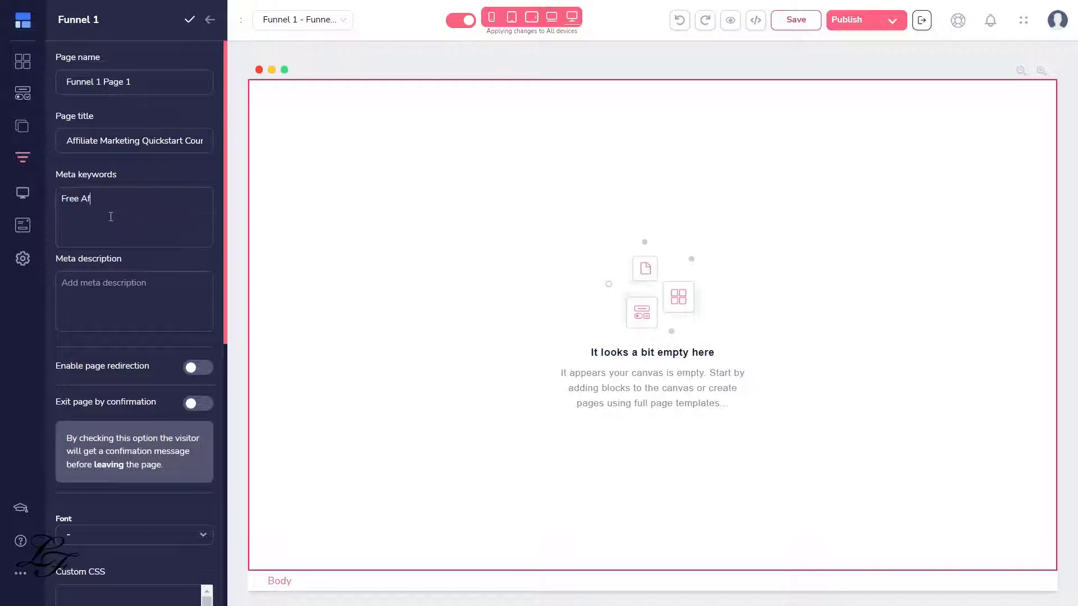
type("filiate Marketing Quickstart")
Step: Close page settings and drop the Lead Magnets 'Here's Everything That You Get' block onto the page
left_click(190, 20)
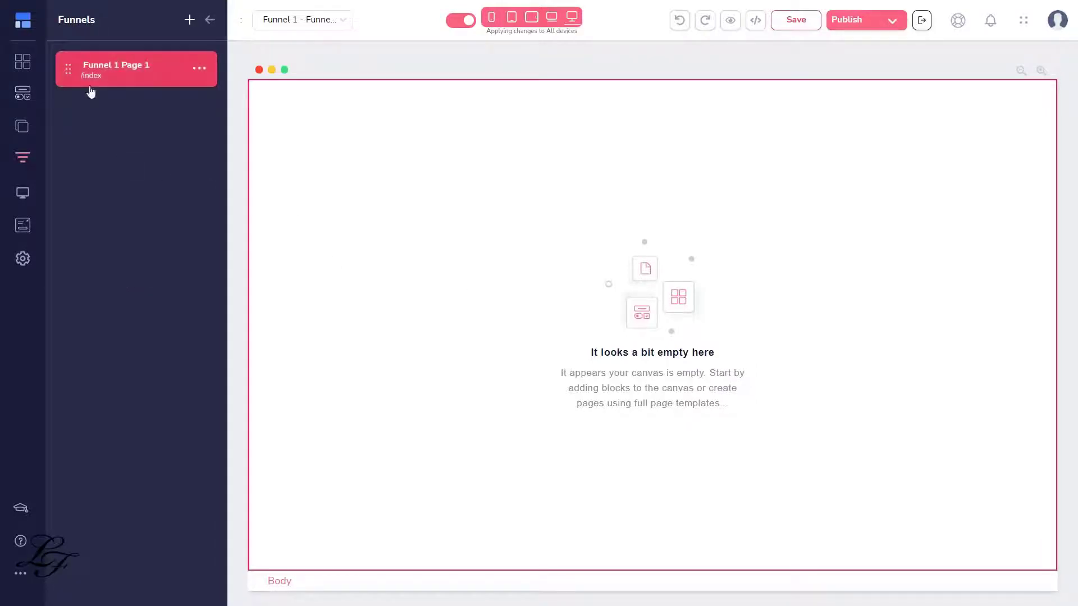
left_click(23, 61)
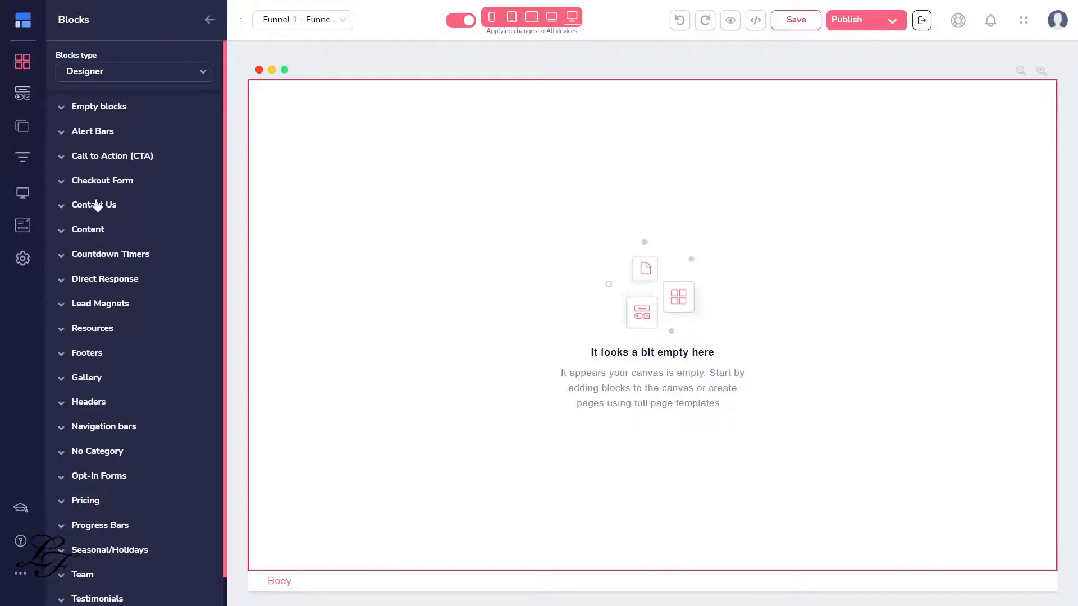
left_click(62, 307)
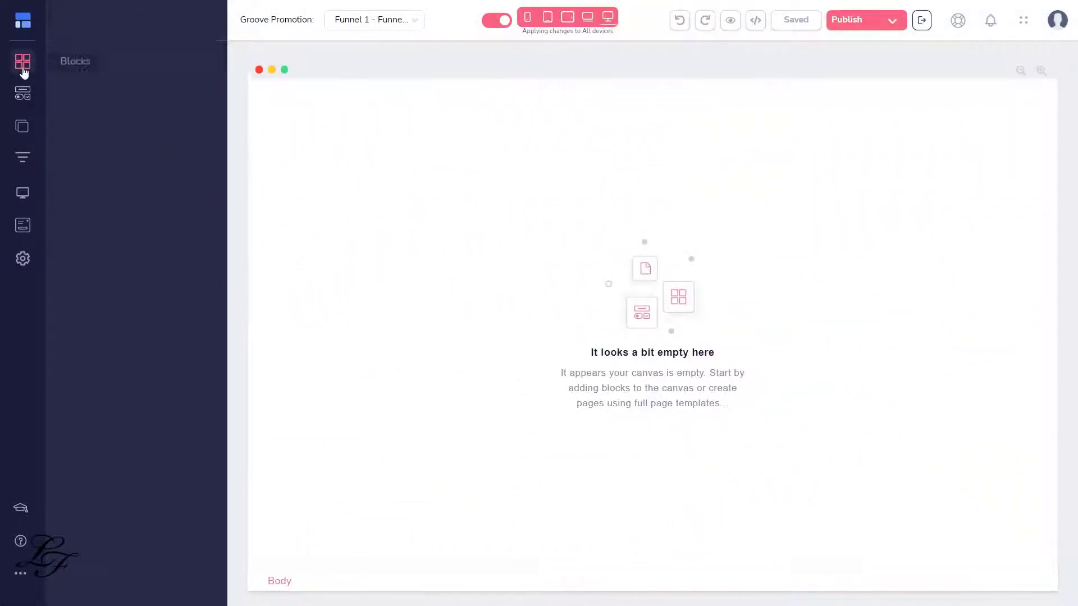
left_click(22, 62)
scroll(103, 292, "down", 1)
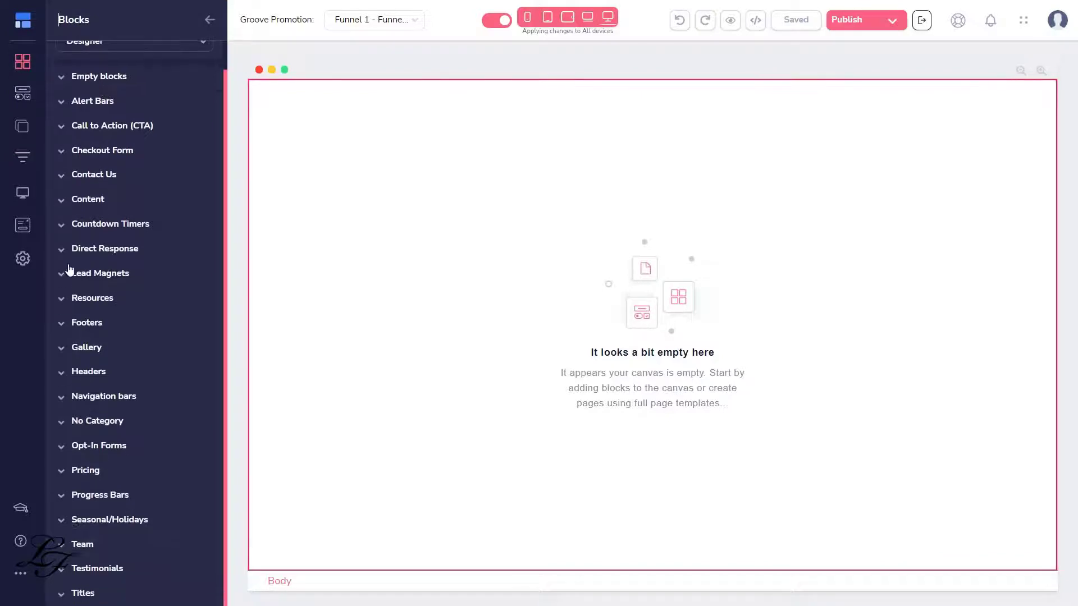
left_click(104, 273)
scroll(147, 252, "down", 3)
scroll(150, 248, "down", 15)
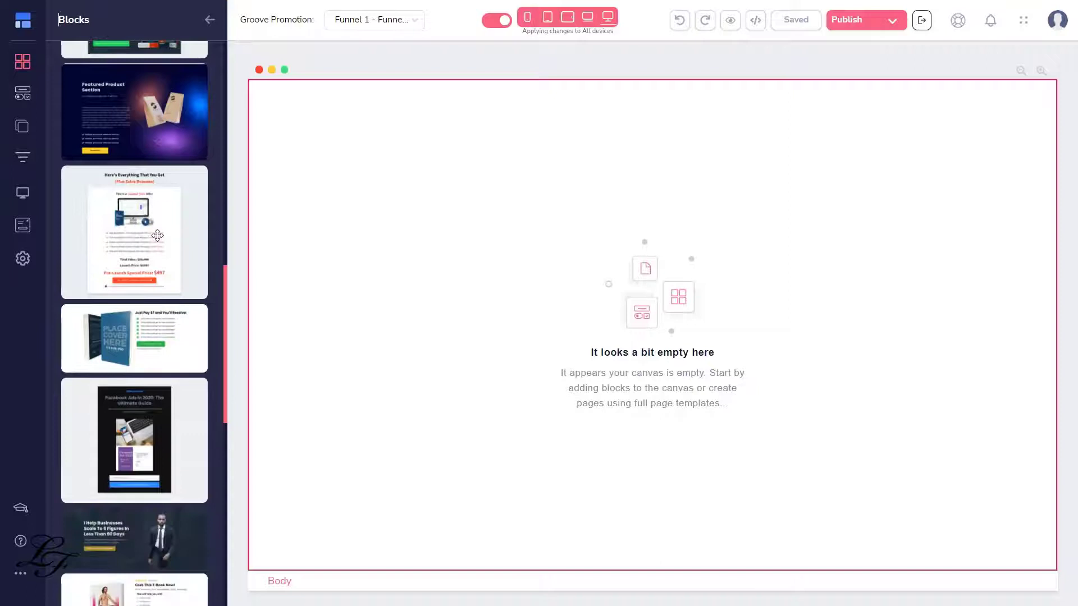
left_click_drag(121, 247, 447, 303)
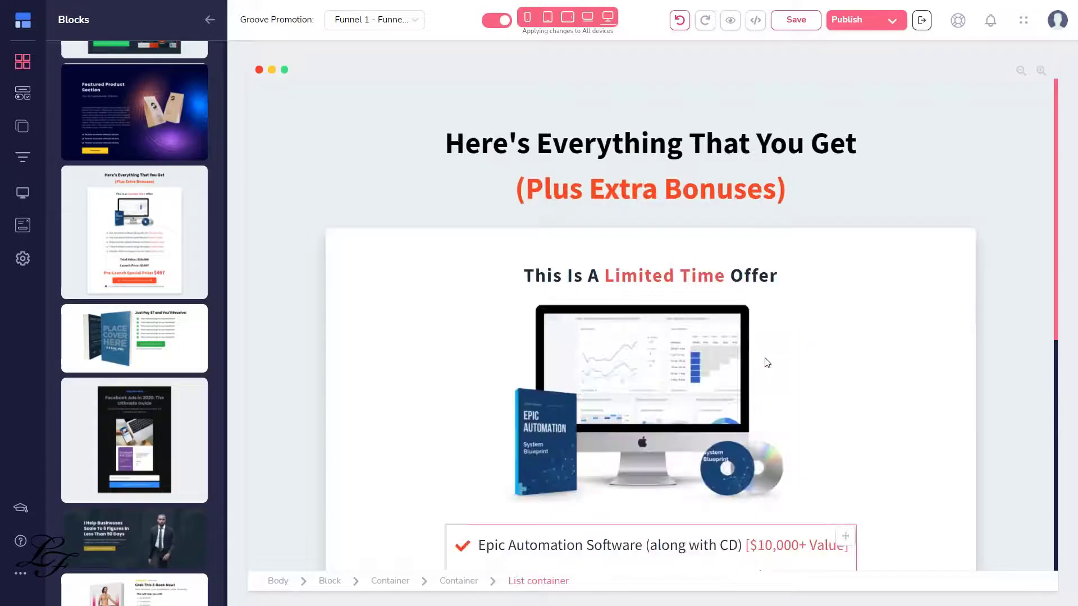
left_click(796, 351)
Step: Enlarge the main H1 heading text to size 56
left_click(752, 138)
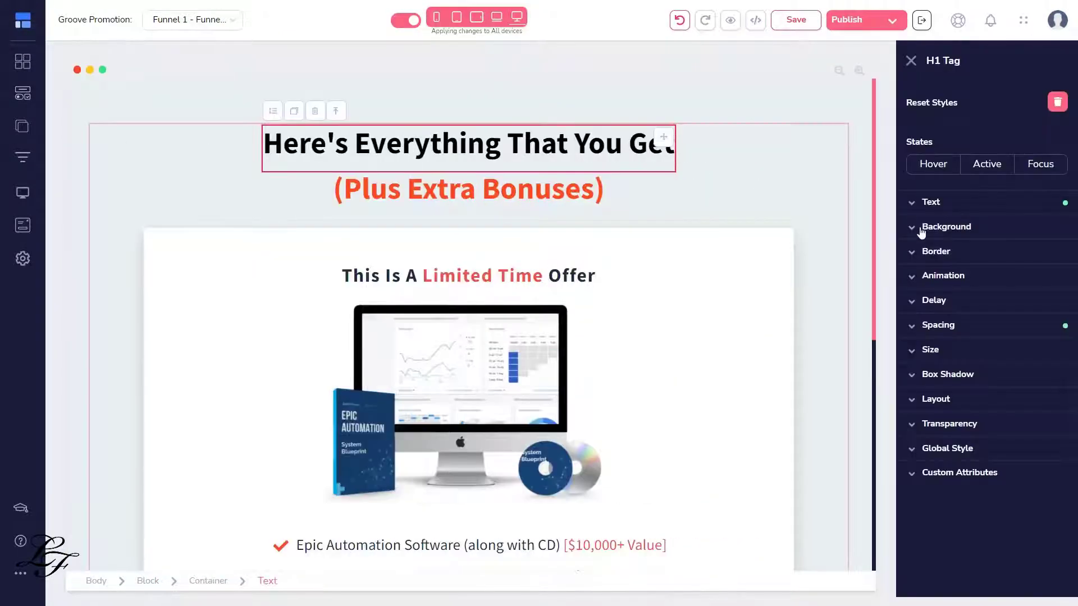
left_click(910, 203)
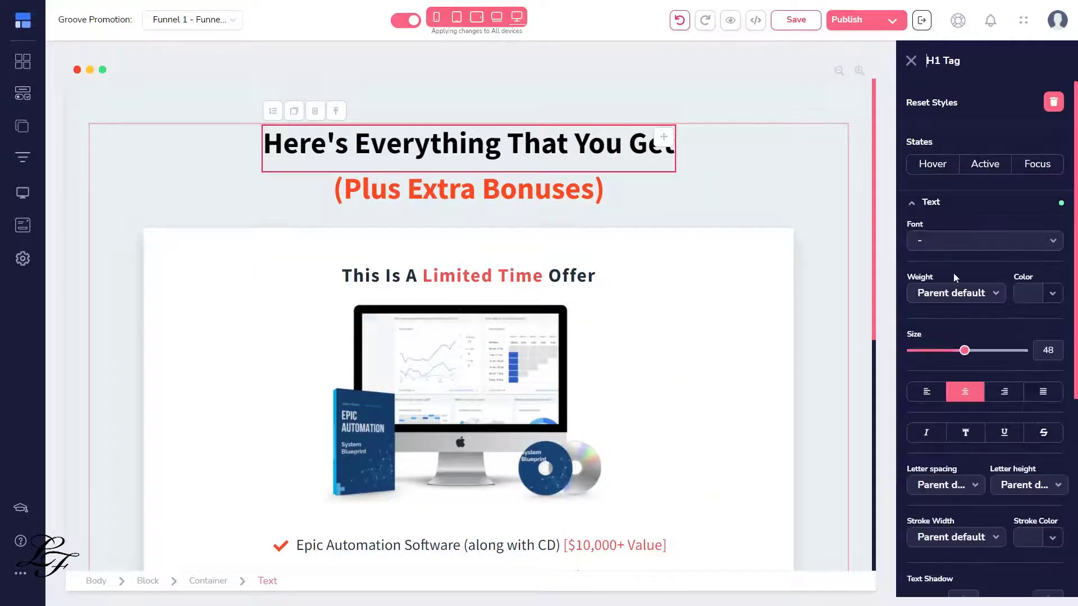
left_click_drag(967, 353, 973, 357)
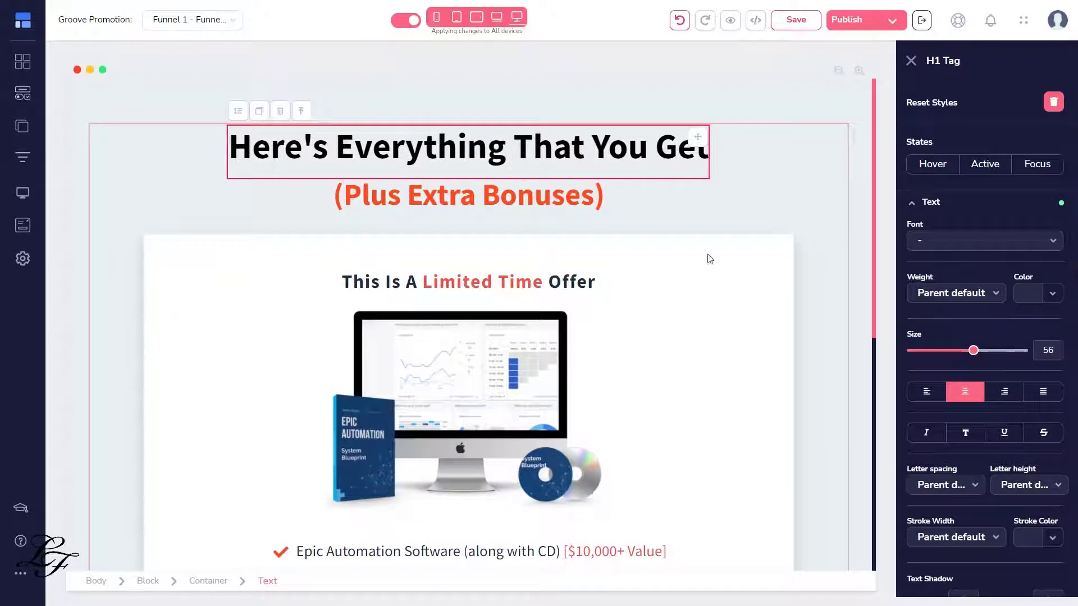
left_click(662, 204)
Step: Duplicate the (Plus Extra Bonuses) subheading, then delete the copy again
left_click(386, 196)
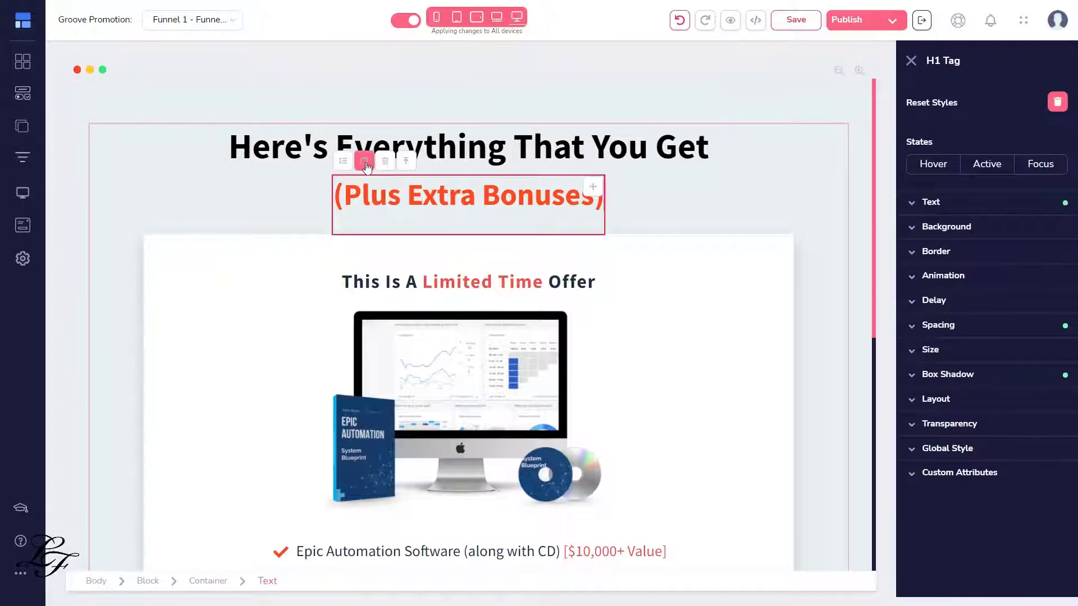
left_click(364, 161)
left_click(421, 253)
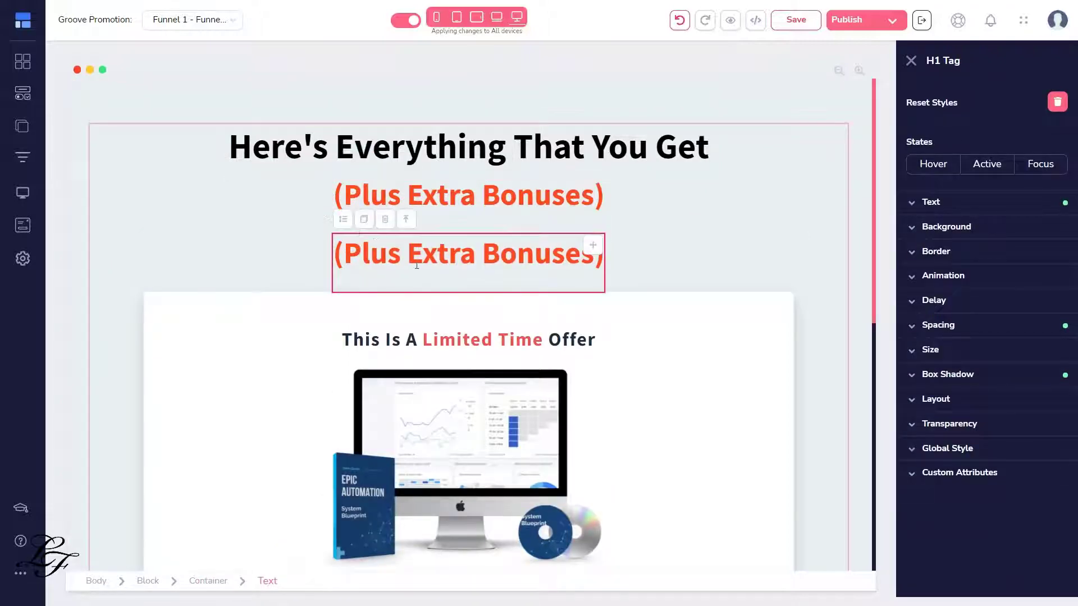
left_click(385, 222)
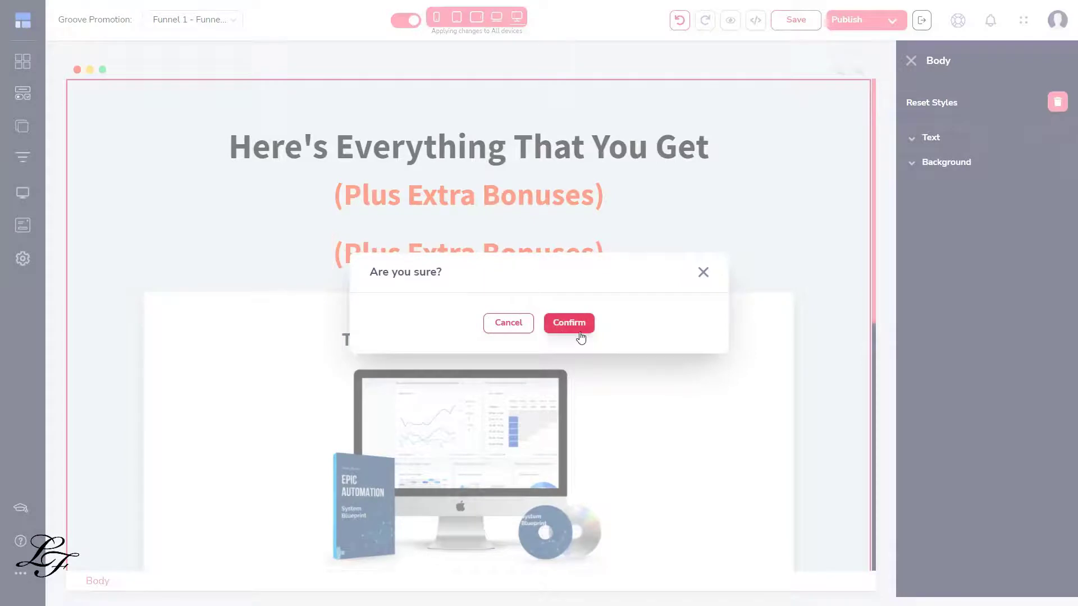
left_click(575, 326)
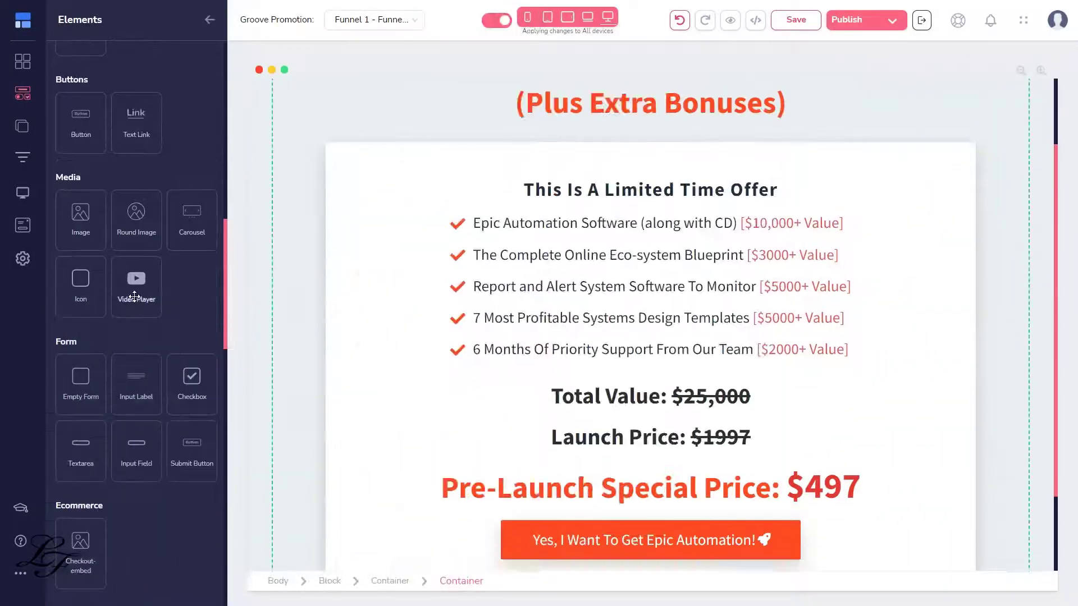
Step: Add a Video Player above the offer checklist with a bottom margin of 25
left_click_drag(135, 297, 642, 228)
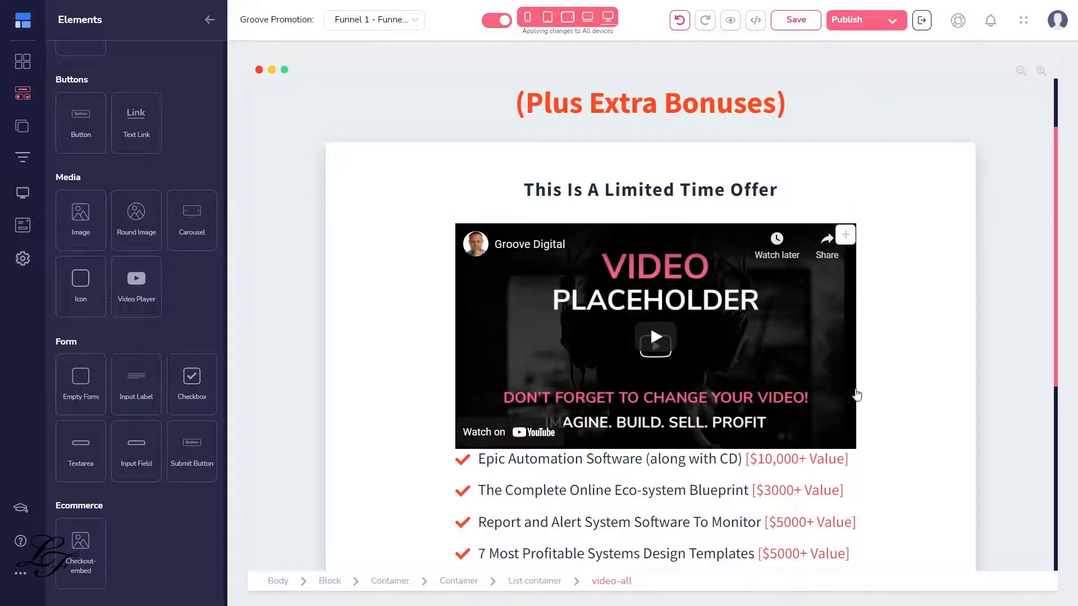
left_click(805, 389)
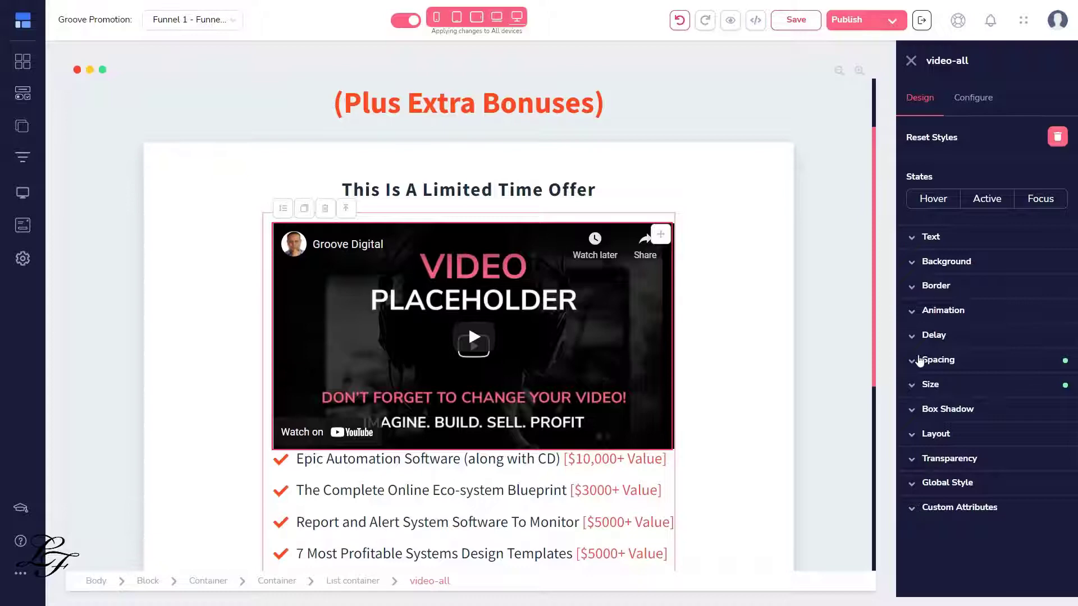
left_click(916, 361)
left_click(985, 489)
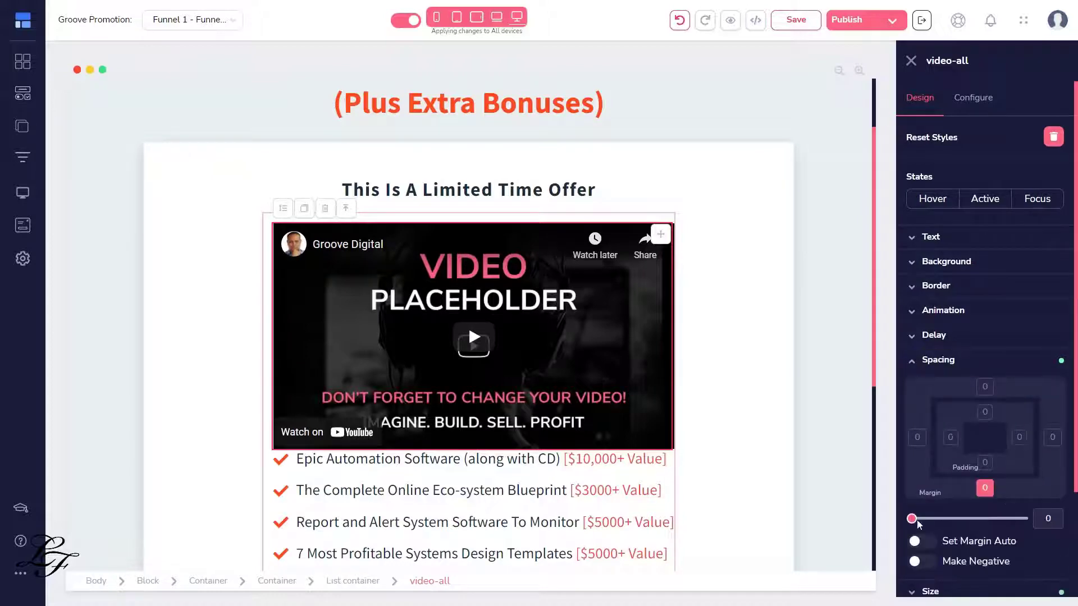
left_click_drag(917, 521, 917, 522)
double_click(1047, 518)
type("25")
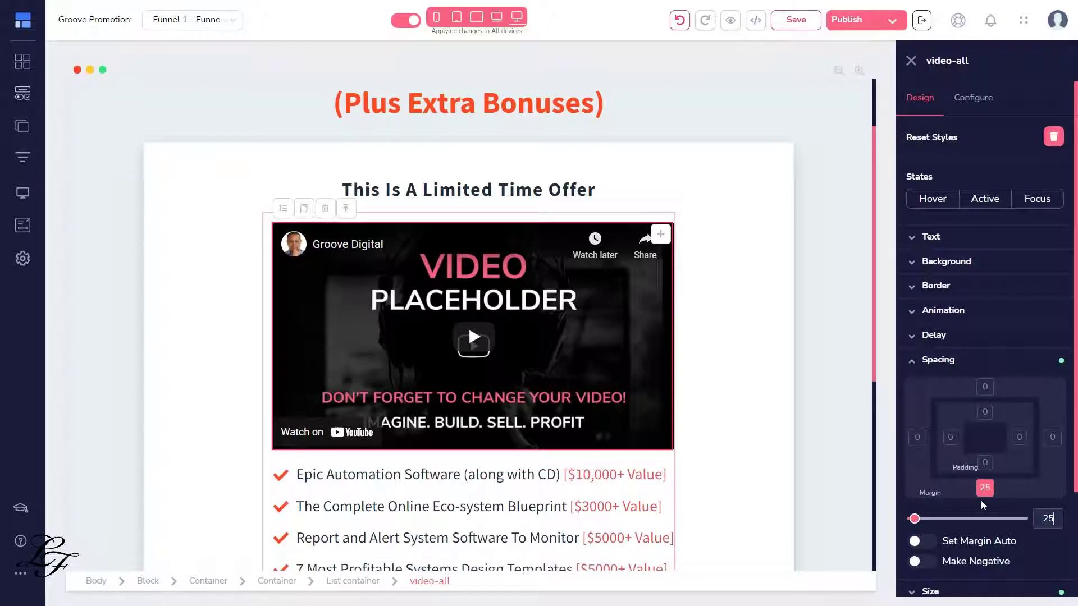
left_click(837, 377)
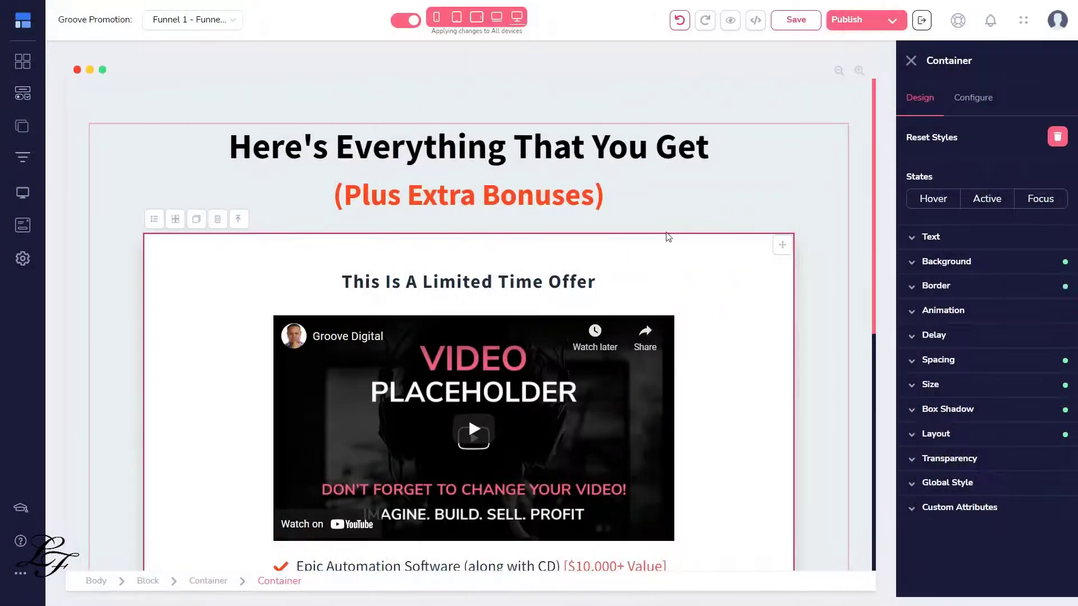
left_click(525, 407)
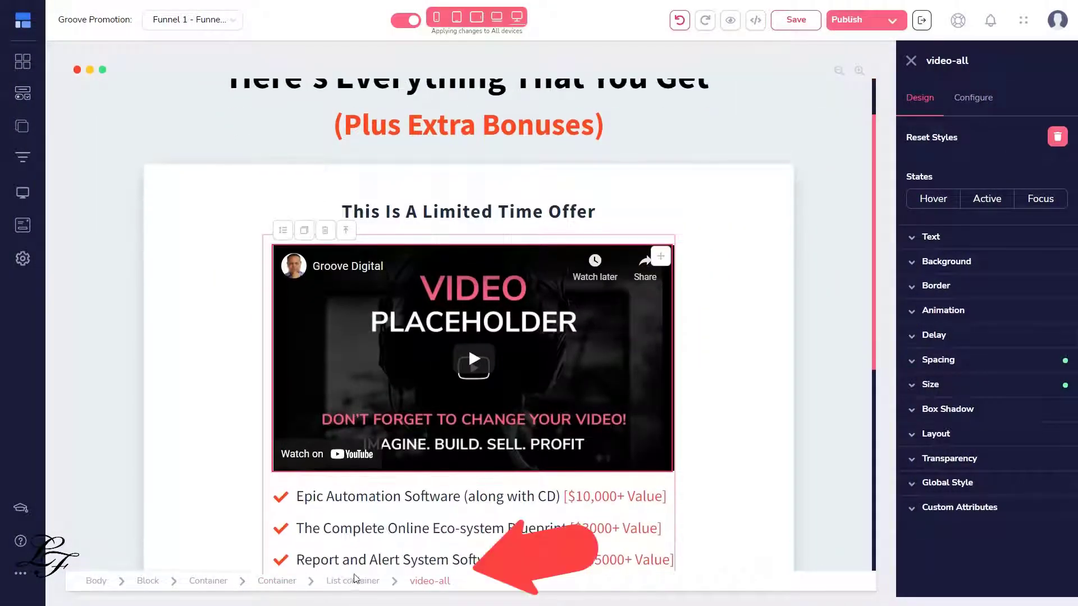
left_click(350, 582)
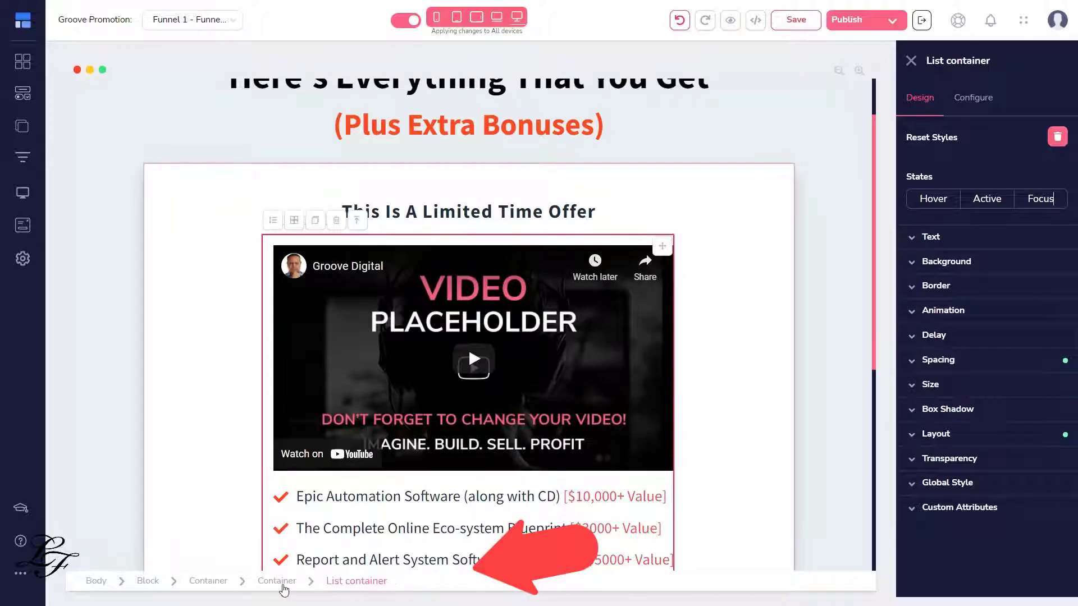
left_click(277, 581)
scroll(694, 195, "down", 6)
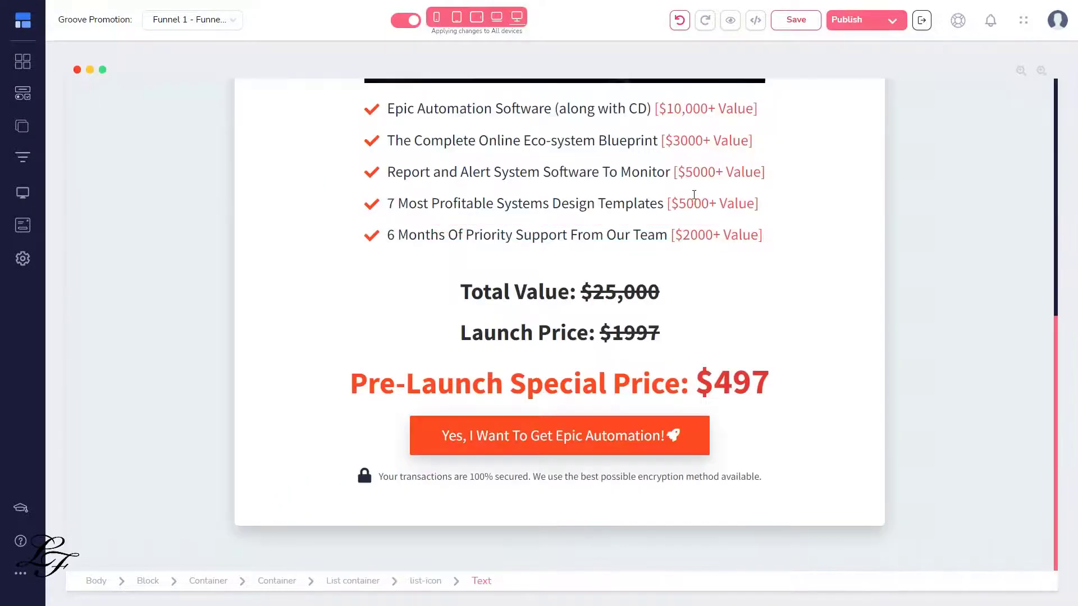
Step: Check the call-to-action button's Link To options, leaving the link unset
left_click(673, 437)
left_click(971, 106)
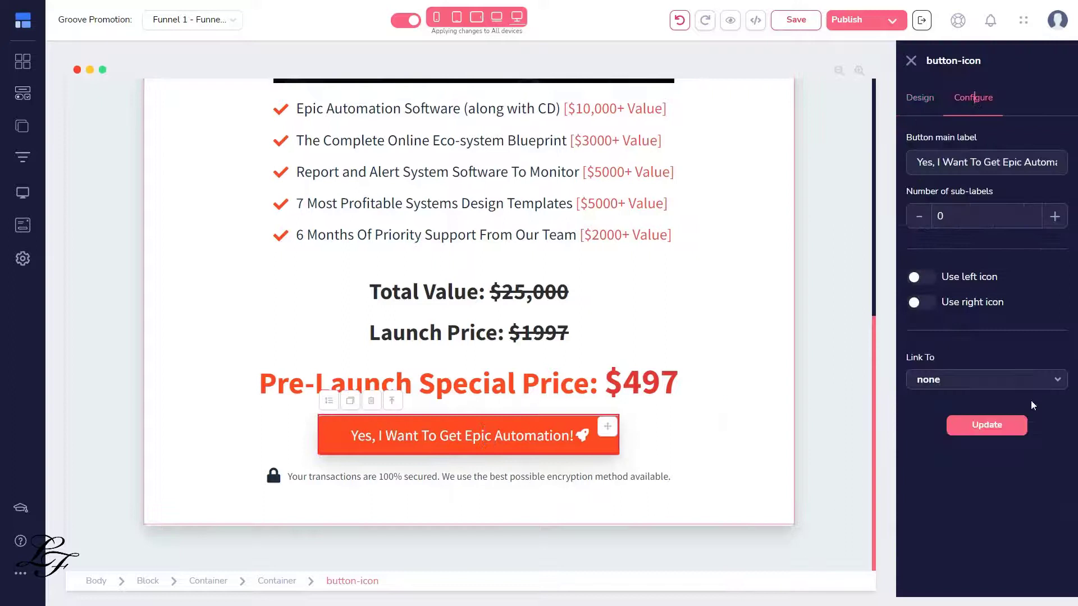
left_click(1011, 386)
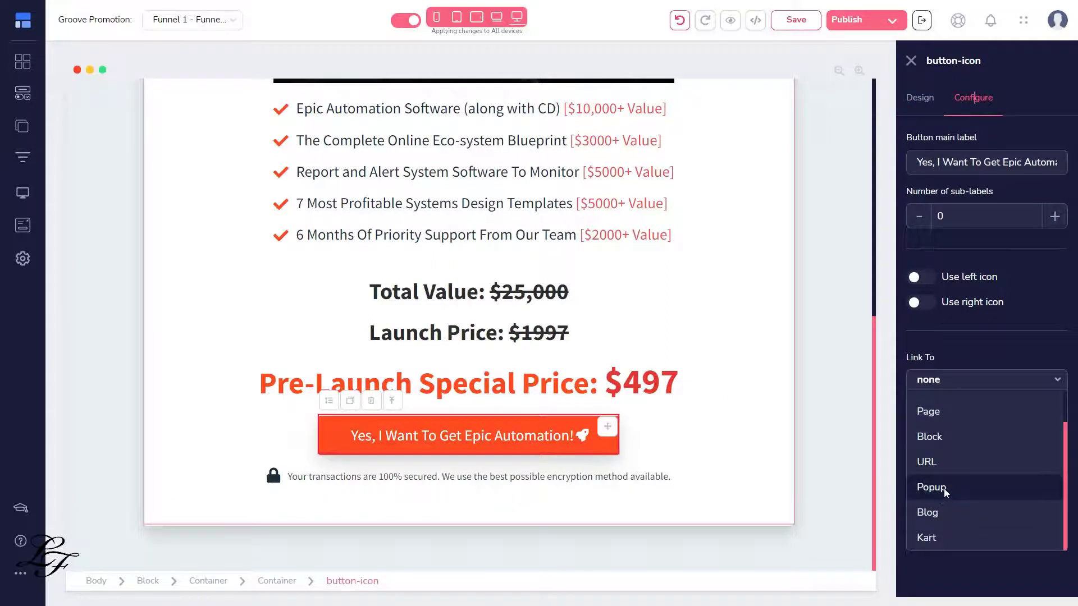
left_click(621, 328)
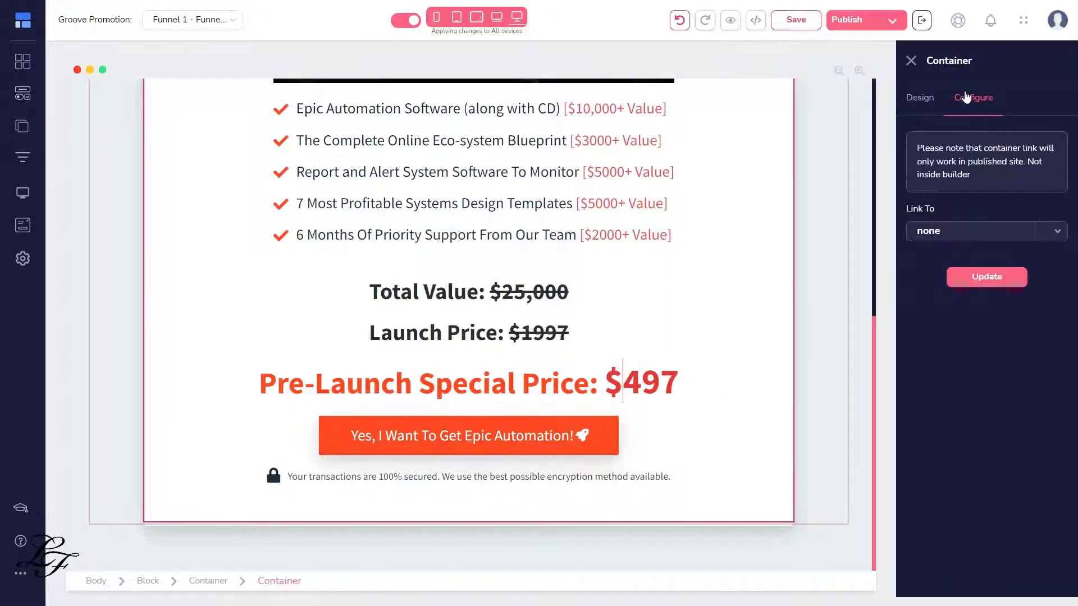
Step: Review the button's background colour without changes and save the sales page
left_click(921, 97)
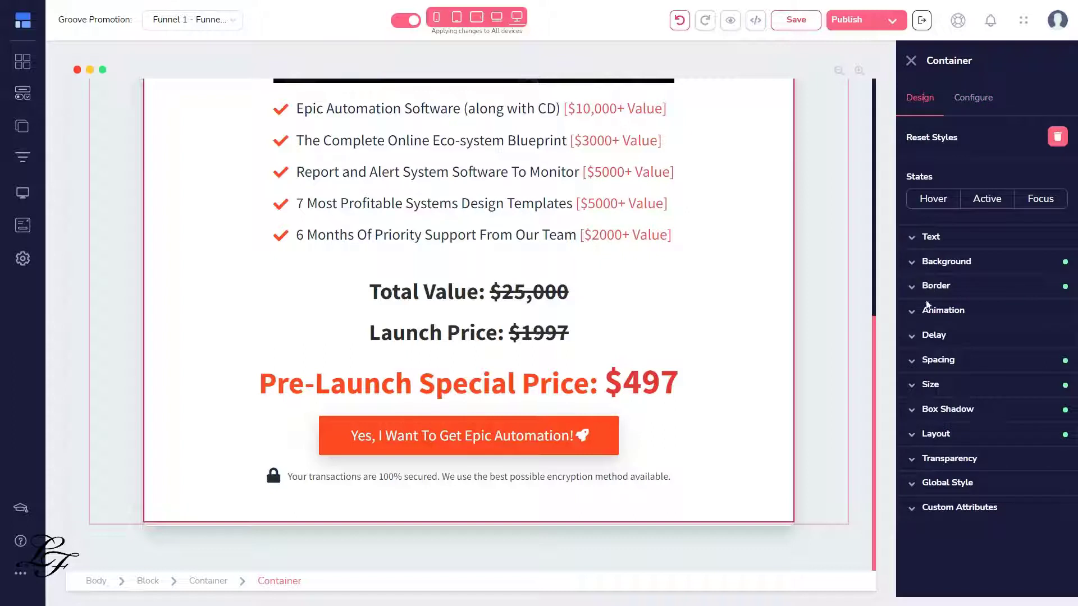
left_click(549, 439)
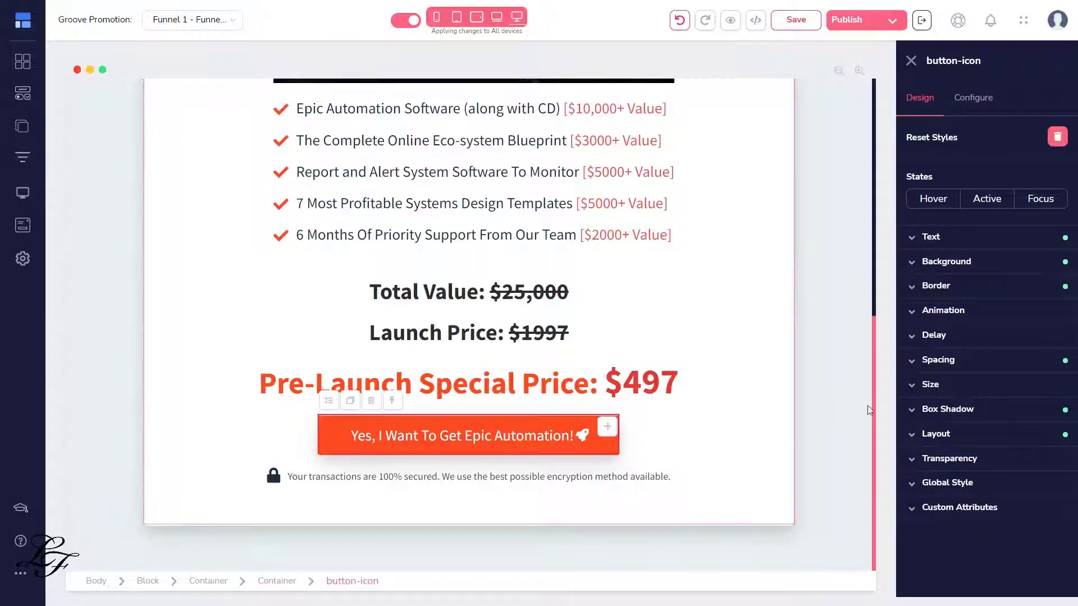
left_click(932, 262)
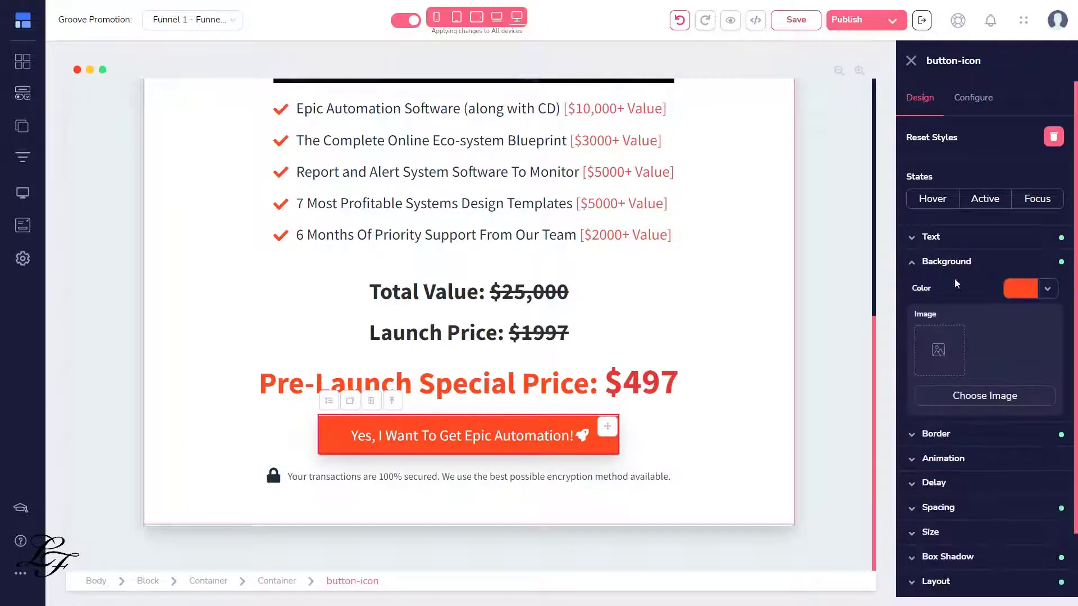
left_click(1027, 294)
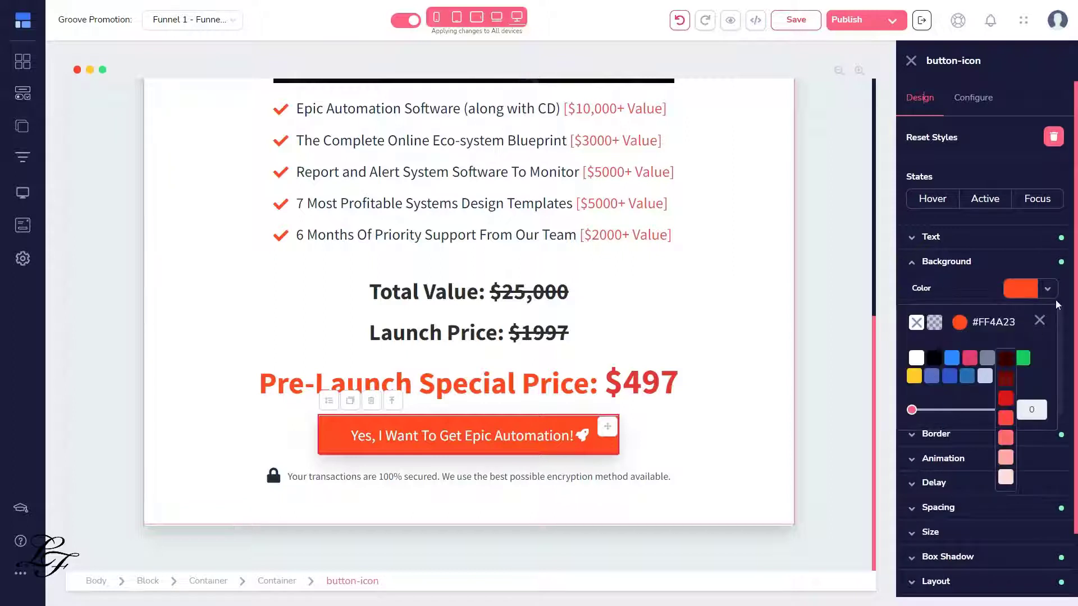
left_click(1039, 320)
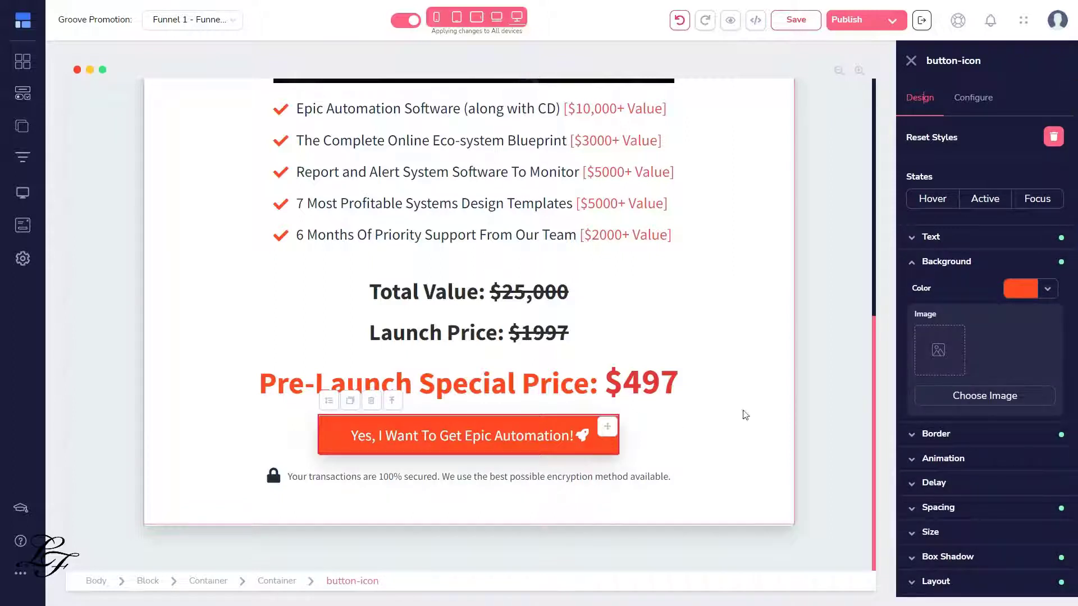
left_click(796, 22)
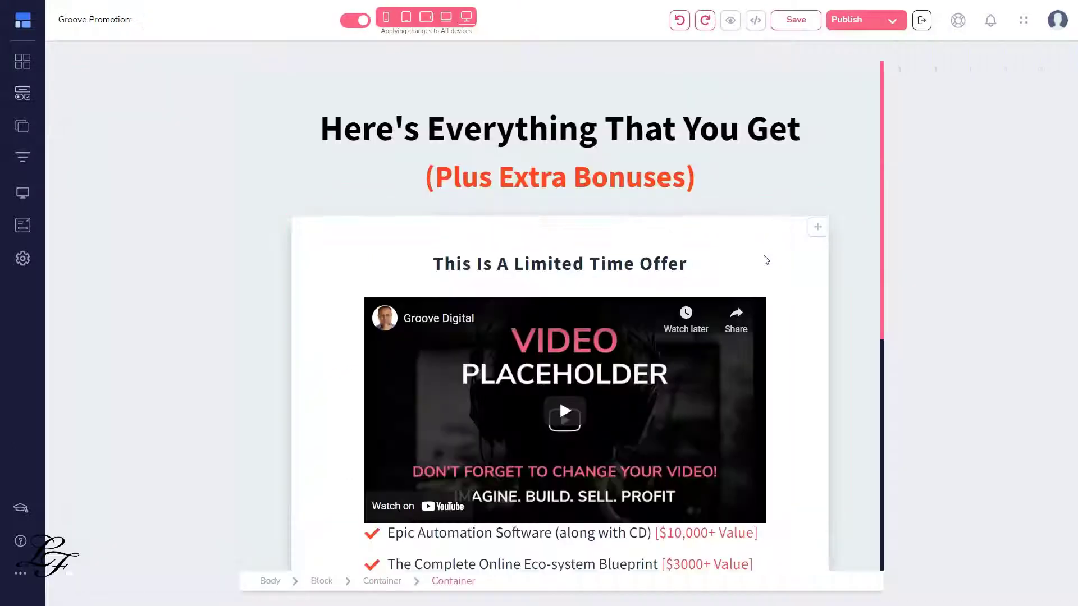
Step: Create the GroovePromo_OptIn popup from the 'ARE YOU IN?' template
left_click(25, 230)
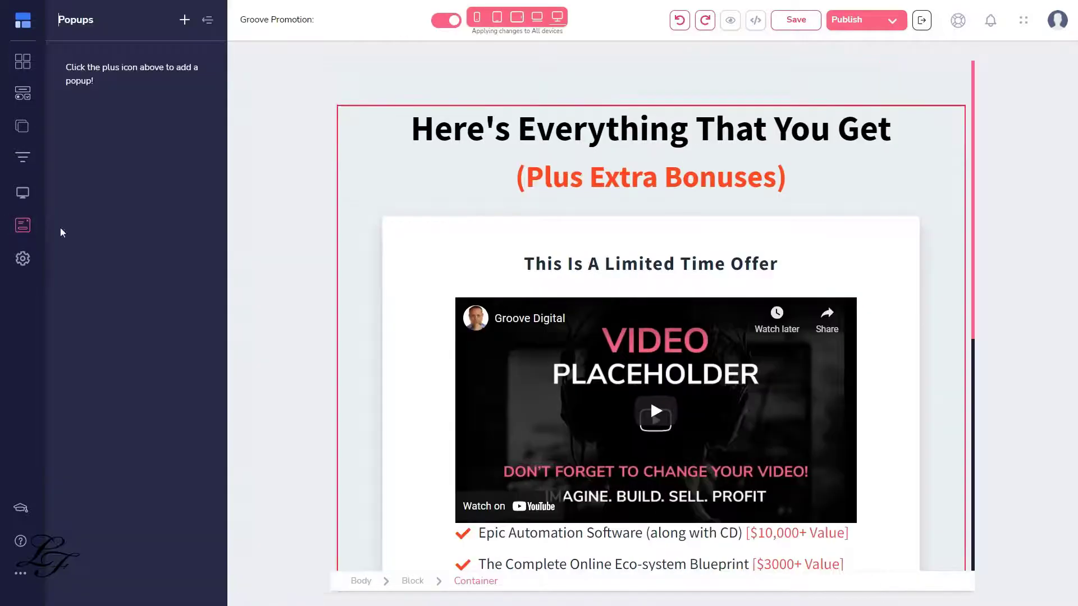
left_click(186, 21)
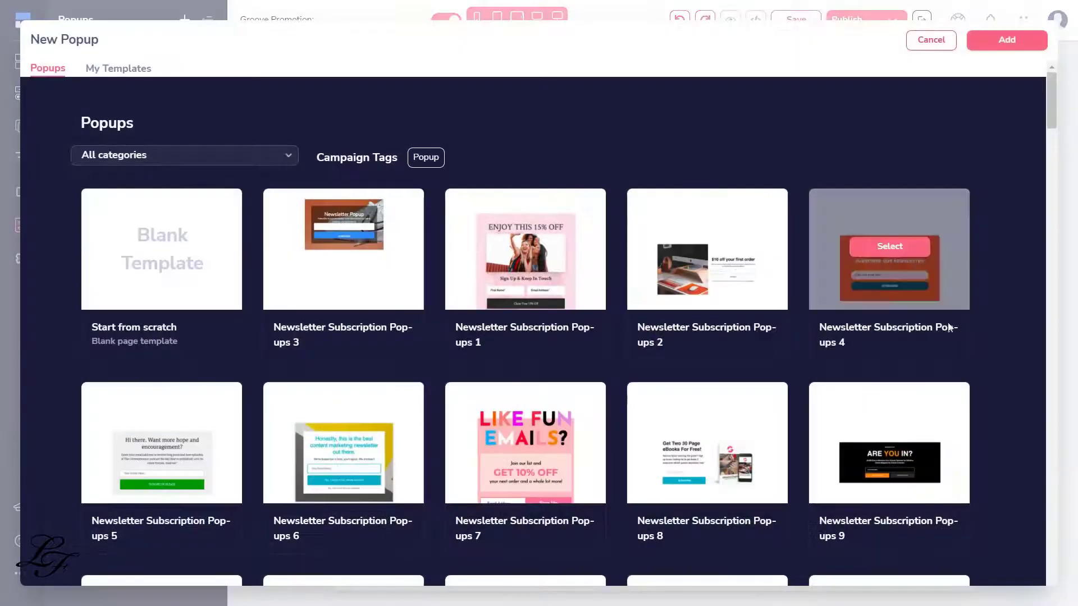
left_click(889, 446)
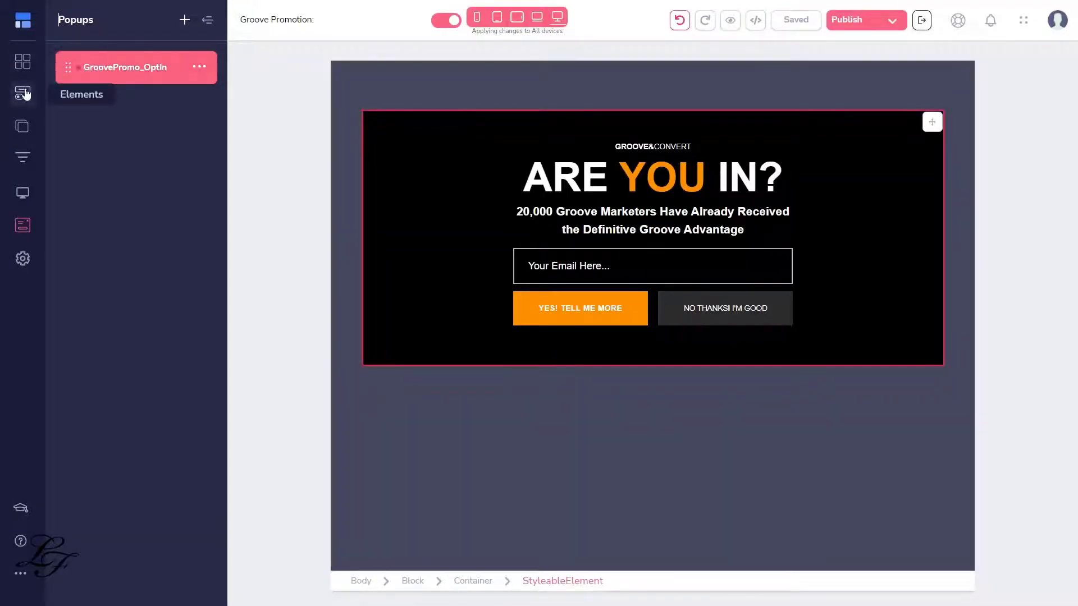
Step: Reopen Funnel 1 Page 1 and scroll to the pricing section and order button
left_click(23, 158)
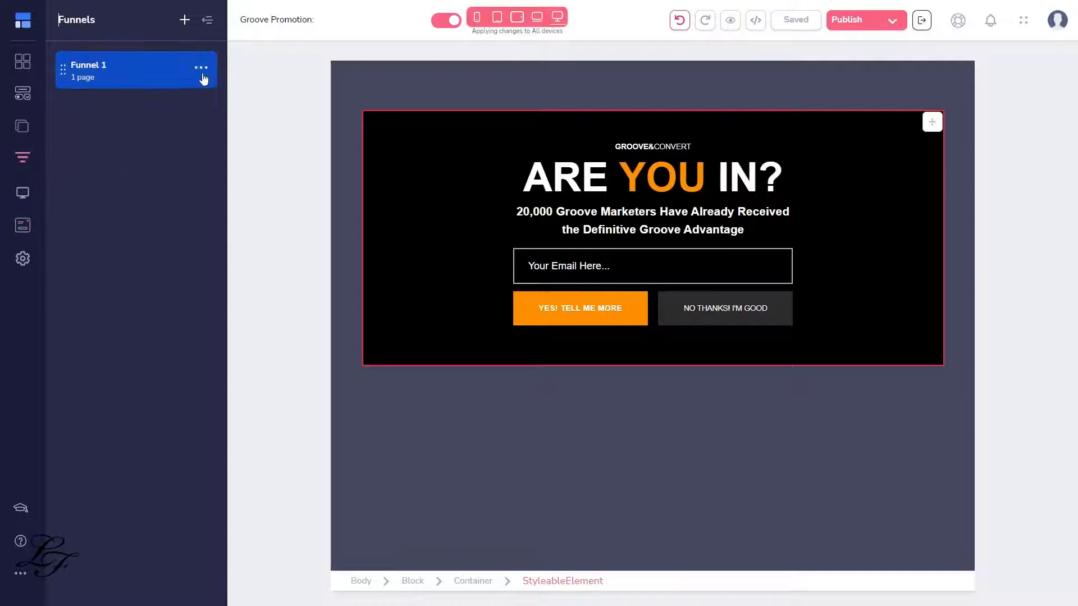
left_click(201, 69)
left_click(115, 68)
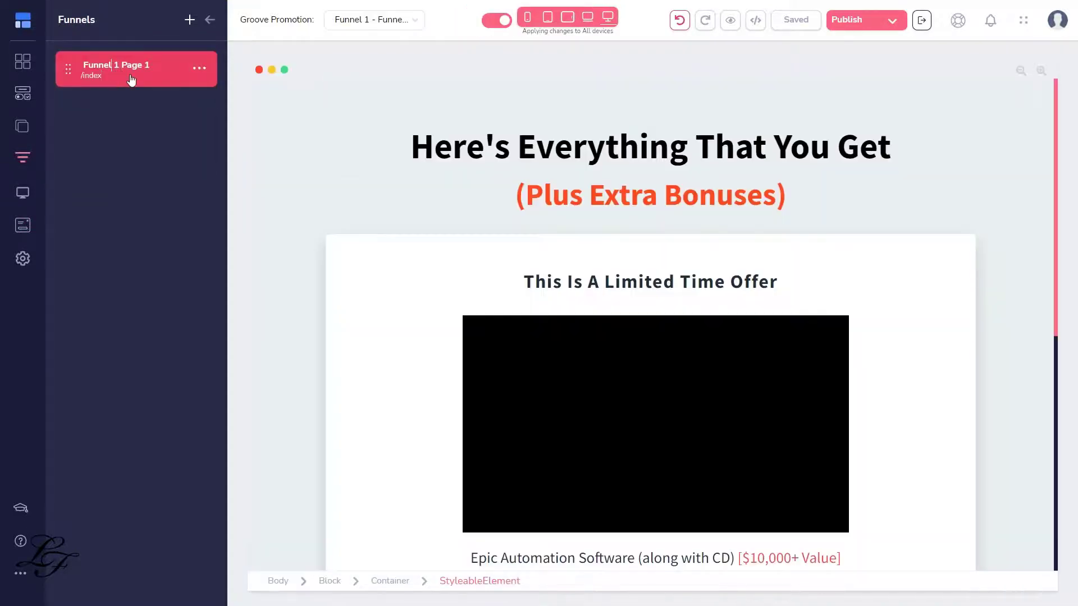
scroll(729, 320, "down", 8)
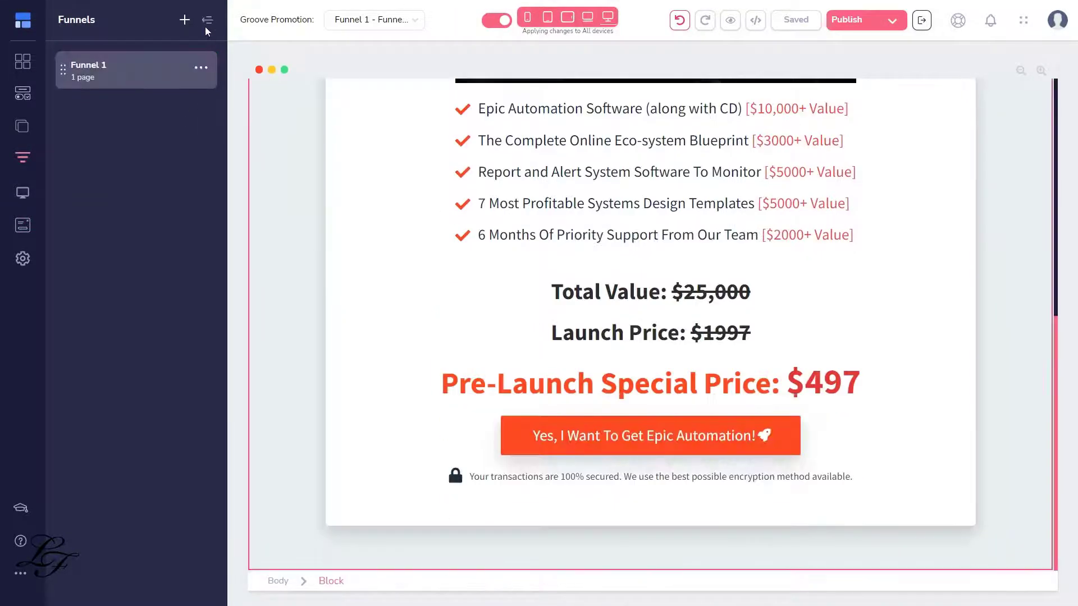
Step: Link the 'Yes, I Want To Get Epic Automation!' button to popup GroovePromo_OptIn and save
left_click(207, 21)
left_click(554, 435)
left_click(973, 97)
left_click(974, 380)
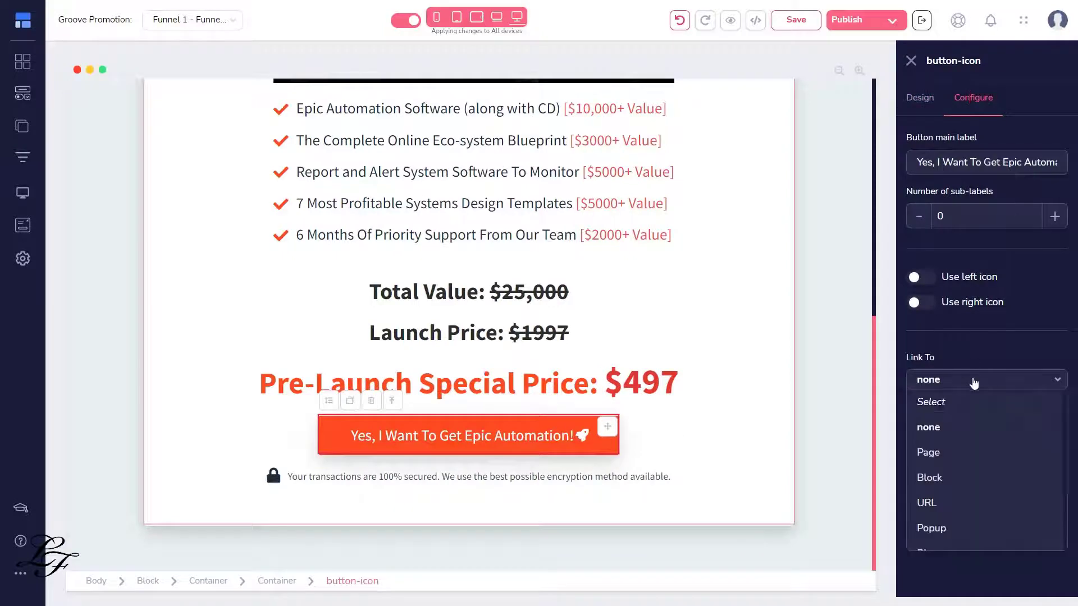
left_click(931, 527)
left_click(977, 428)
left_click(958, 476)
left_click(974, 474)
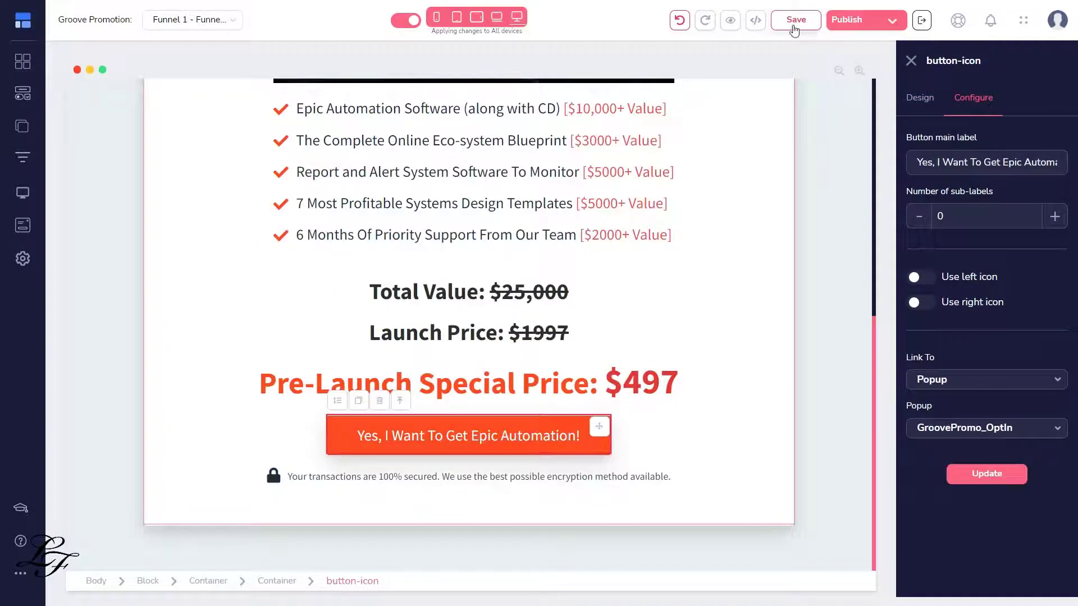
left_click(794, 20)
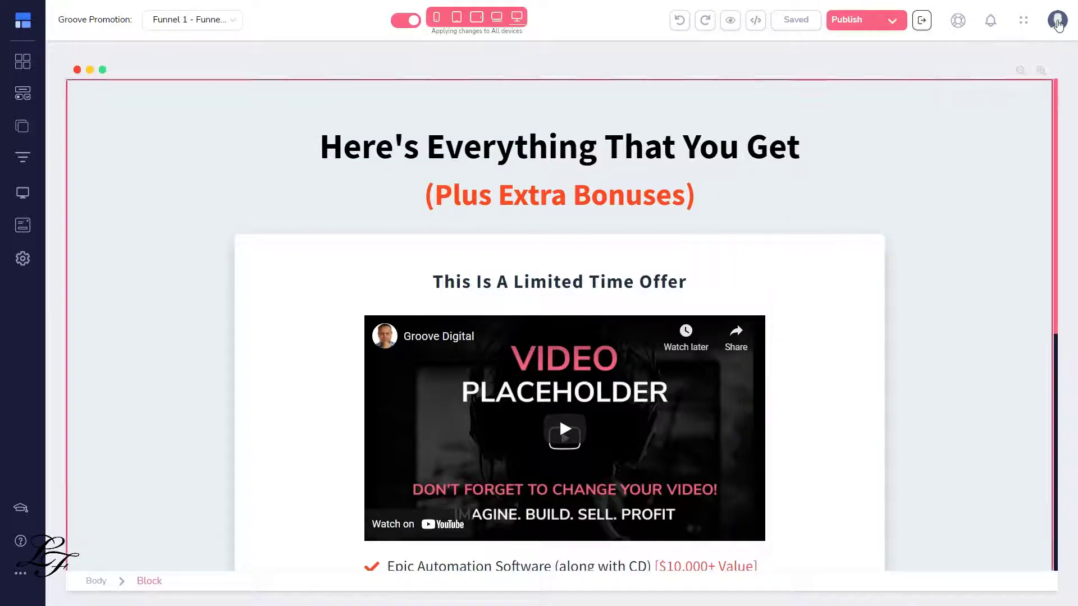
Step: Add a new integration under My integrations with Integration Type set to Sendiio
left_click(1058, 20)
left_click(954, 55)
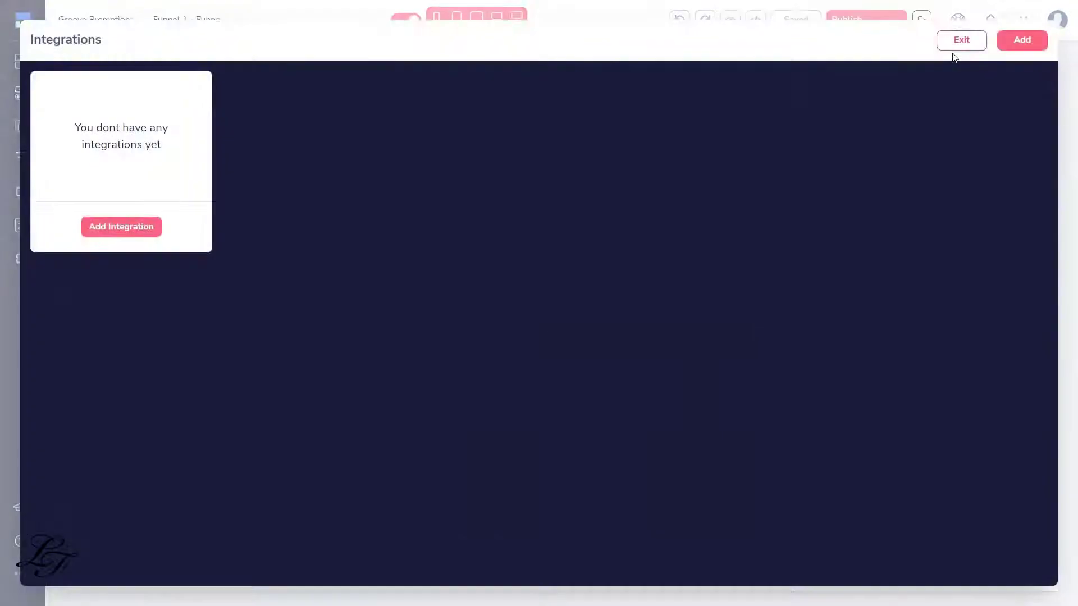
left_click(105, 227)
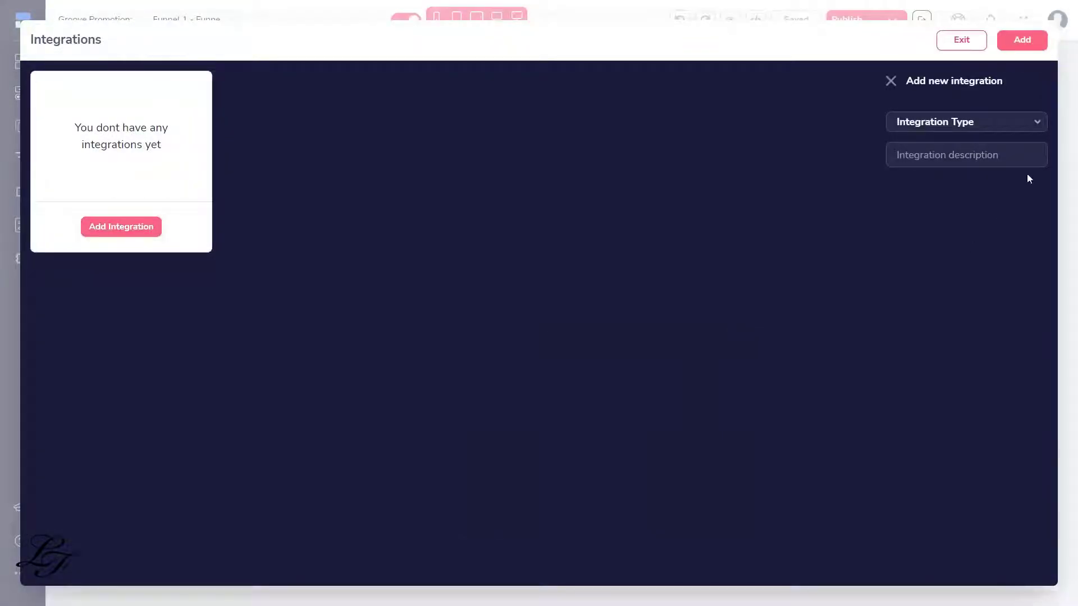
left_click(1037, 128)
scroll(933, 288, "down", 3)
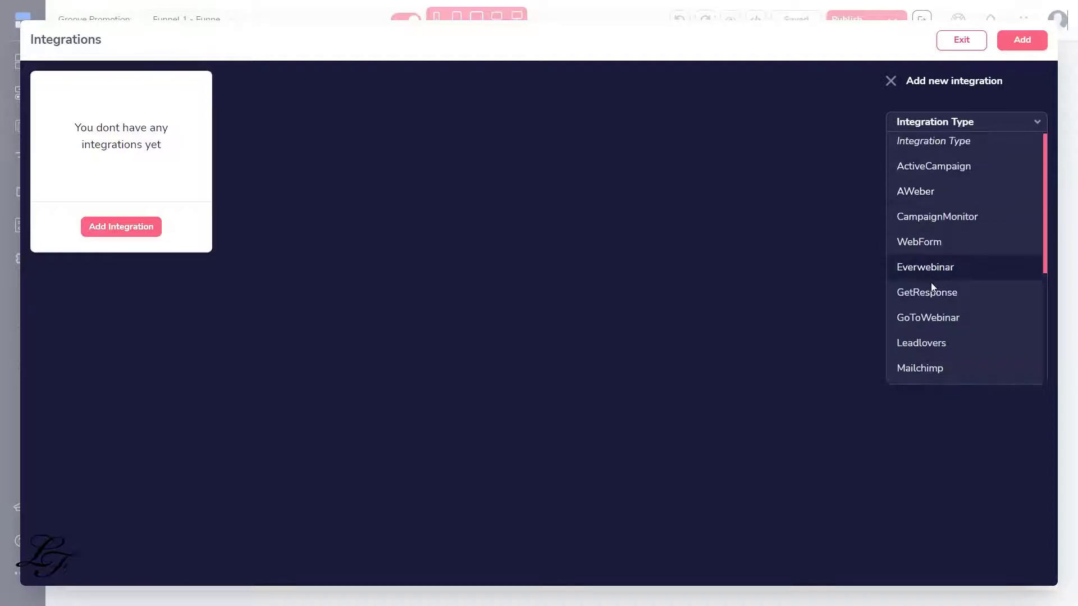
scroll(930, 284, "down", 5)
left_click(928, 293)
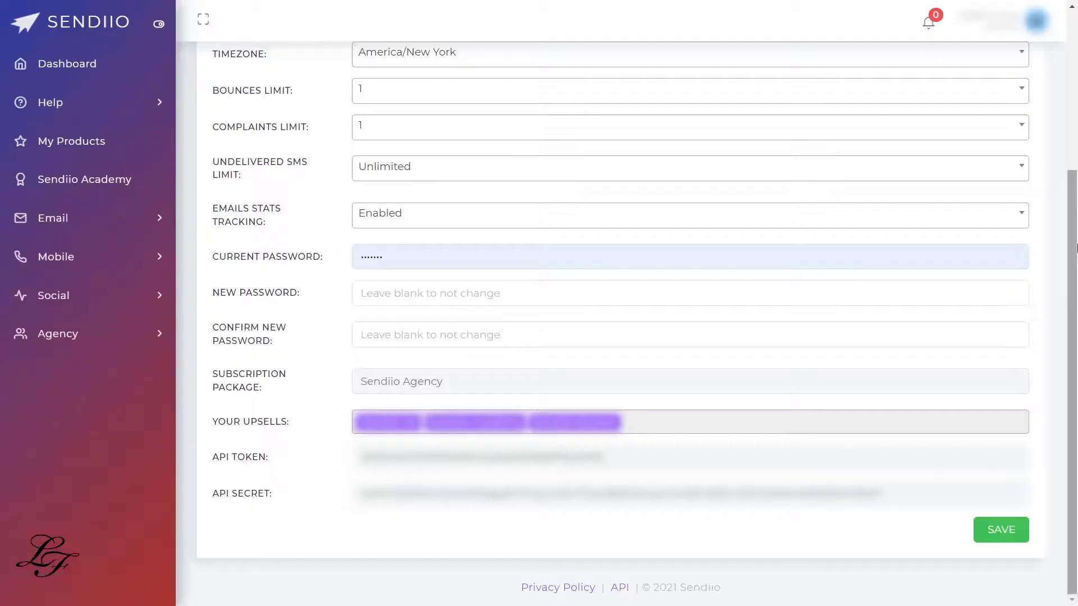
Step: Fill in the Sendiio API token and secret and save the integration
scroll(1076, 124, "up", 5)
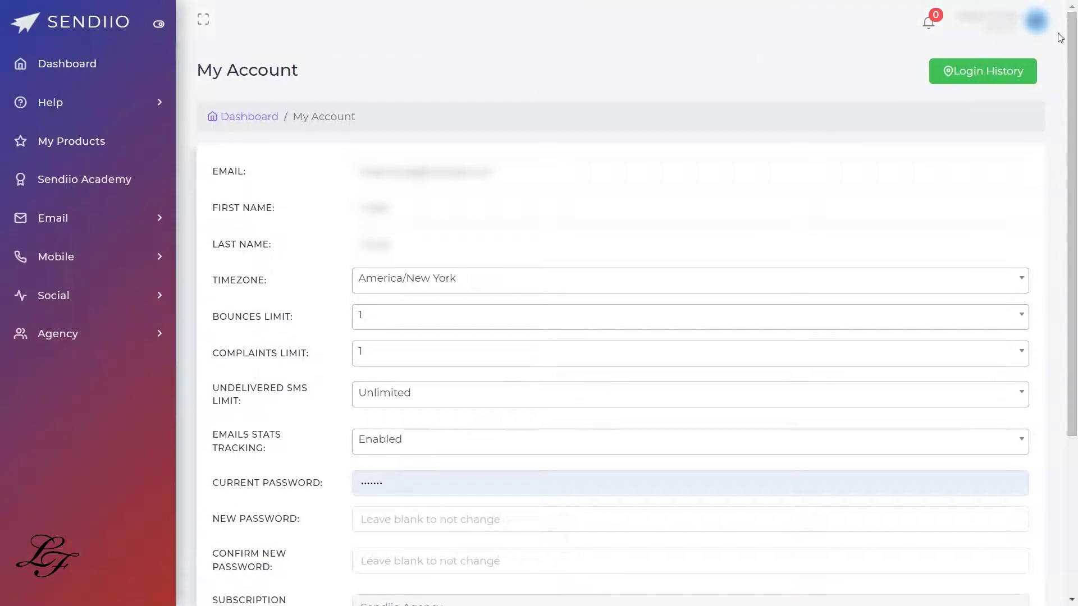
scroll(643, 152, "down", 3)
scroll(643, 153, "down", 1)
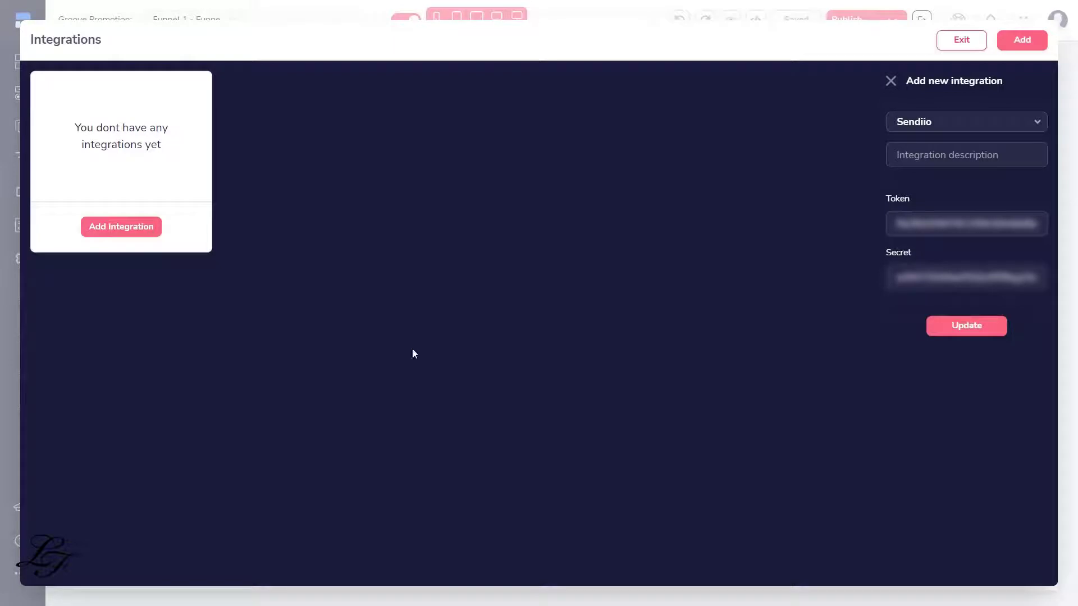
left_click(961, 325)
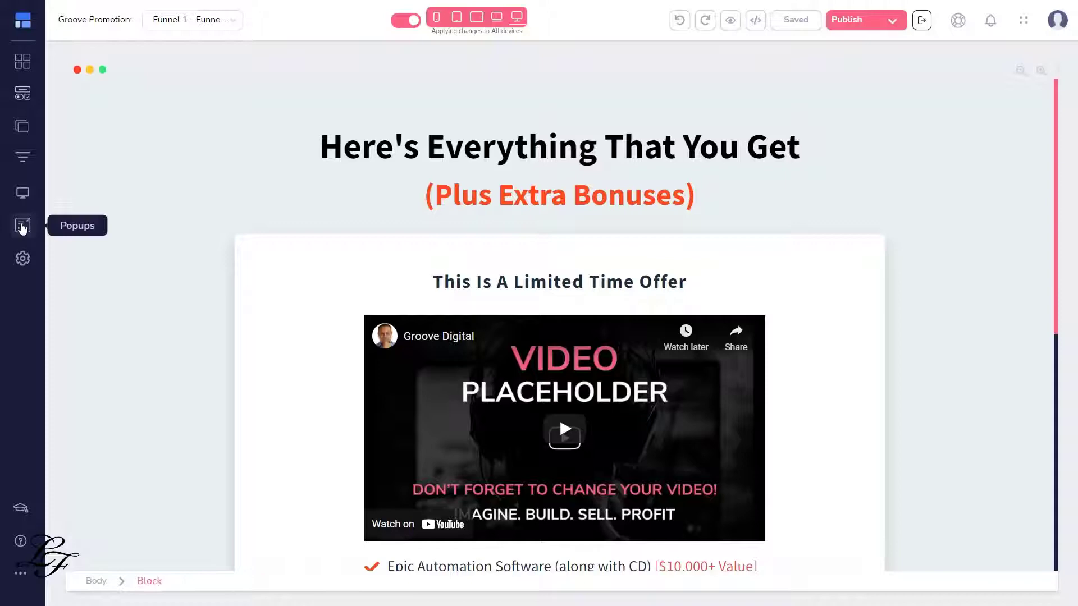
Step: Open the GroovePromo_OptIn popup in the editor
left_click(23, 225)
left_click(150, 70)
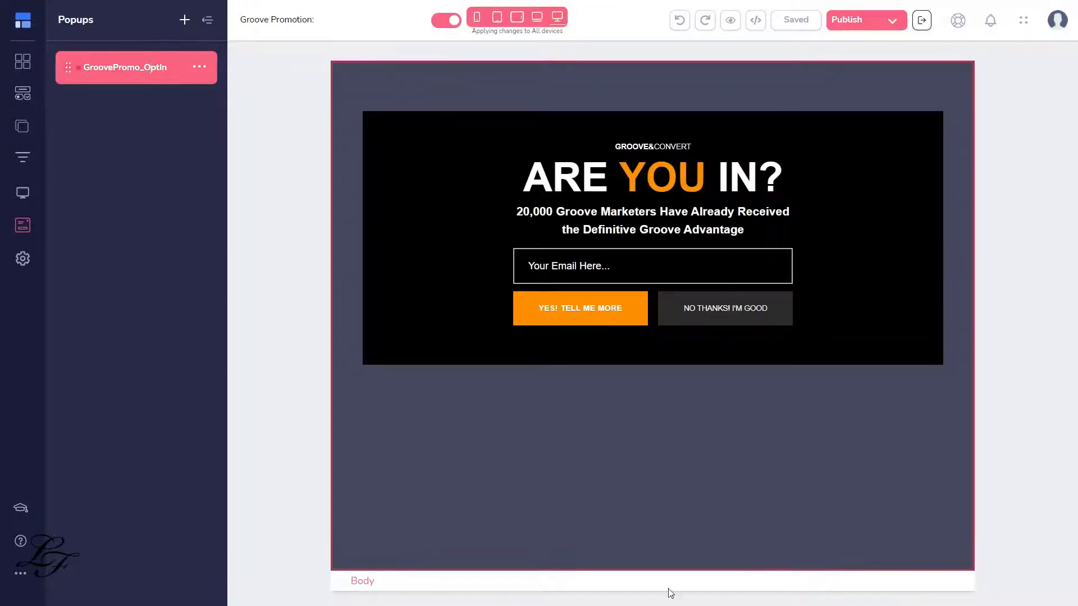
left_click(617, 317)
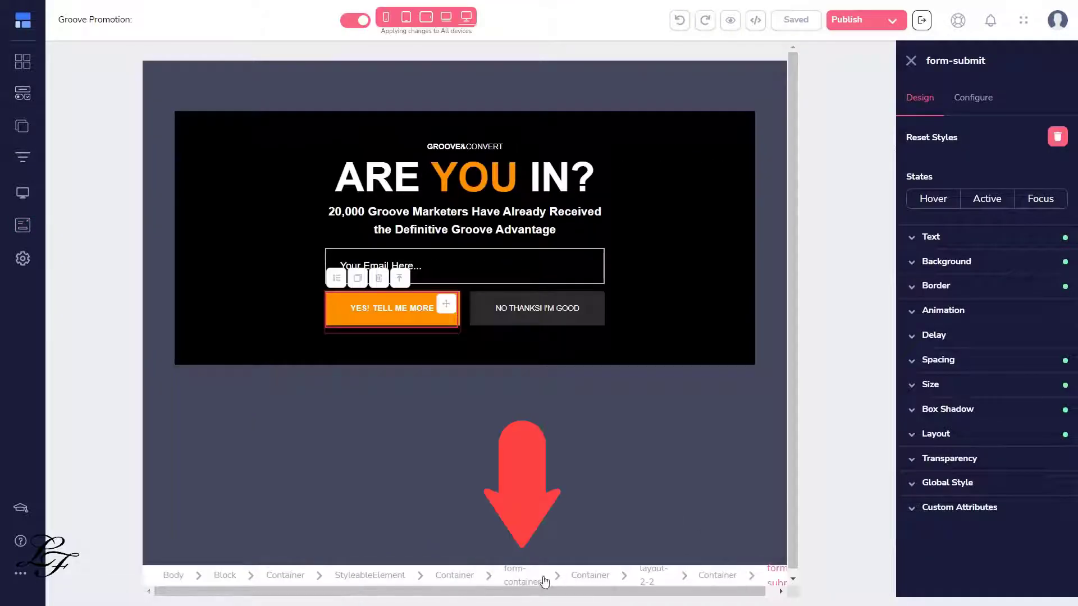
Step: Set the opt-in form's action to Integration with Sendiio's IM Passive Income list
left_click(523, 583)
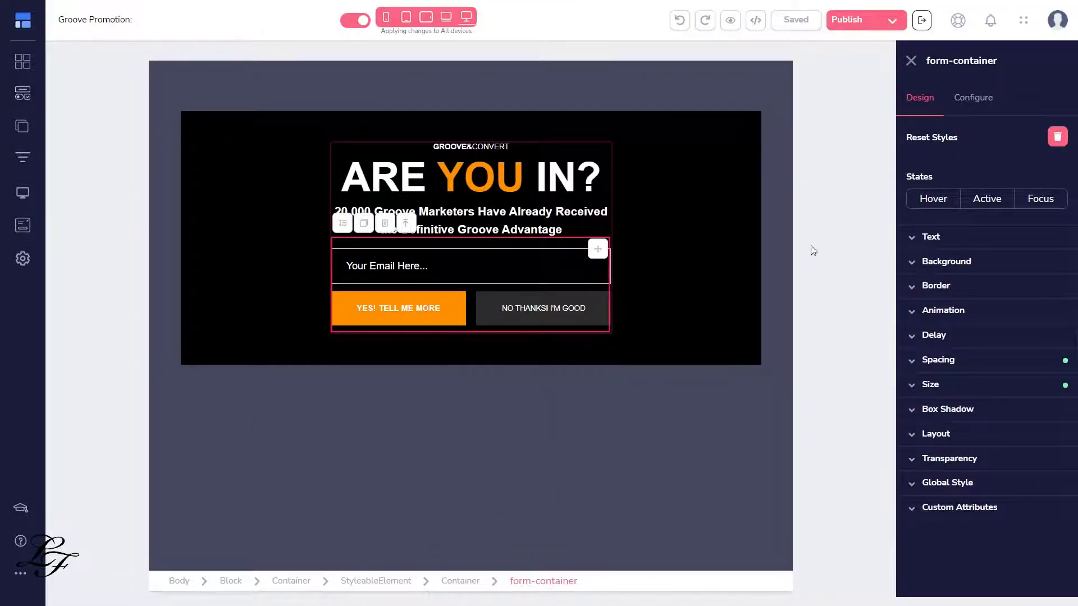
left_click(972, 100)
left_click(965, 162)
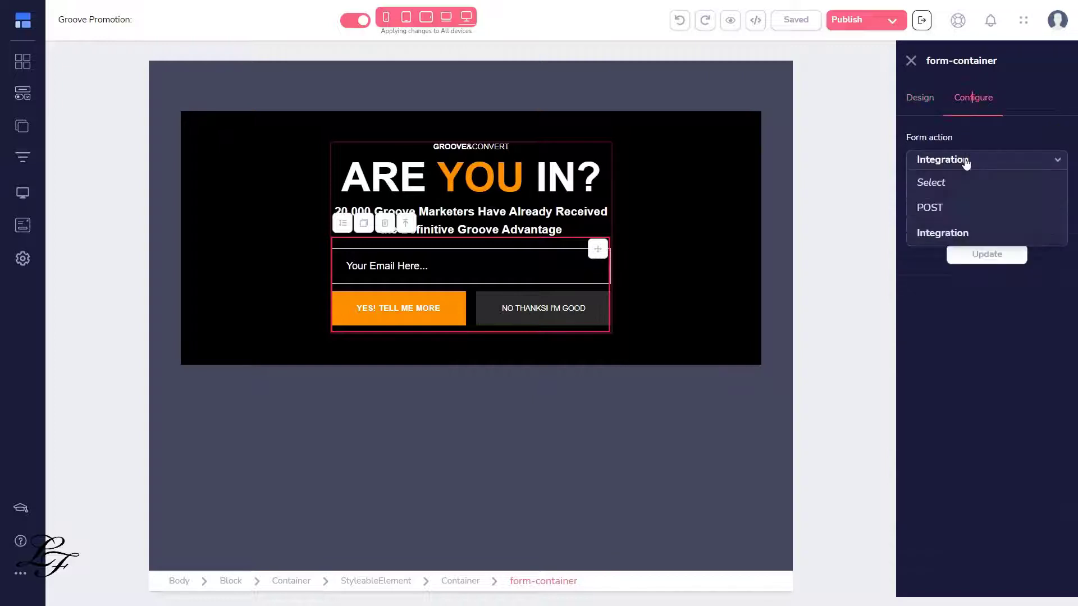
left_click(948, 233)
left_click(946, 210)
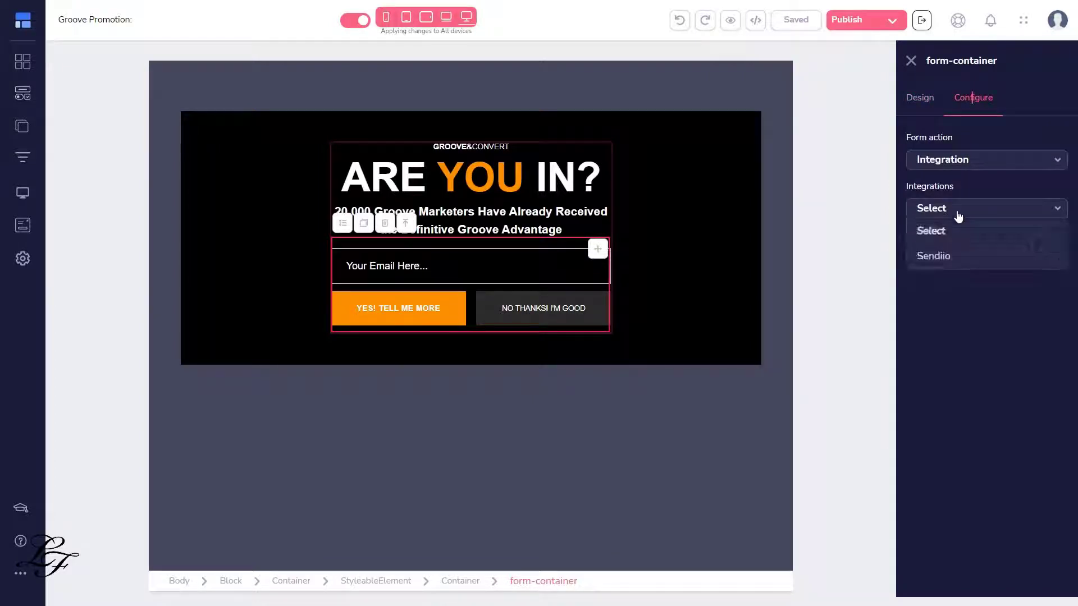
left_click(944, 253)
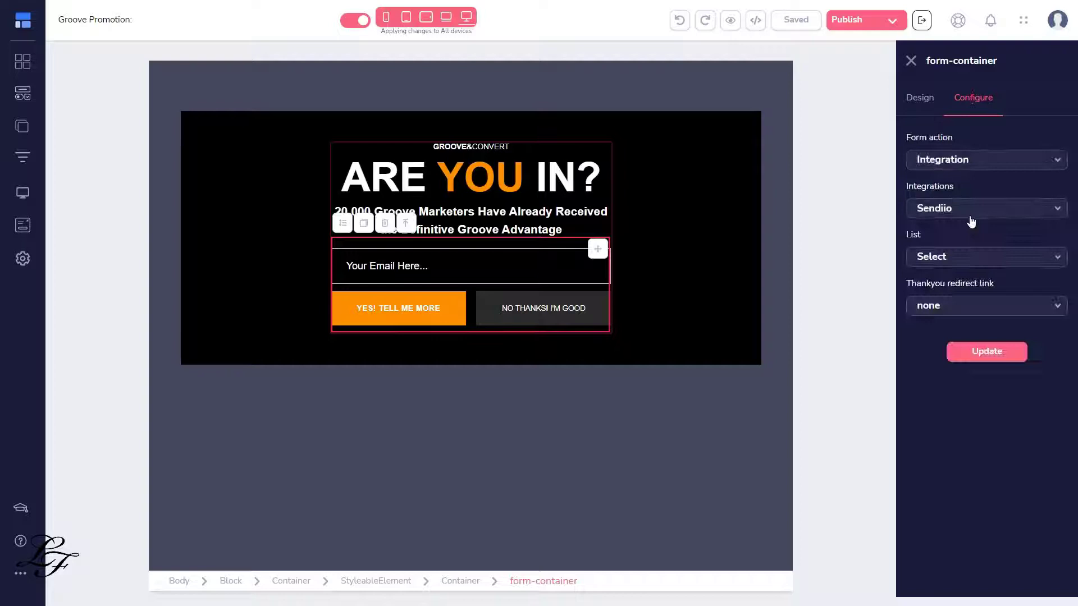
left_click(960, 256)
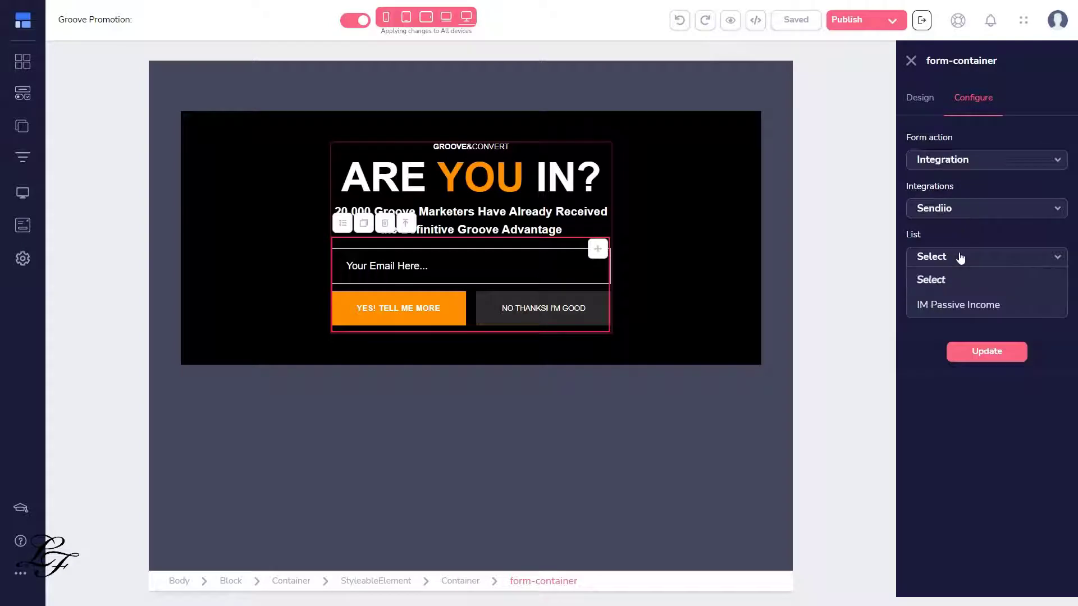
left_click(959, 305)
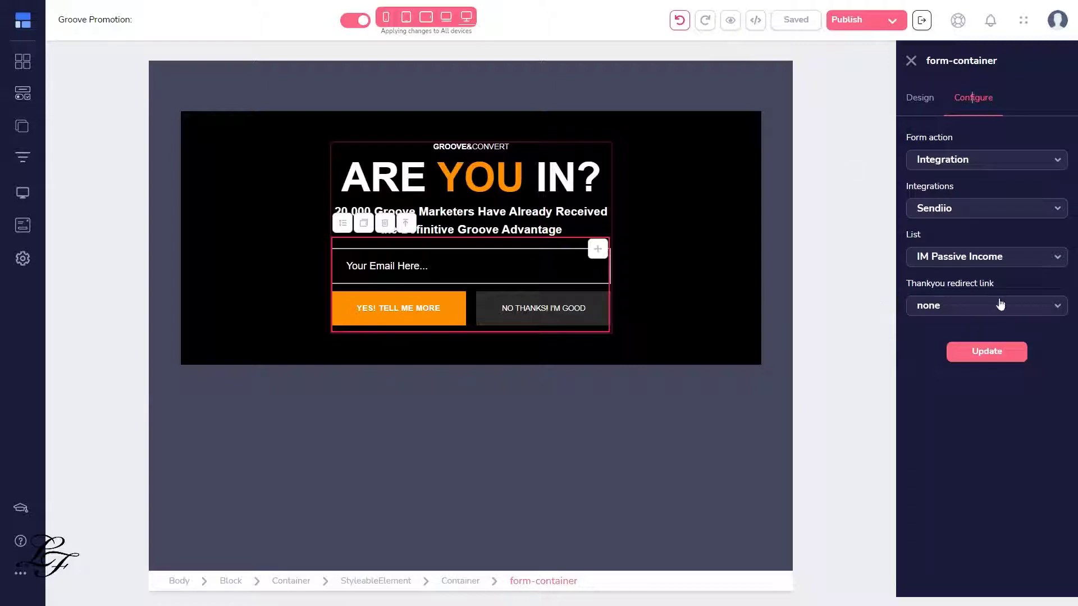
left_click(985, 358)
Step: Save the popup changes, then scroll down through the tutorial videos
left_click(797, 25)
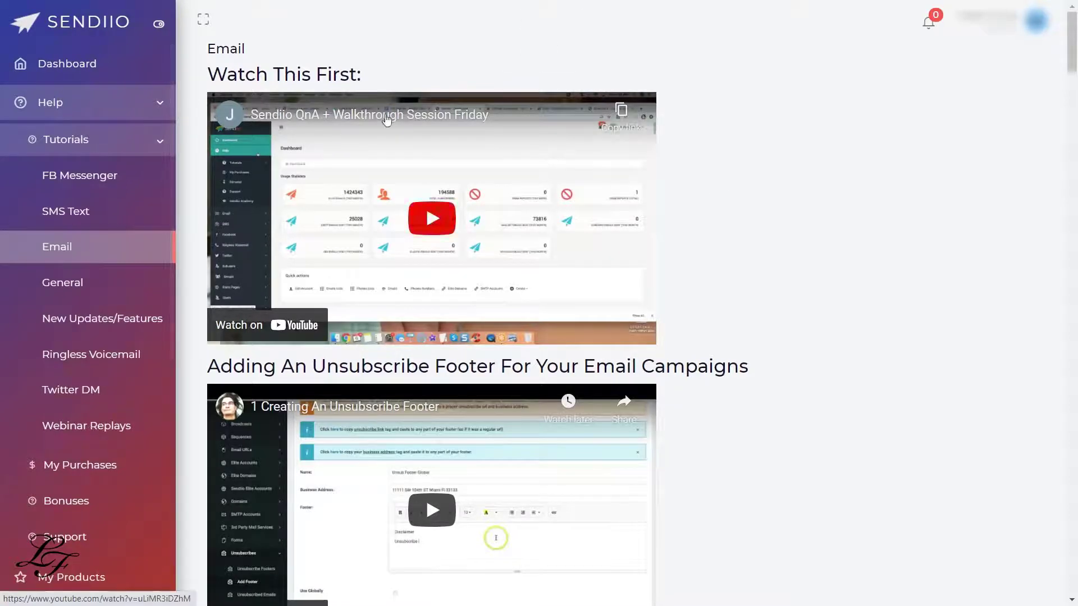
scroll(719, 209, "down", 7)
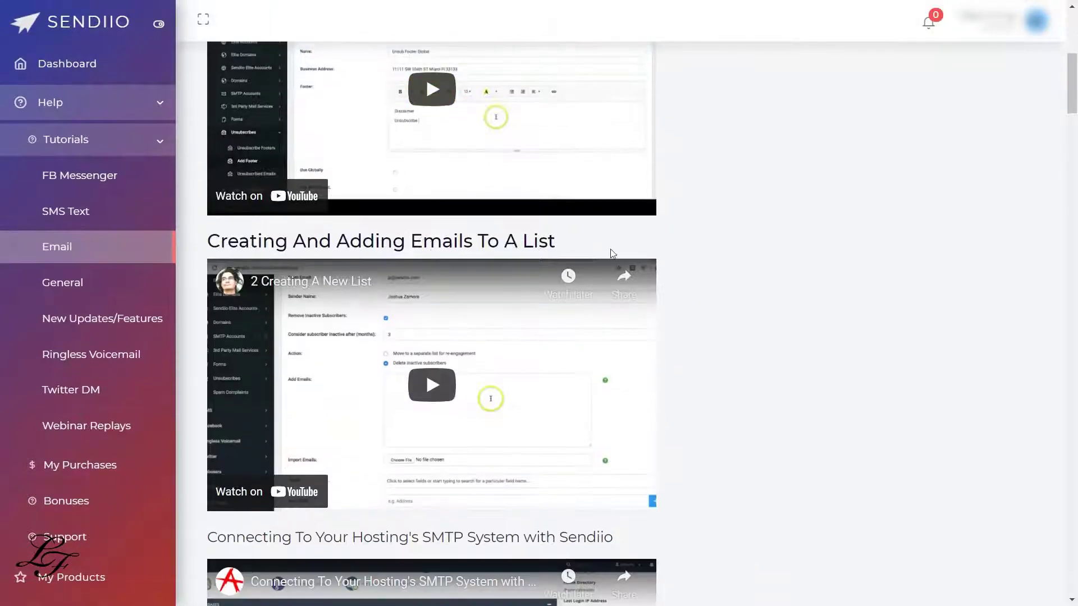
scroll(611, 251, "down", 5)
scroll(788, 292, "down", 6)
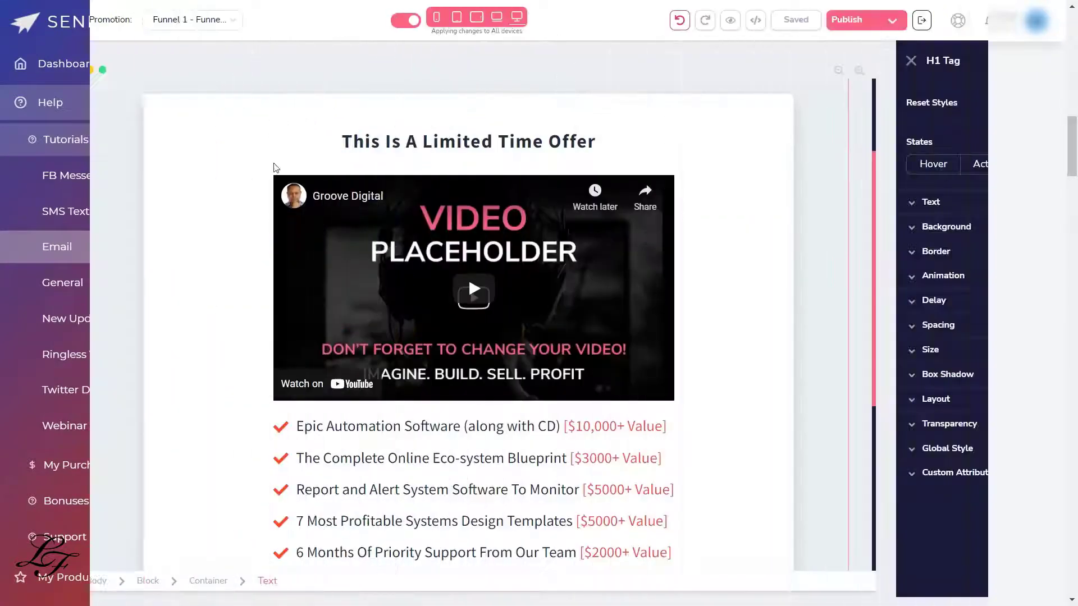
Step: Retype the 'This Is A Limited Time Offer' heading as 'BREAKING NEWS!'
left_click(542, 140)
triple_click(541, 140)
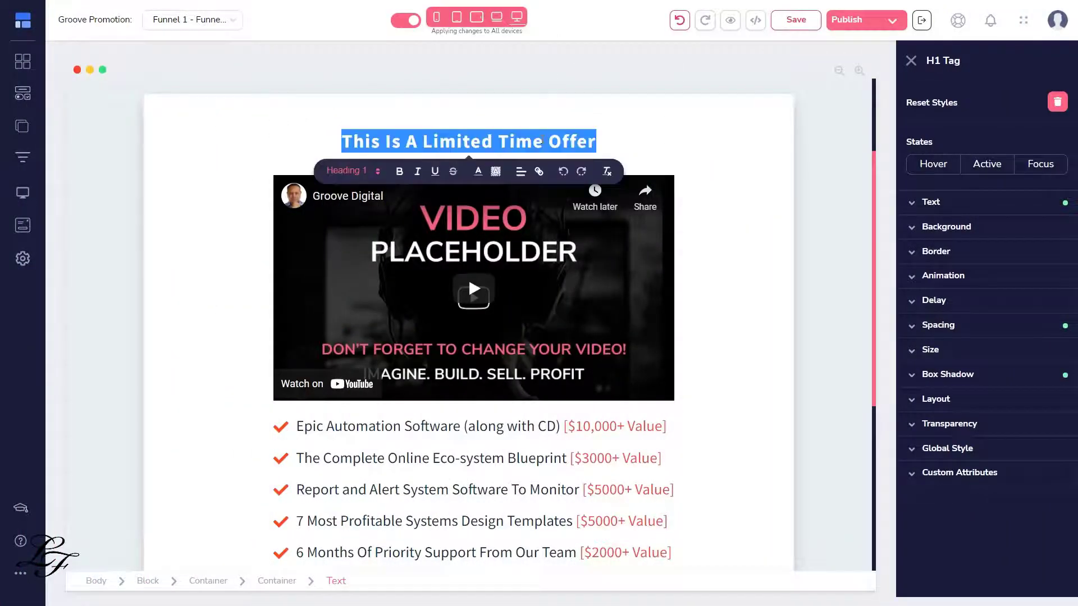
type("BREAKING NEW")
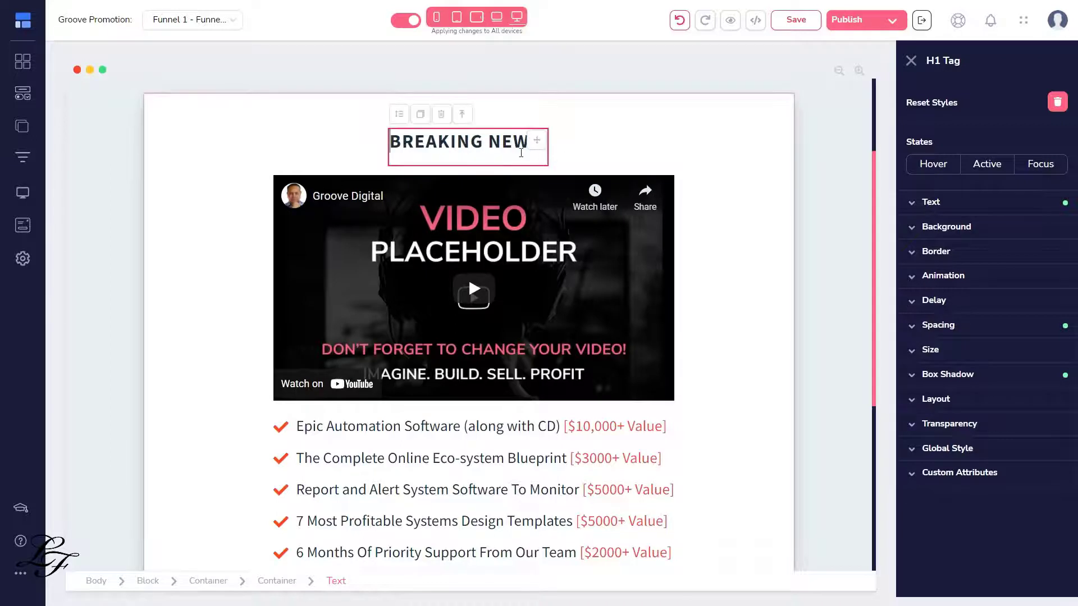
left_click(913, 351)
left_click(923, 351)
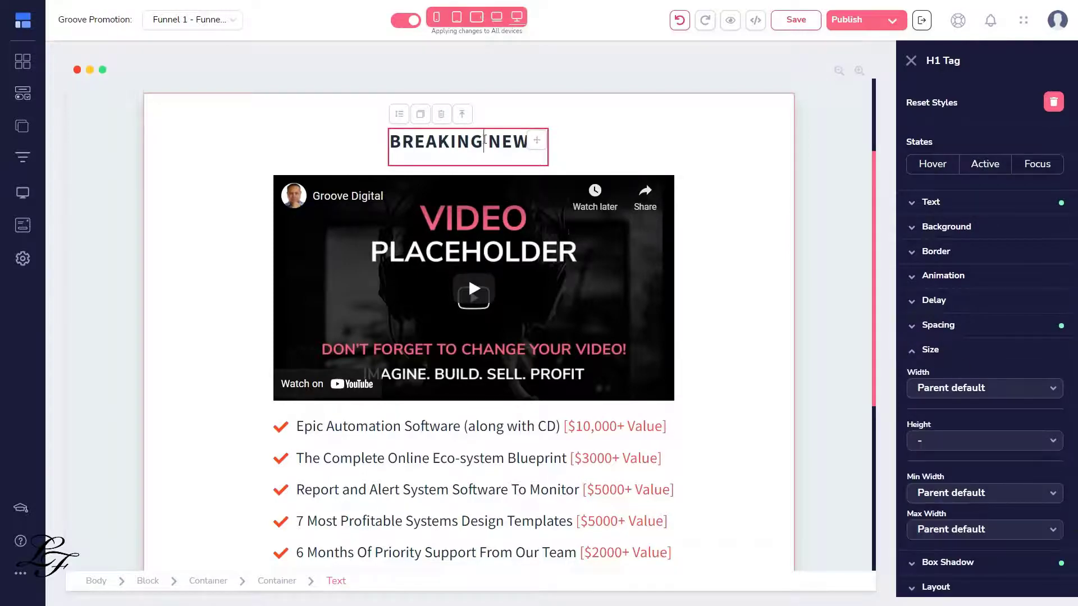
triple_click(486, 141)
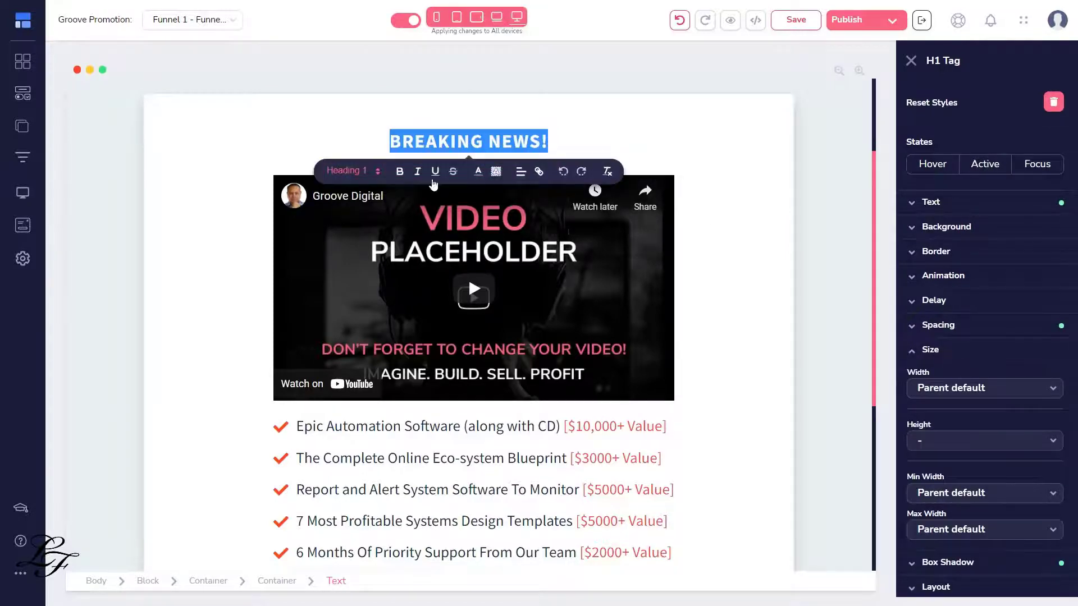
Step: Select the placeholder video and highlight its current YouTube video ID
left_click(630, 149)
left_click(571, 317)
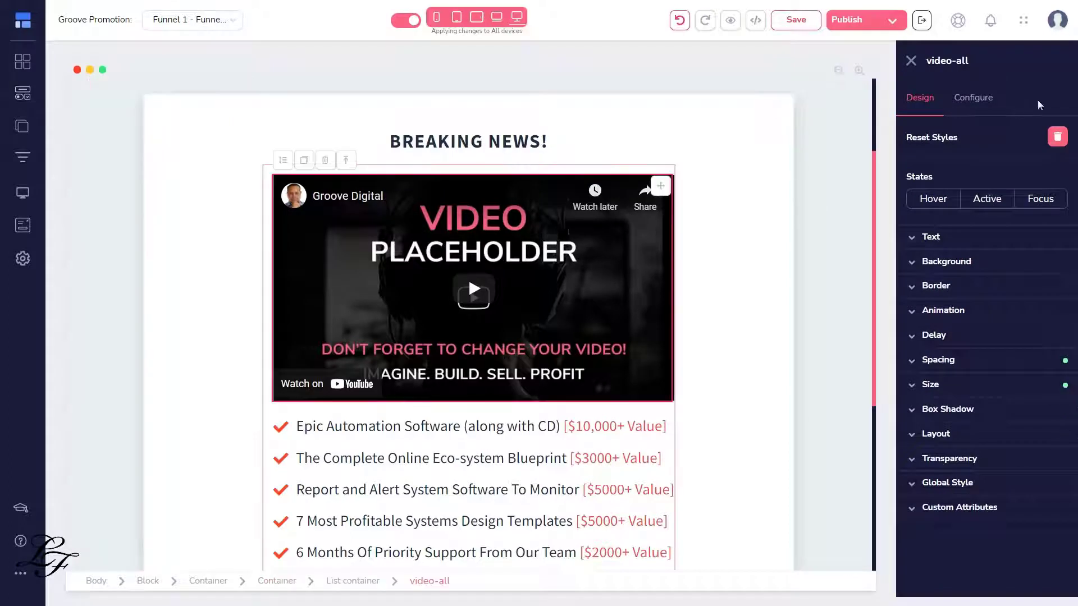
left_click(973, 97)
double_click(950, 242)
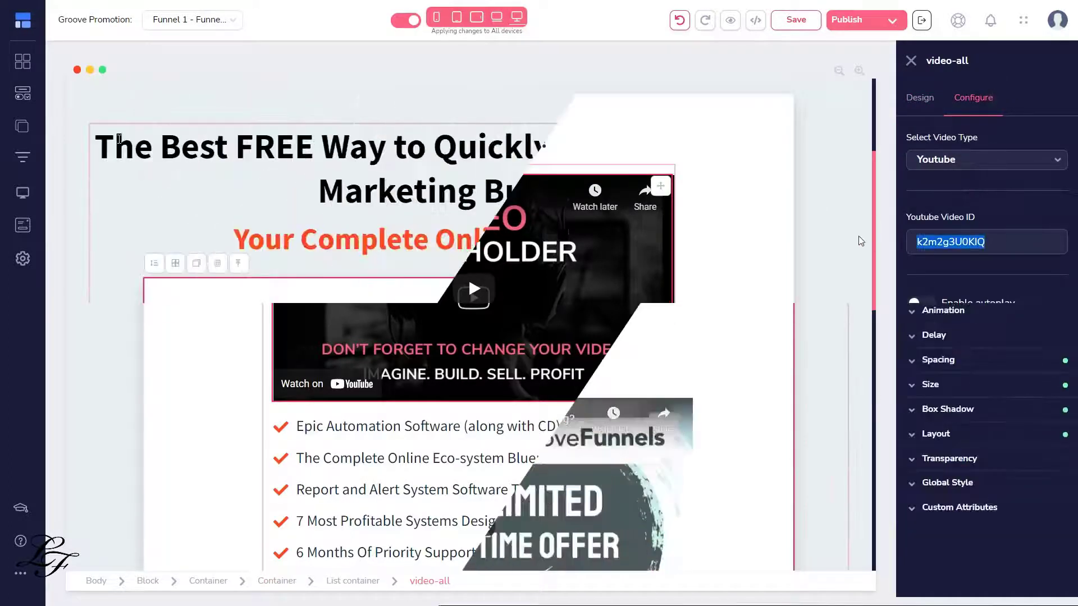
Step: Enlarge the Limited Time Offer! heading from size 32 to about 37
left_click(508, 363)
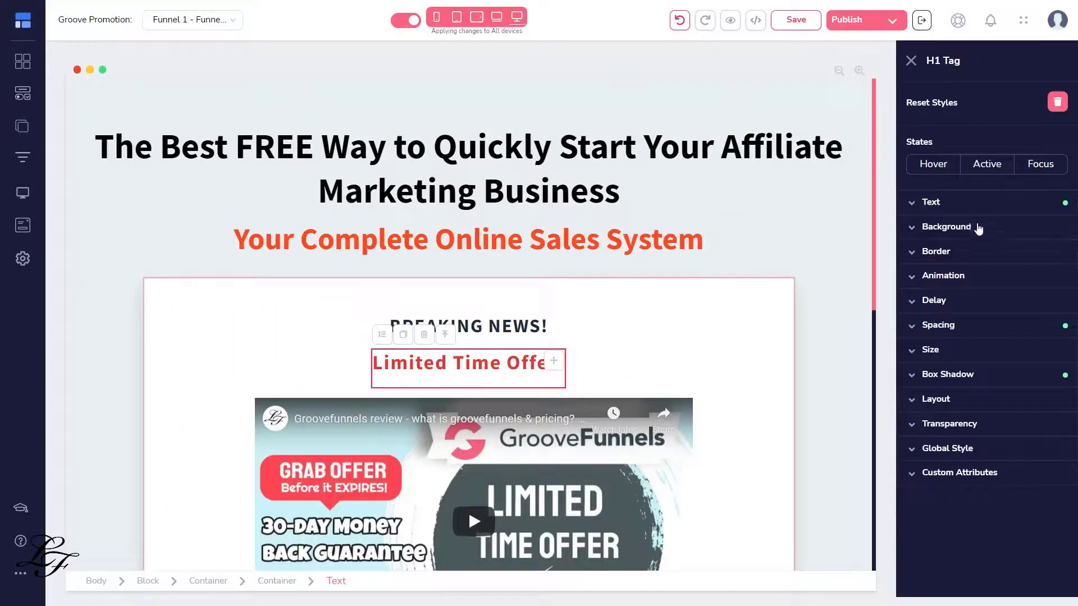
left_click(910, 209)
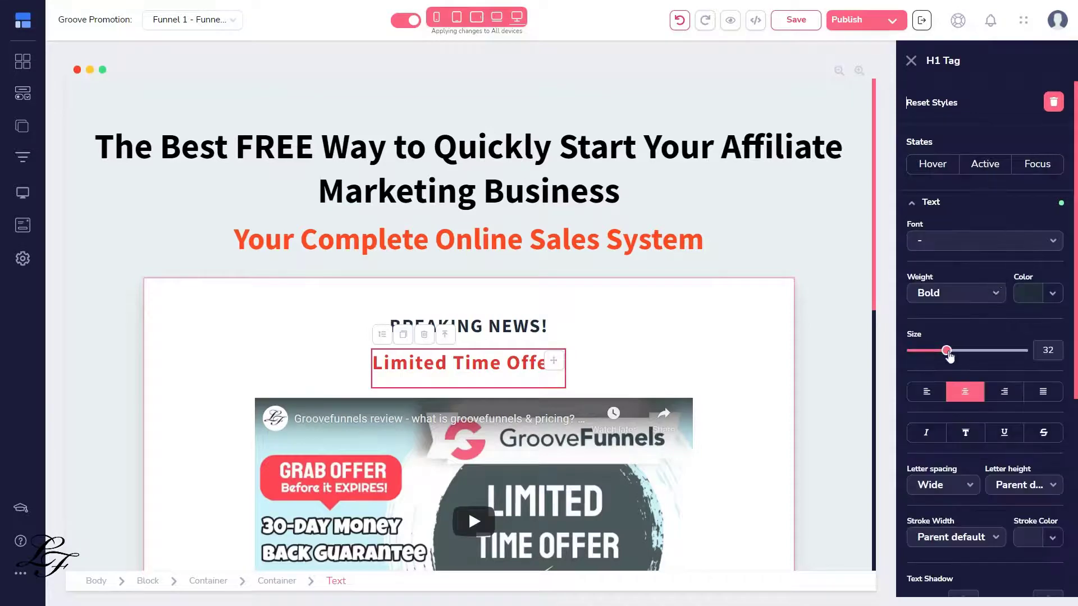
left_click_drag(948, 353, 954, 355)
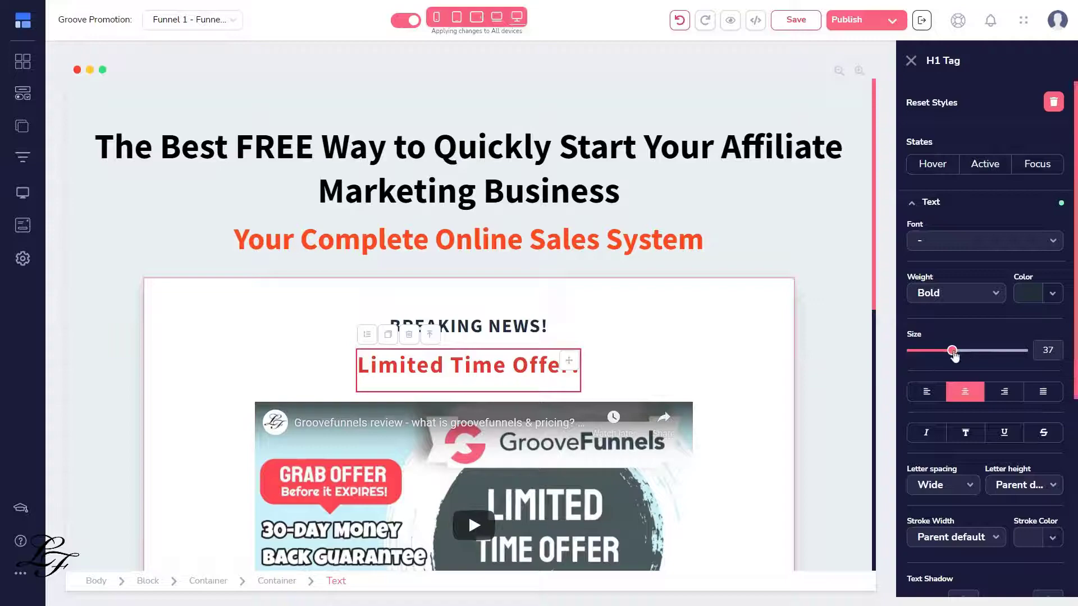
left_click_drag(954, 354, 957, 354)
Step: Save the page, then reselect the Limited Time Offer! heading
left_click(517, 316)
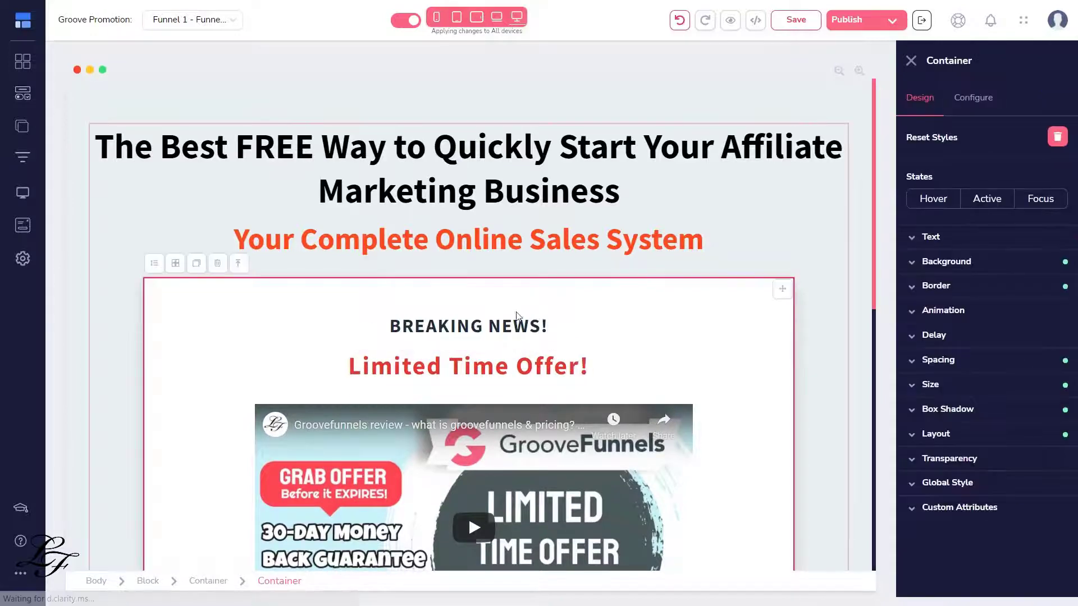
scroll(562, 323, "down", 3)
scroll(580, 328, "up", 3)
scroll(583, 321, "down", 8)
scroll(584, 330, "up", 8)
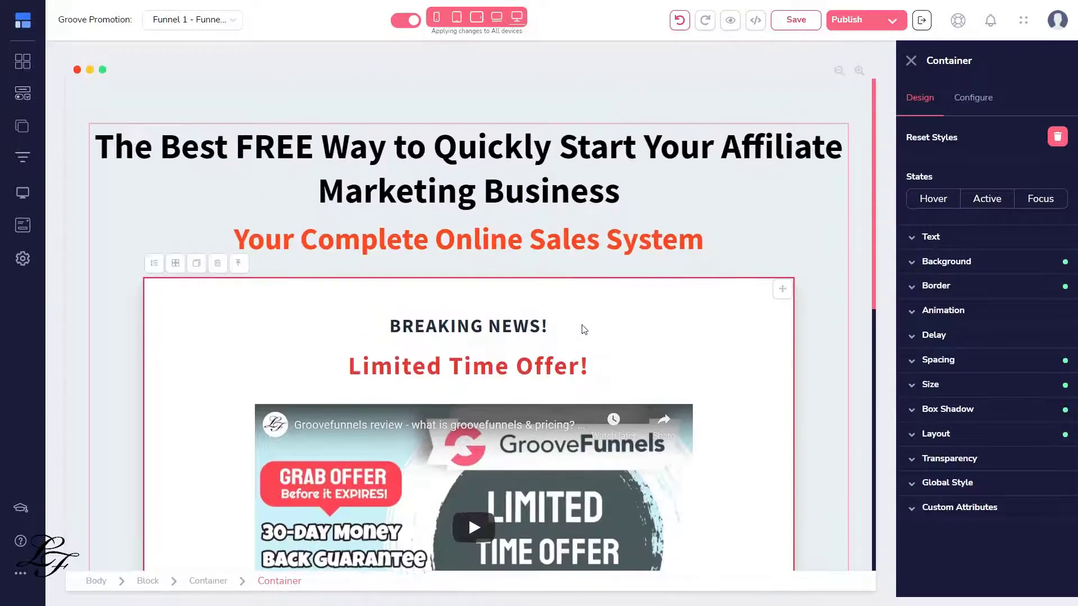
left_click(796, 21)
scroll(703, 372, "down", 1)
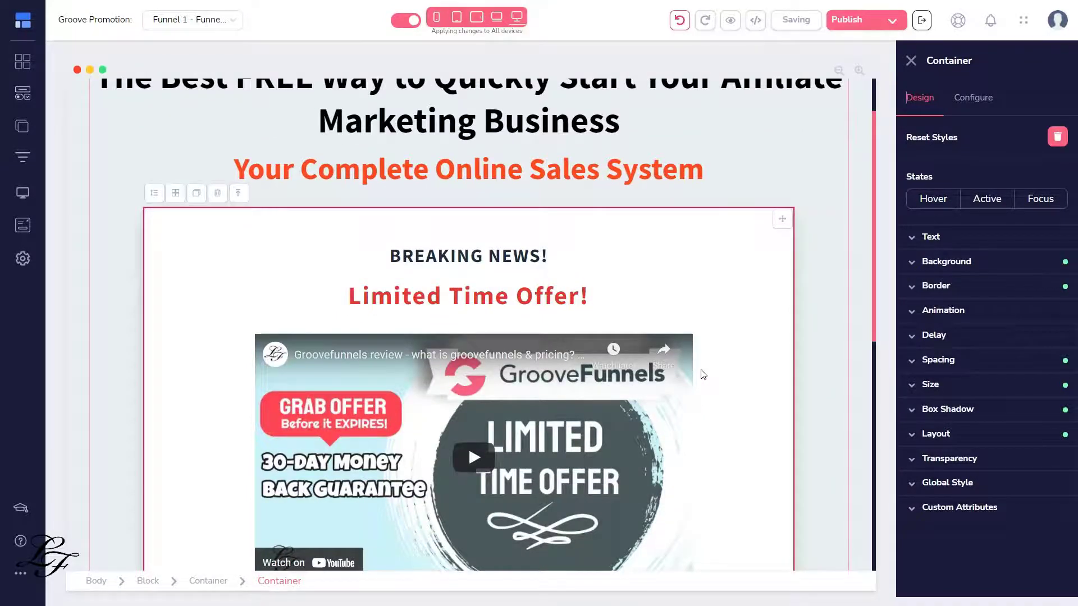
scroll(702, 373, "up", 1)
left_click(583, 369)
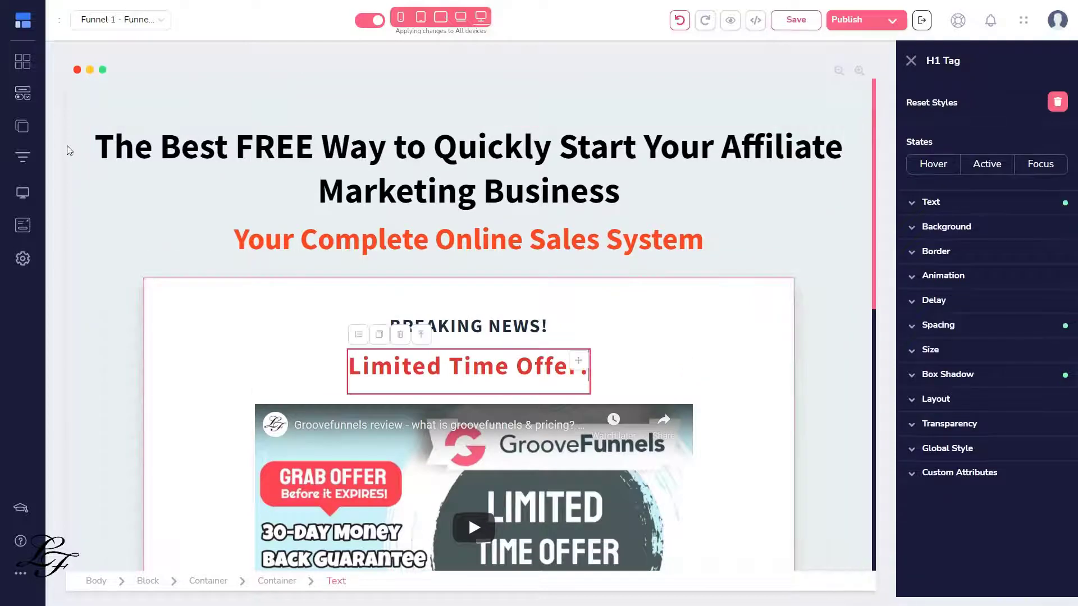
Step: Add a blank second page, Funnel 1 Page 2, to Funnel 1
left_click(22, 156)
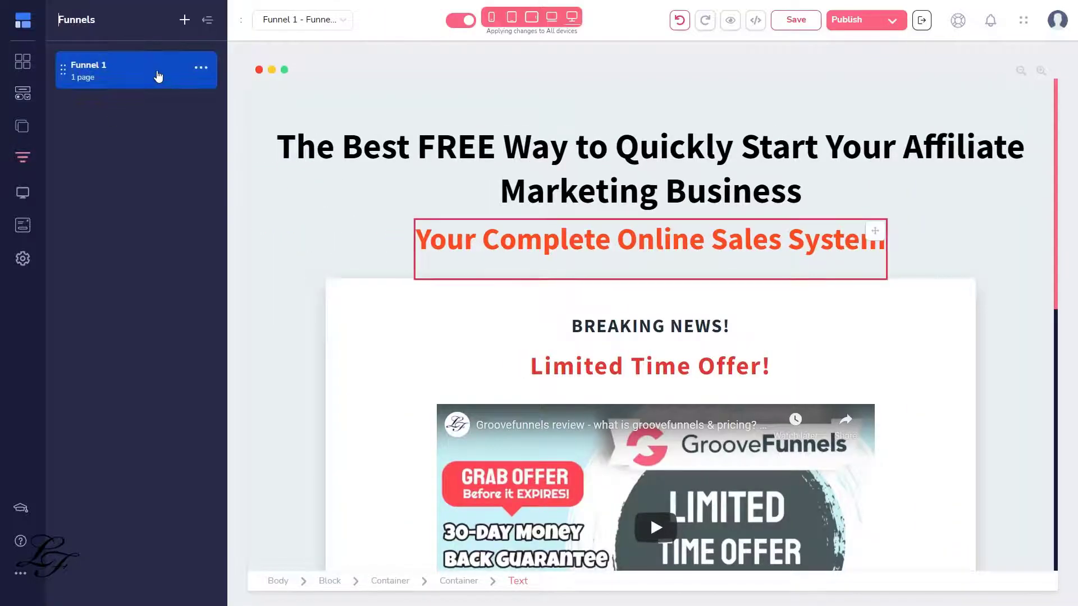
left_click(157, 76)
left_click(187, 22)
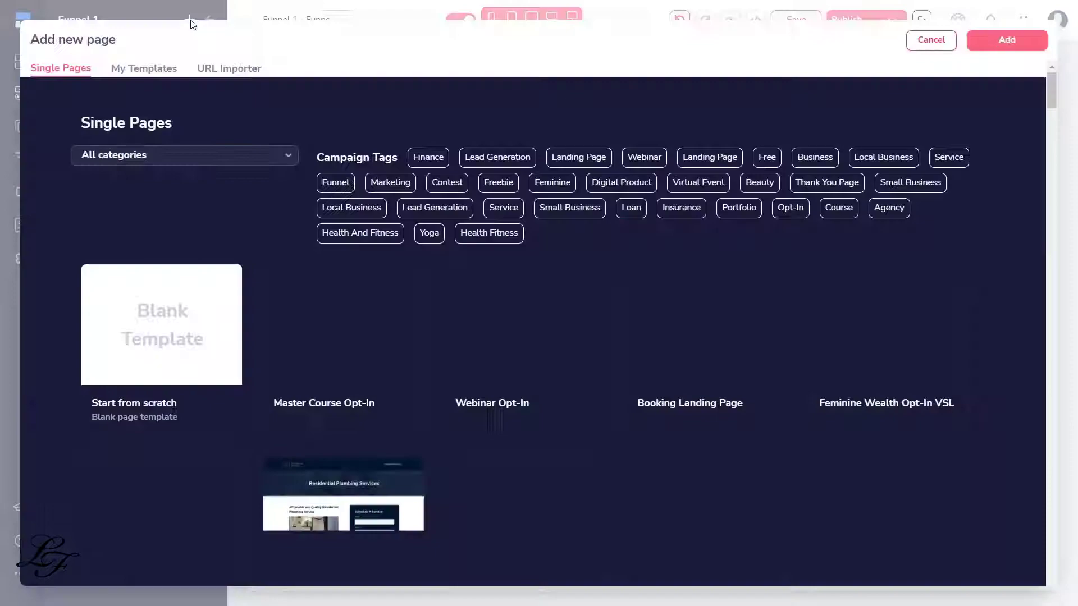
left_click(134, 383)
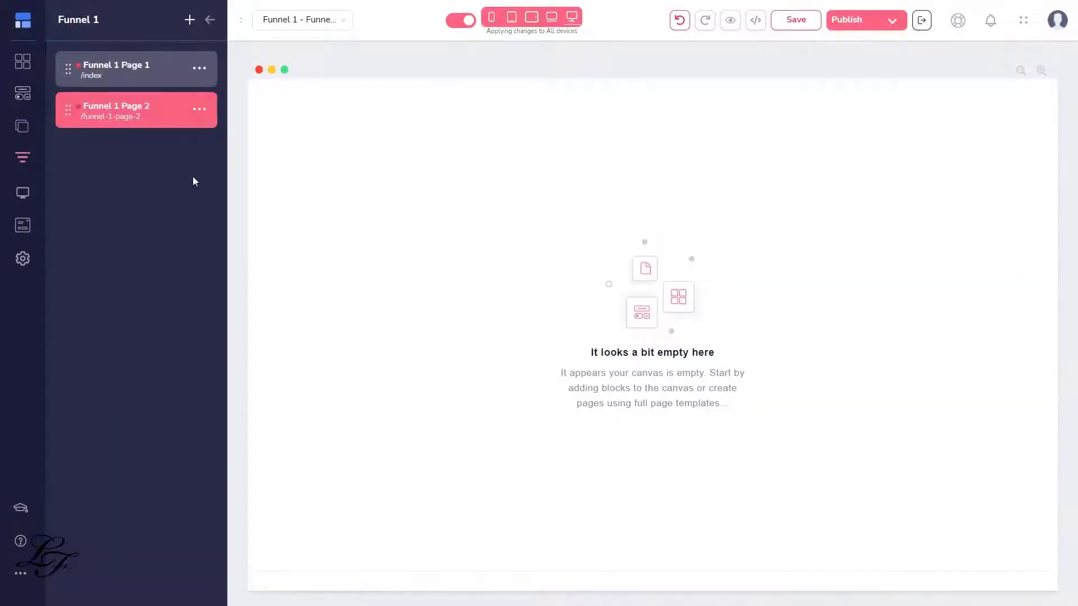
Step: Drag the free-book Call to Action block onto the new page's canvas
left_click(22, 62)
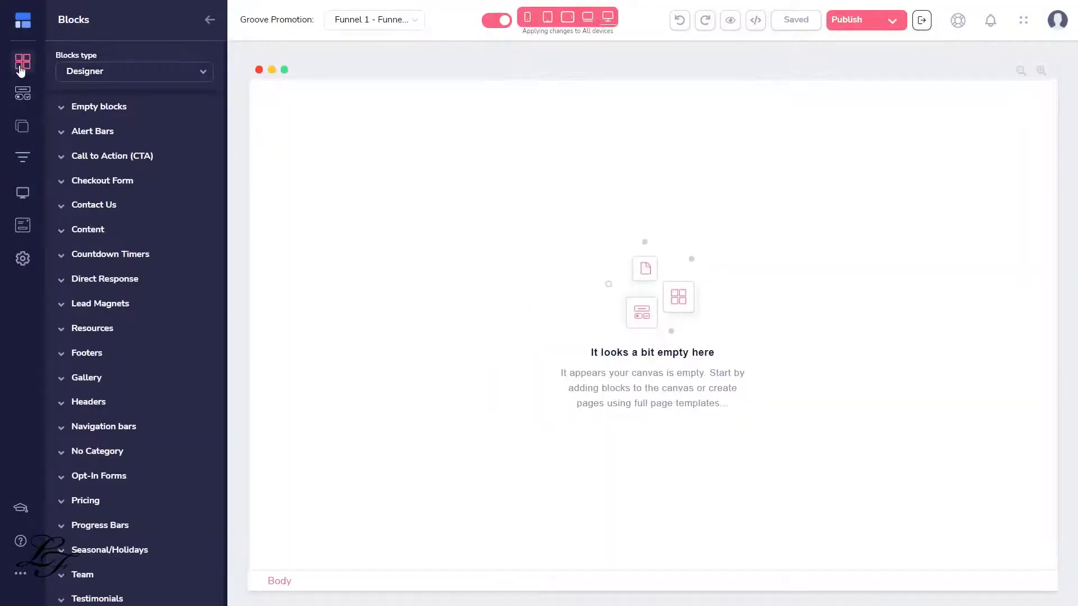
left_click(63, 160)
scroll(134, 309, "down", 8)
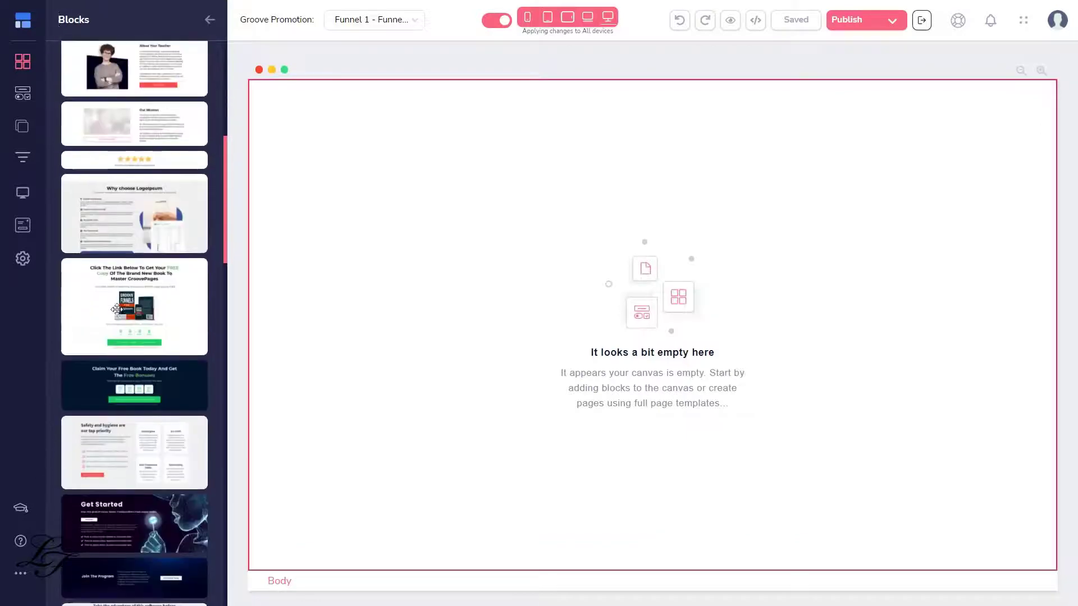
left_click_drag(135, 307, 486, 339)
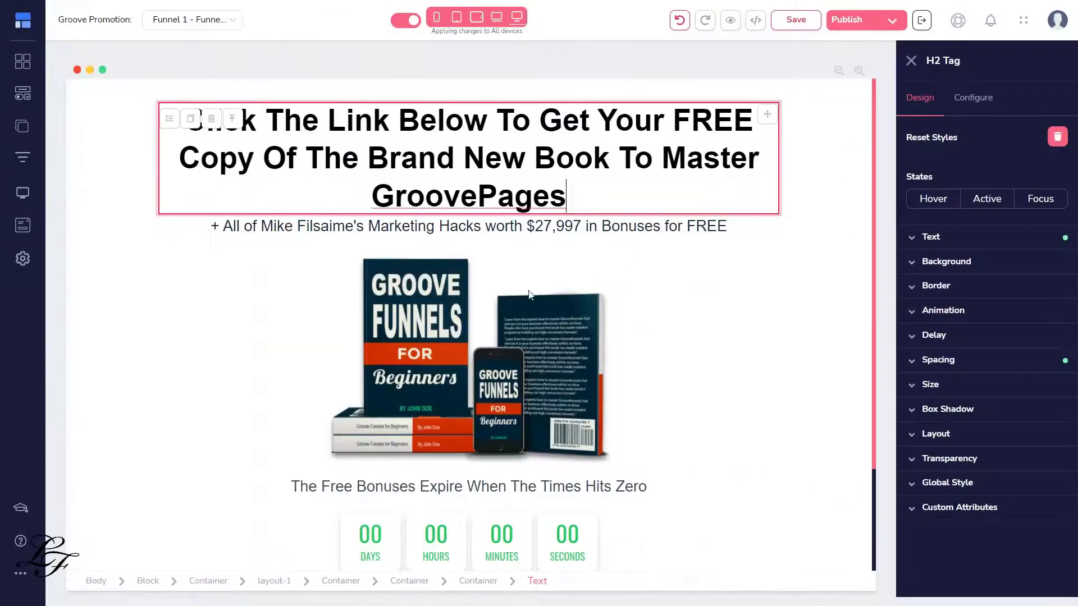
Step: Delete the book mock-up image from the call-to-action block
scroll(529, 294, "down", 3)
left_click(546, 250)
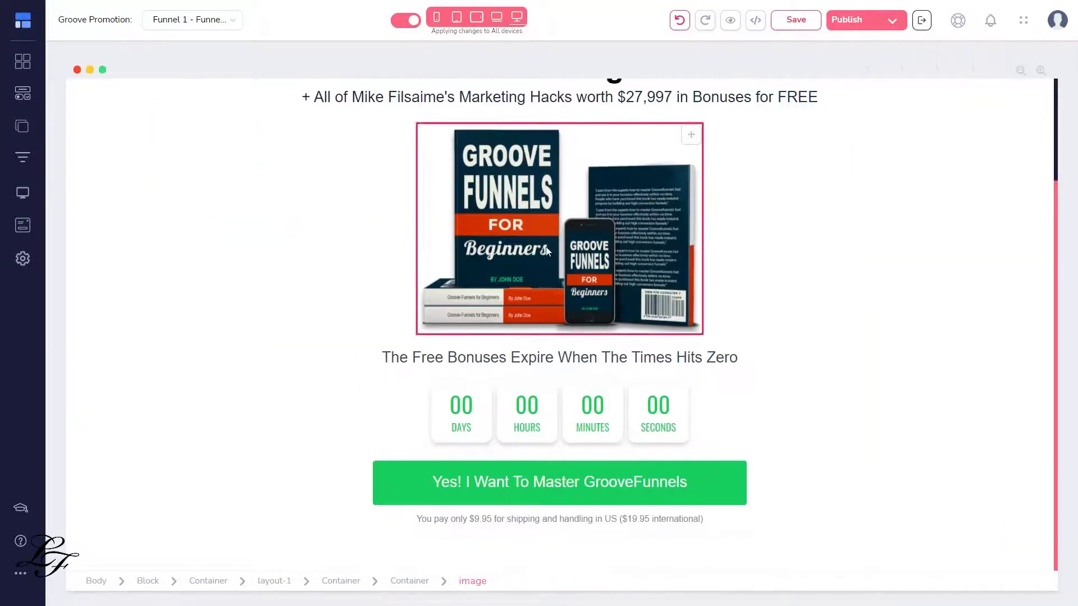
left_click(378, 108)
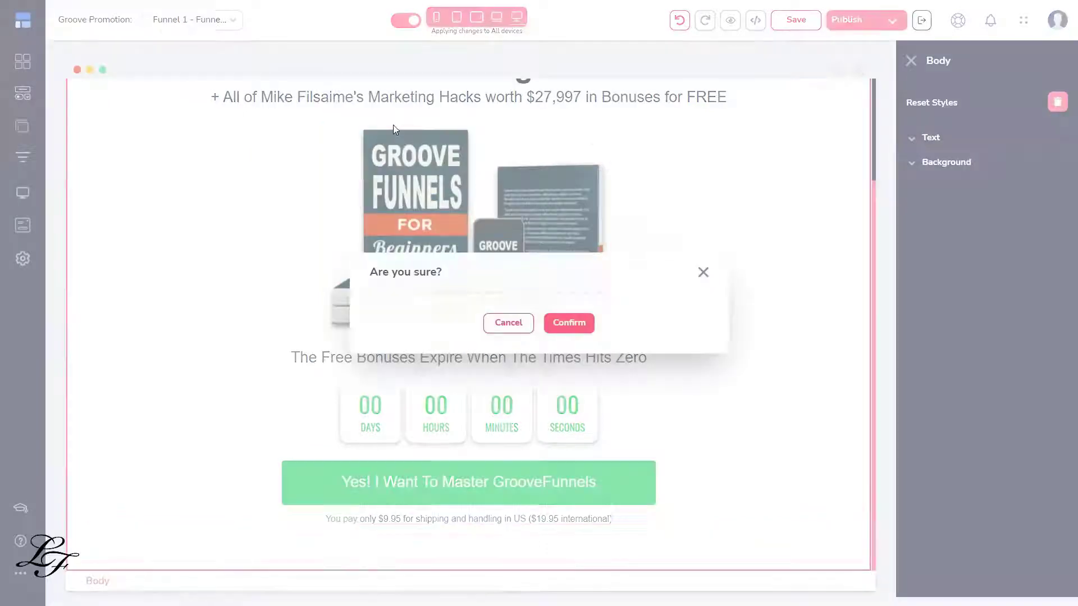
left_click(571, 321)
Step: Insert a Video Player under the headline and set its width to about 67%
left_click(23, 93)
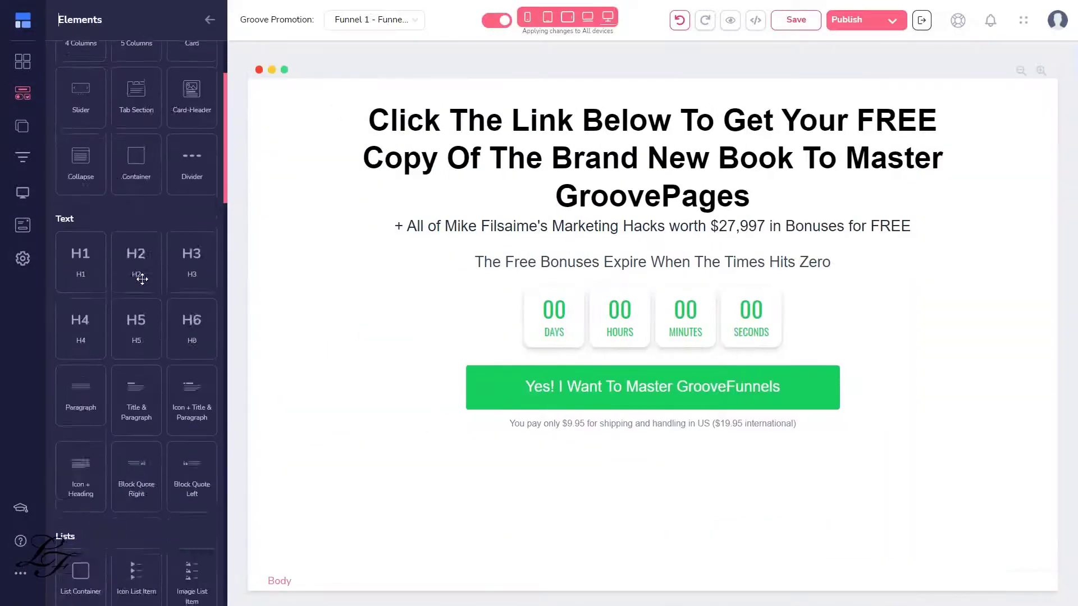
scroll(143, 278, "down", 6)
scroll(142, 280, "down", 2)
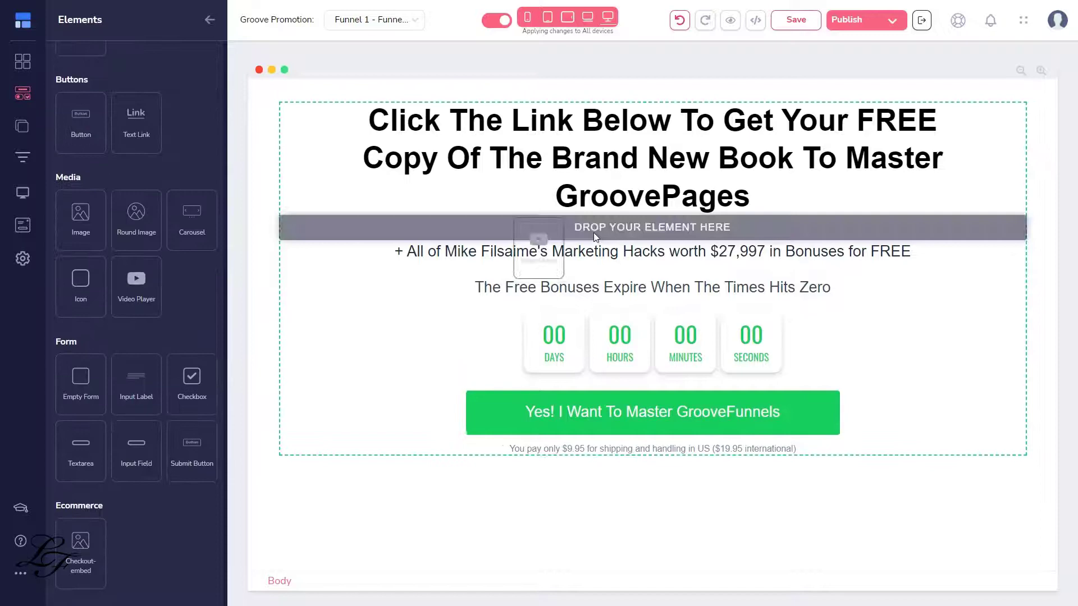
left_click_drag(594, 233, 606, 233)
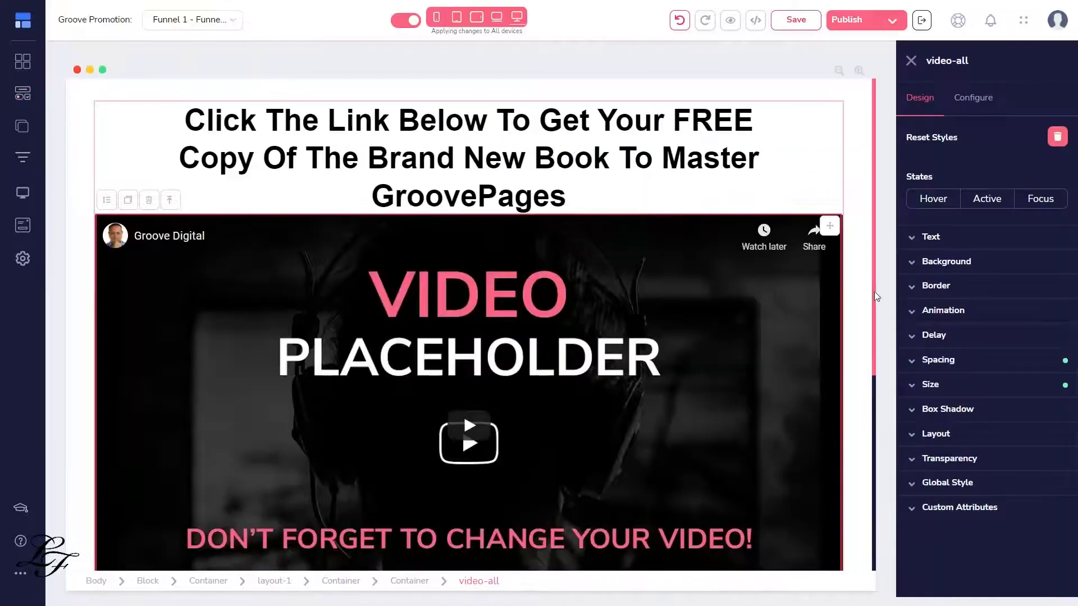
left_click(932, 384)
left_click_drag(1022, 455, 986, 456)
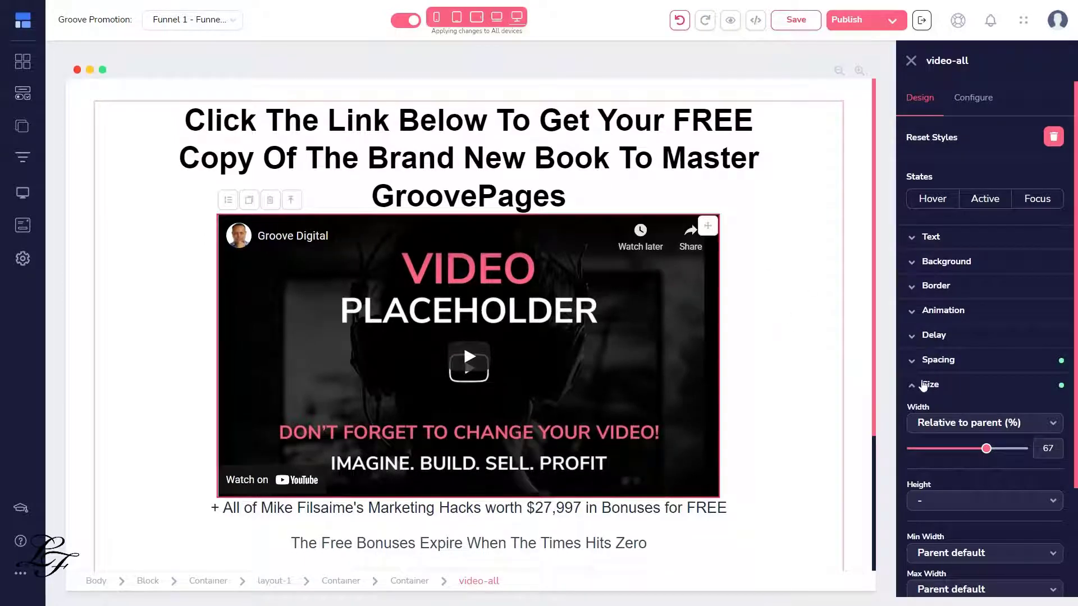
left_click(912, 385)
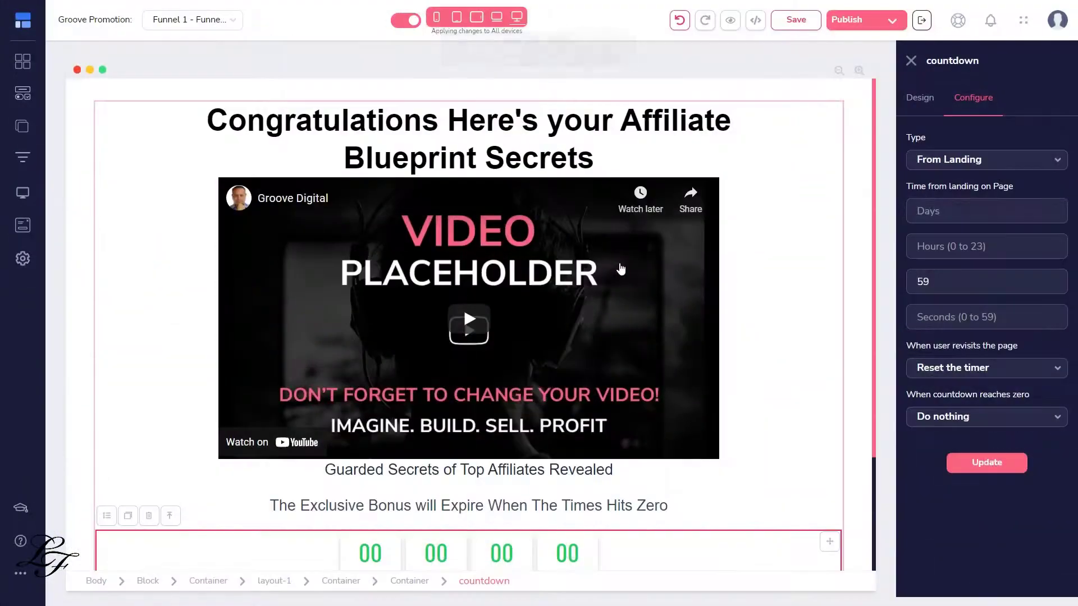
Step: Change the bonus heading's ending to read 'Expire Soon!'
scroll(526, 292, "down", 1)
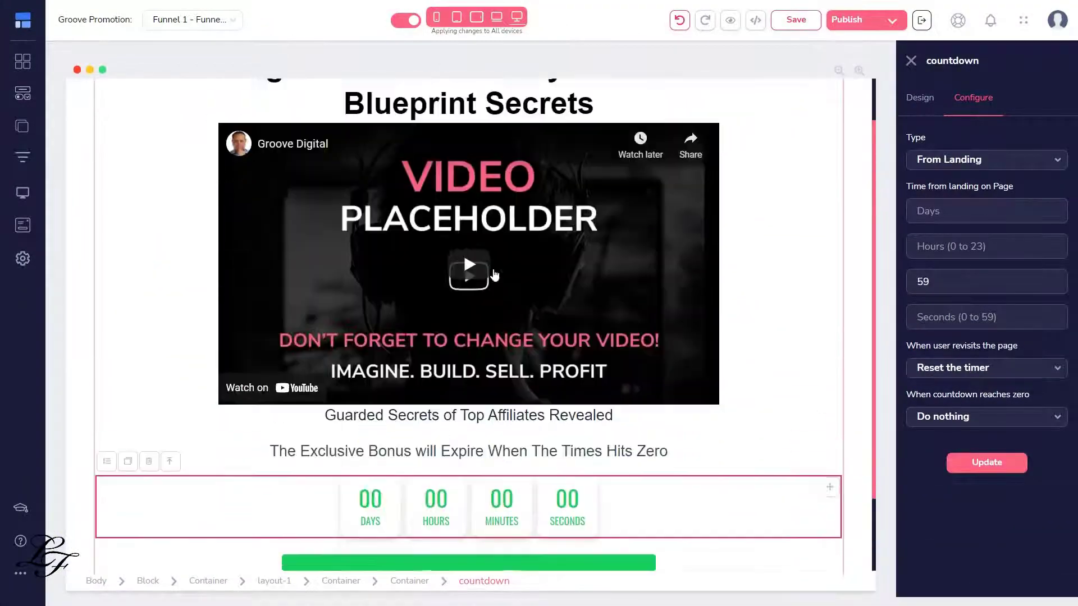
scroll(413, 548, "up", 2)
scroll(428, 511, "down", 3)
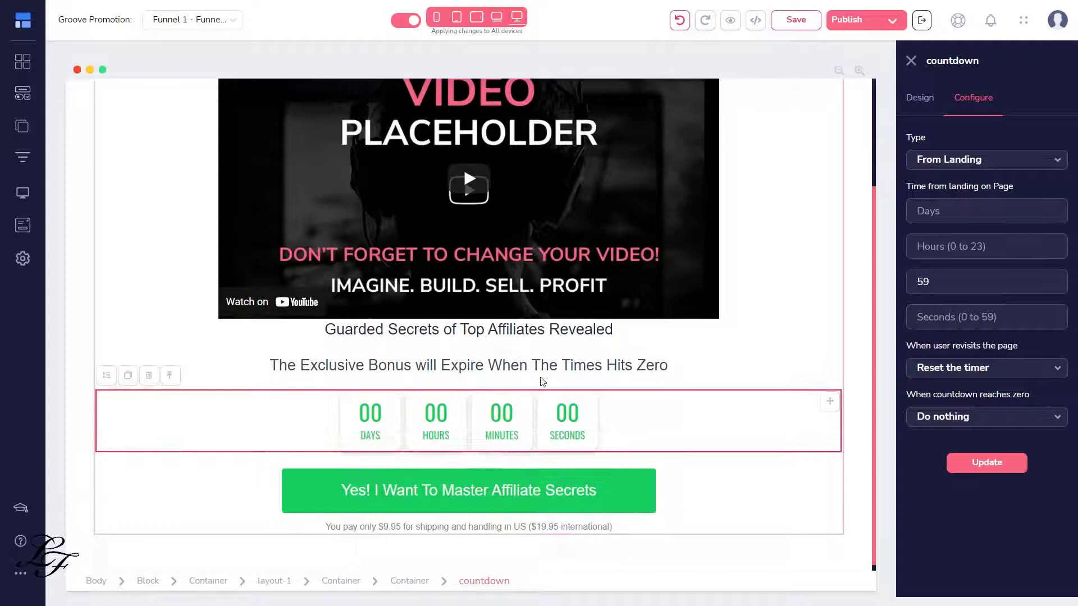
left_click(500, 366)
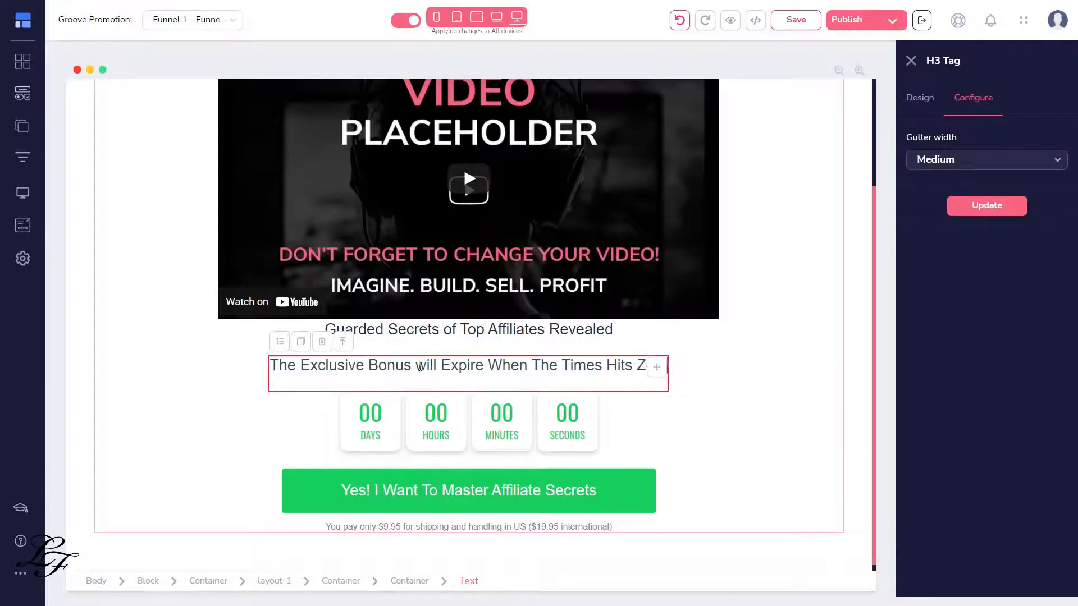
left_click_drag(420, 367, 578, 366)
left_click_drag(487, 366, 660, 365)
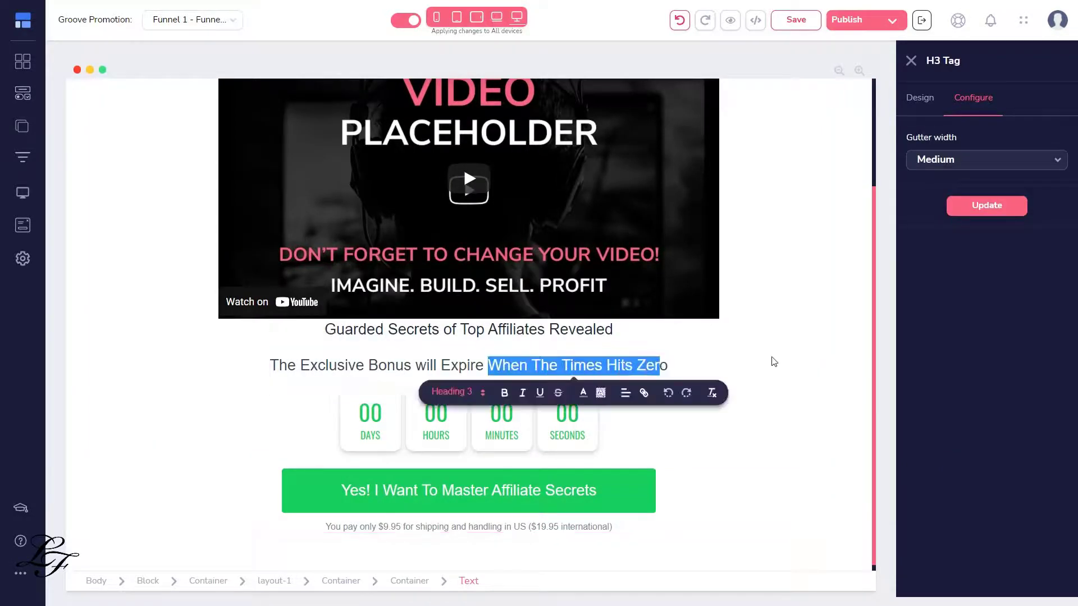
key("BackSpace")
key("Delete")
type("Soon!")
Step: Remove the DAYS card, then delete the whole countdown timer block
left_click(435, 424)
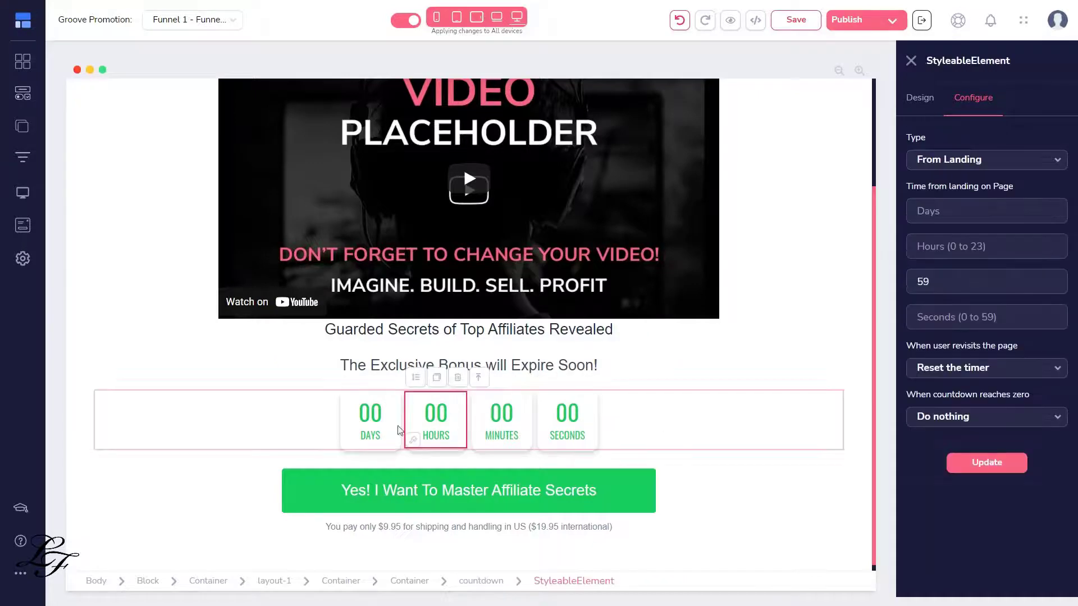
left_click(393, 429)
left_click(371, 415)
left_click(350, 404)
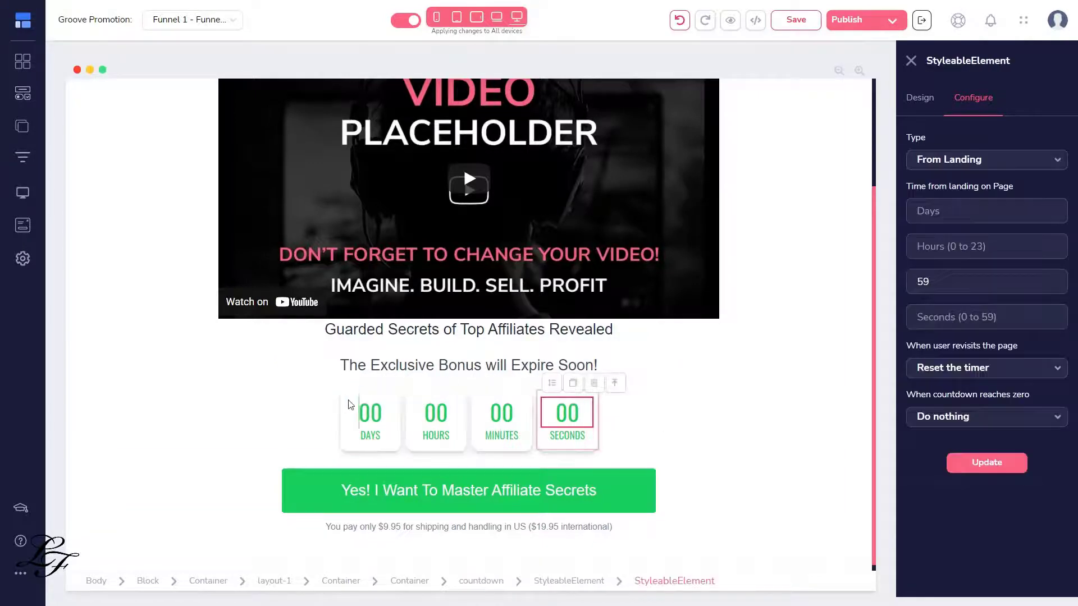
left_click(398, 383)
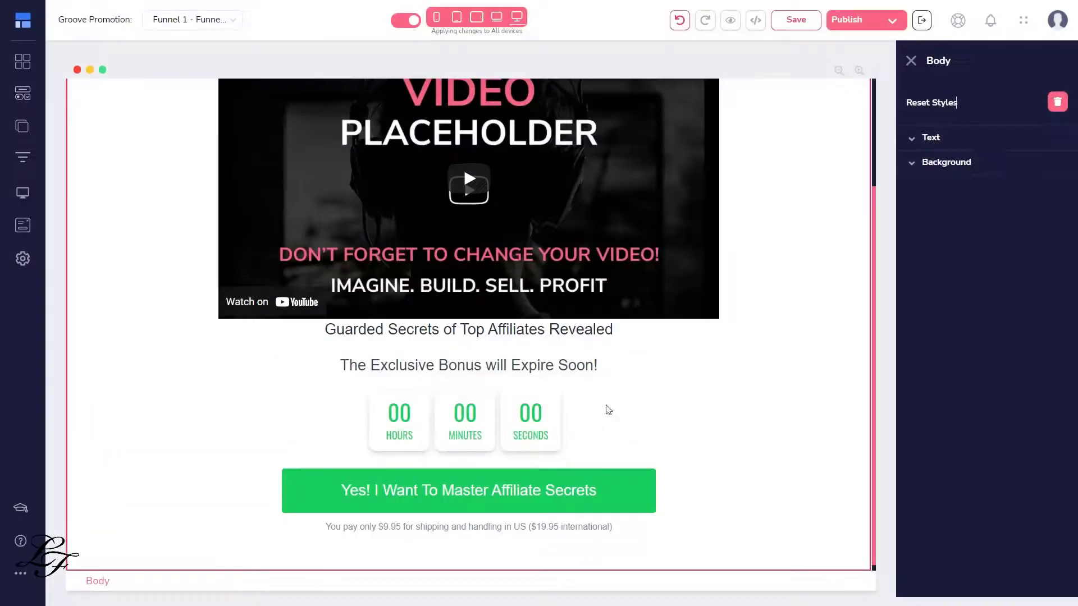
left_click(383, 423)
left_click(163, 401)
left_click(167, 372)
Step: Color the Exclusive Bonus heading text red (#DC1818)
left_click(569, 321)
left_click(568, 437)
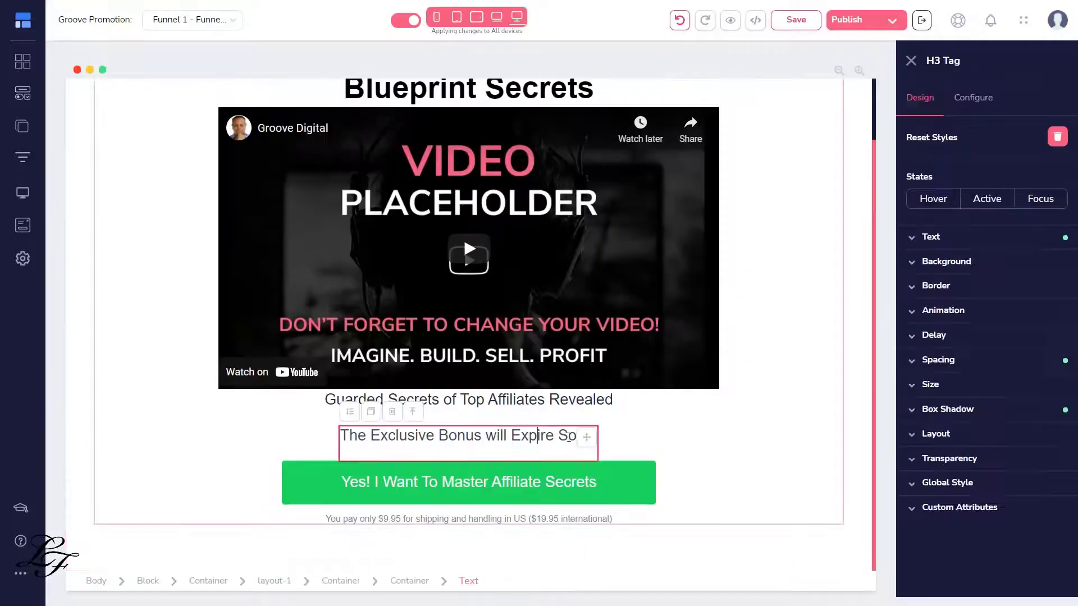
triple_click(568, 437)
left_click(930, 237)
left_click(1035, 328)
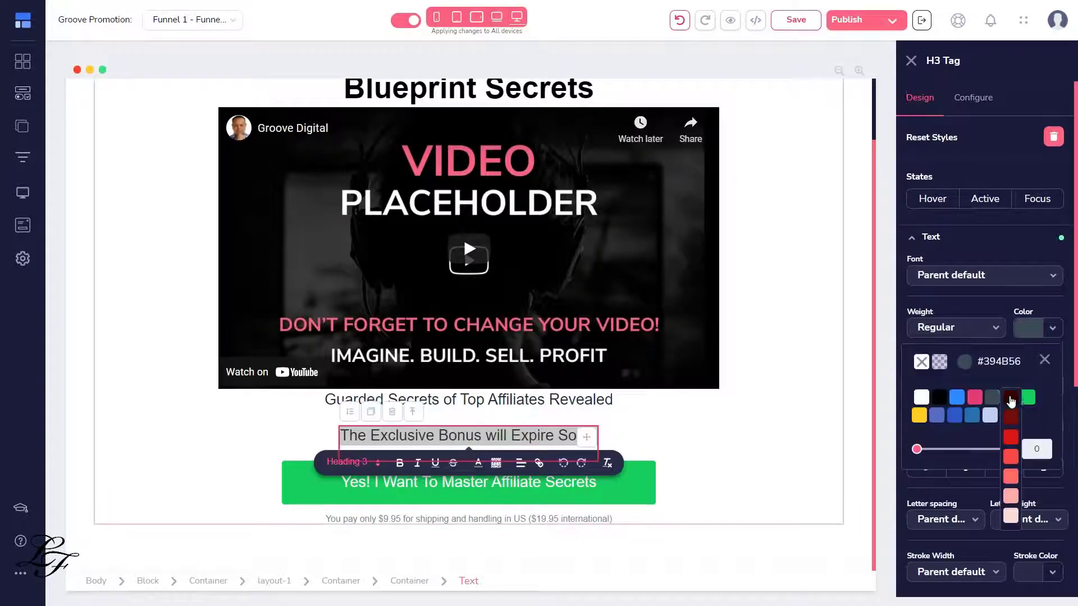
left_click(1010, 400)
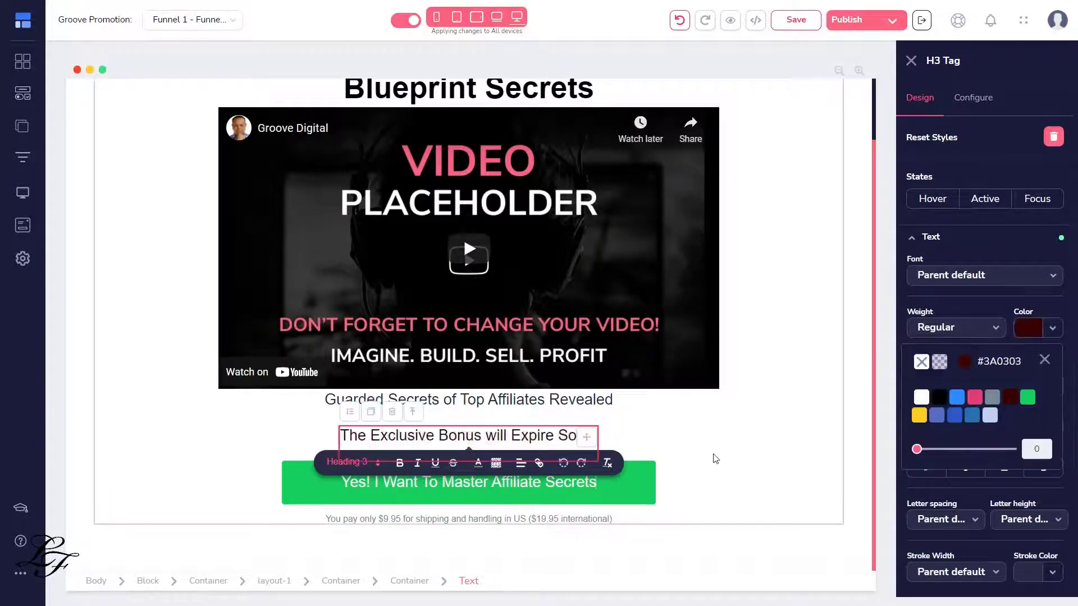
left_click(1036, 330)
left_click(1010, 398)
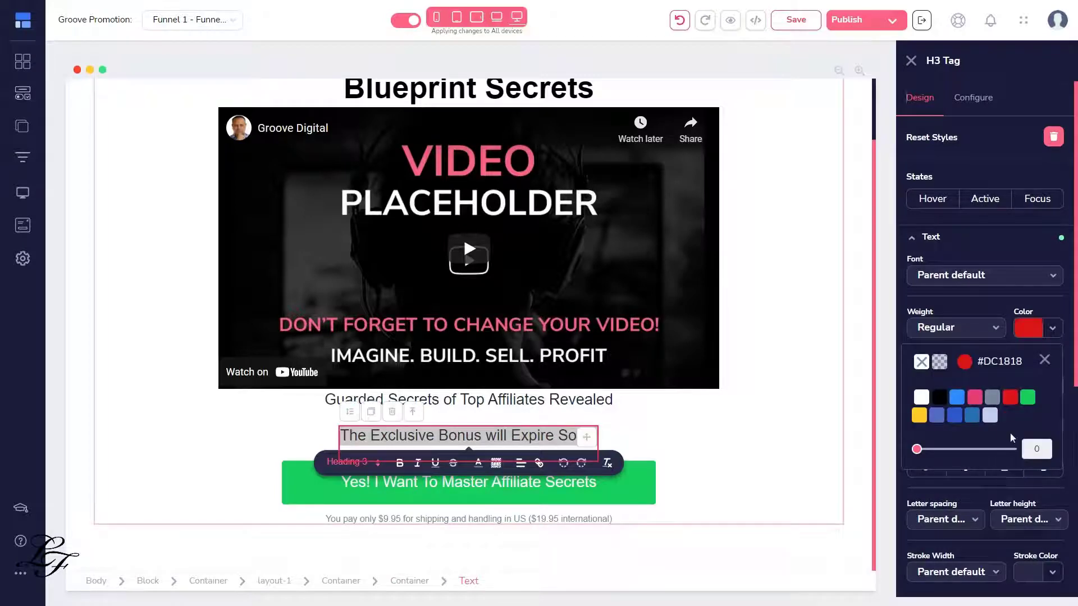
Step: Set the Exclusive Bonus heading's font weight to Bold
left_click(770, 457)
triple_click(506, 436)
left_click(930, 236)
left_click(954, 327)
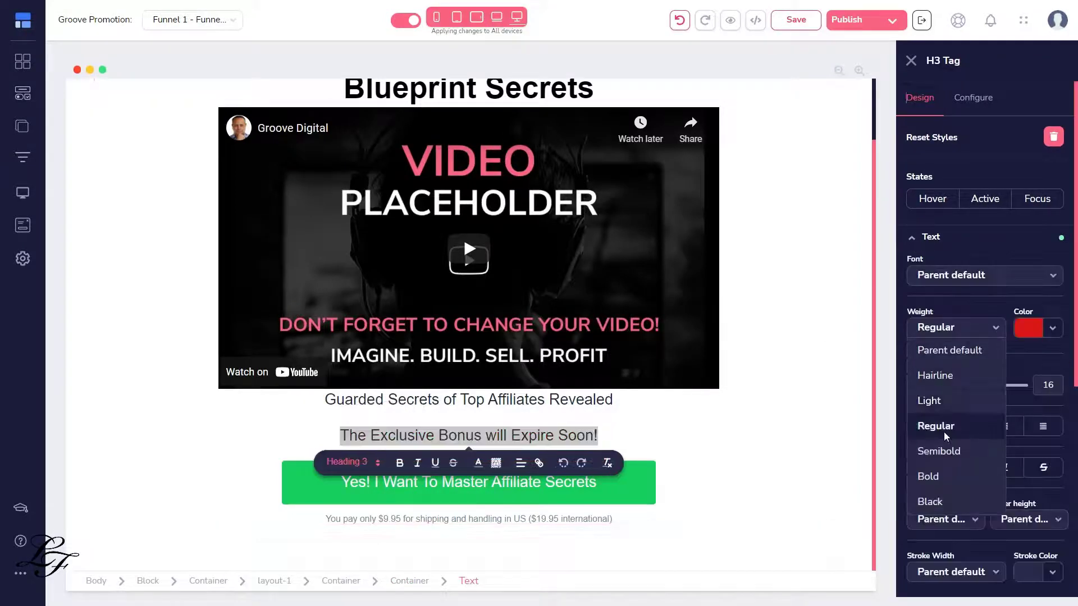
left_click(928, 476)
Step: Select the shipping price line under the green button as a whole element
left_click(656, 456)
left_click(446, 520)
triple_click(446, 520)
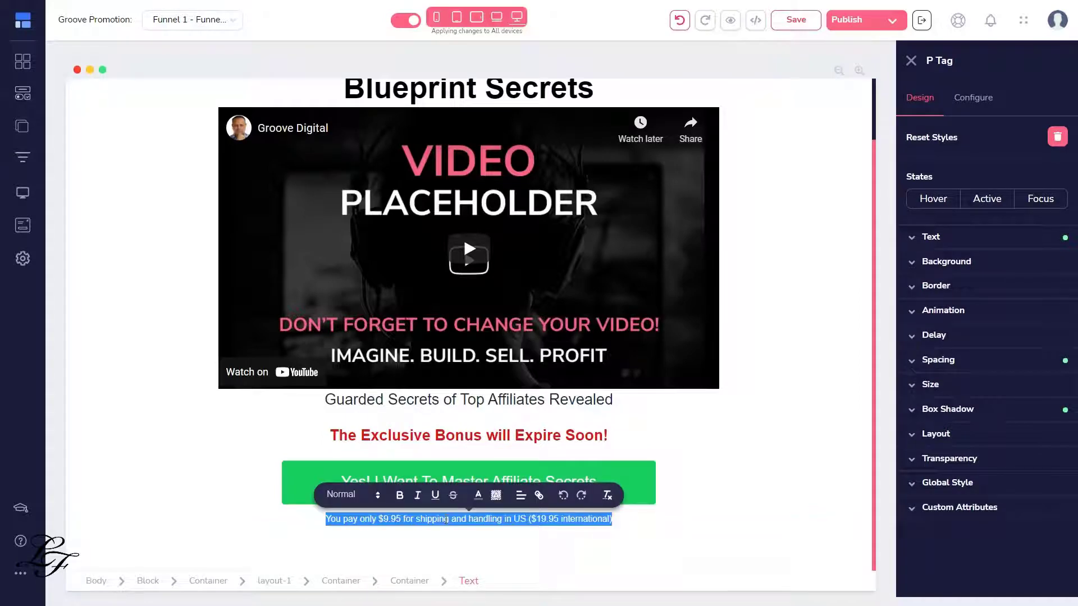
left_click(611, 524)
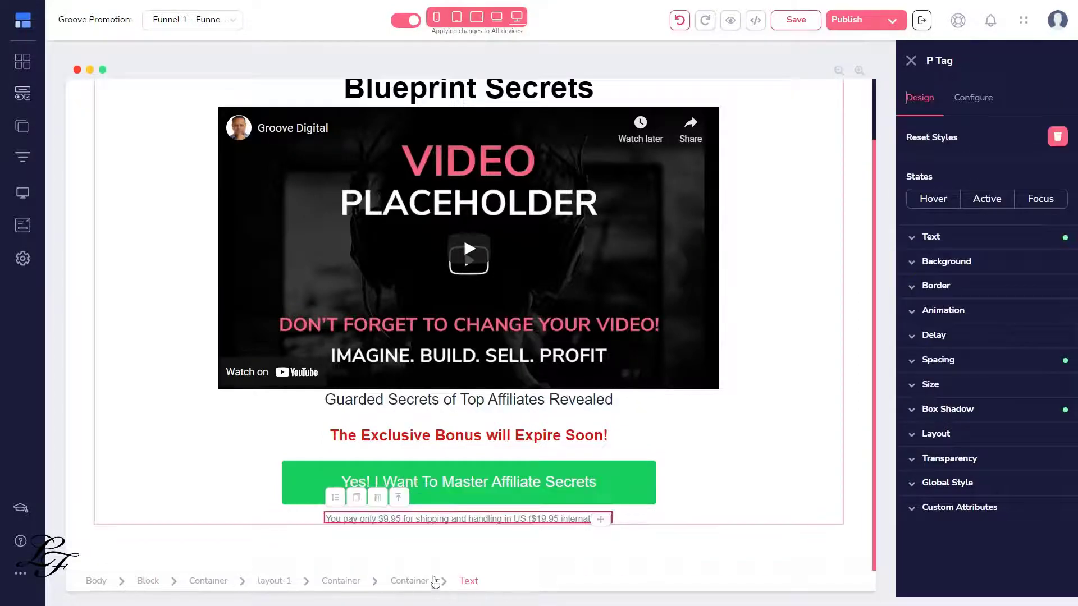
Step: Delete the price line and give the video a 14 top and bottom margin
left_click(377, 498)
left_click(569, 321)
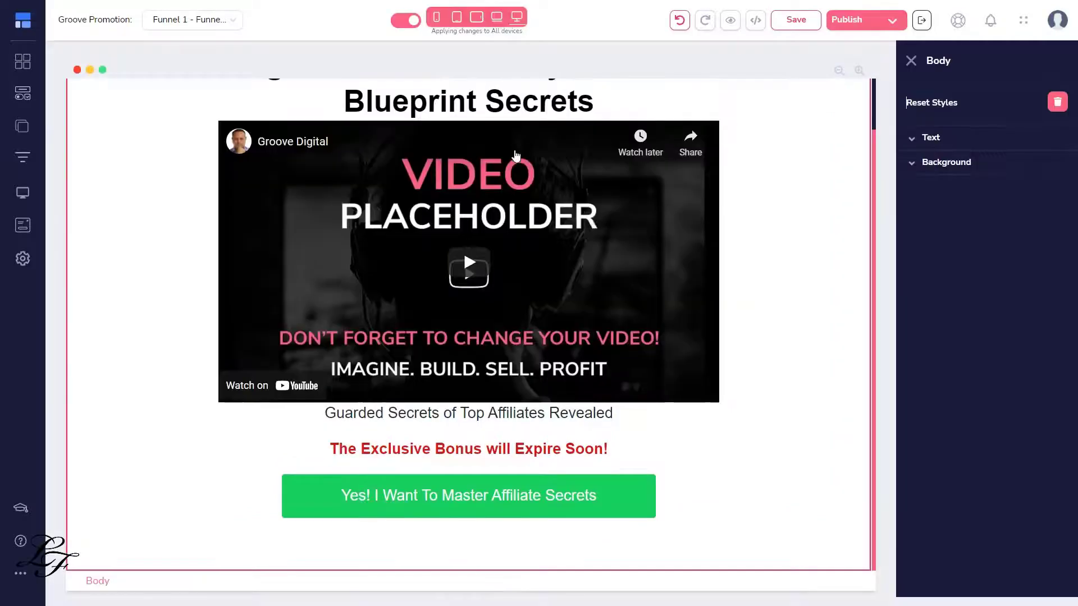
left_click(426, 297)
left_click(250, 106)
left_click(303, 518)
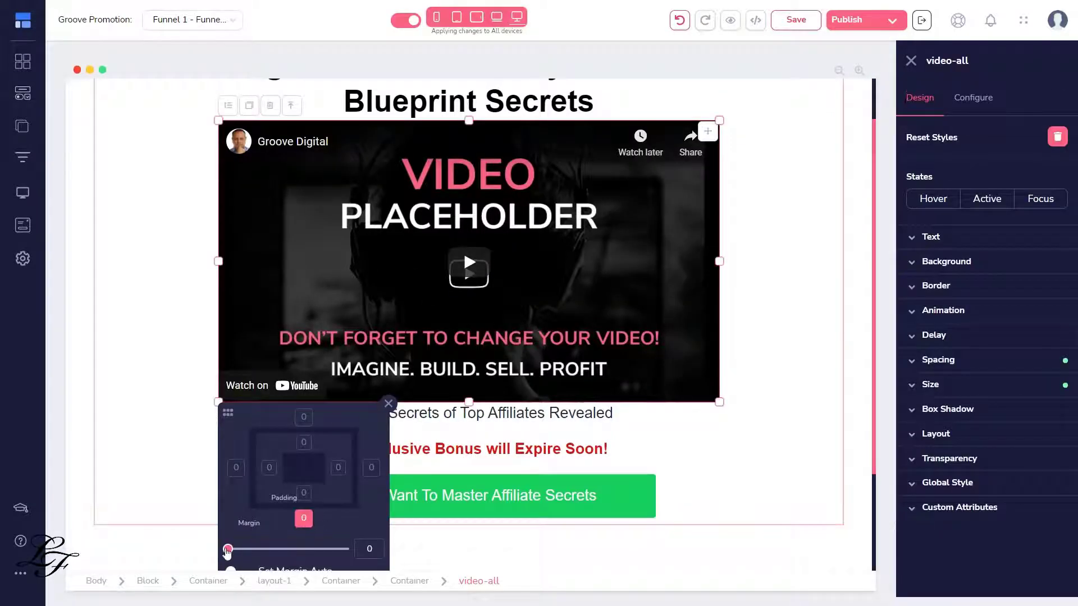
left_click(230, 549)
left_click(303, 417)
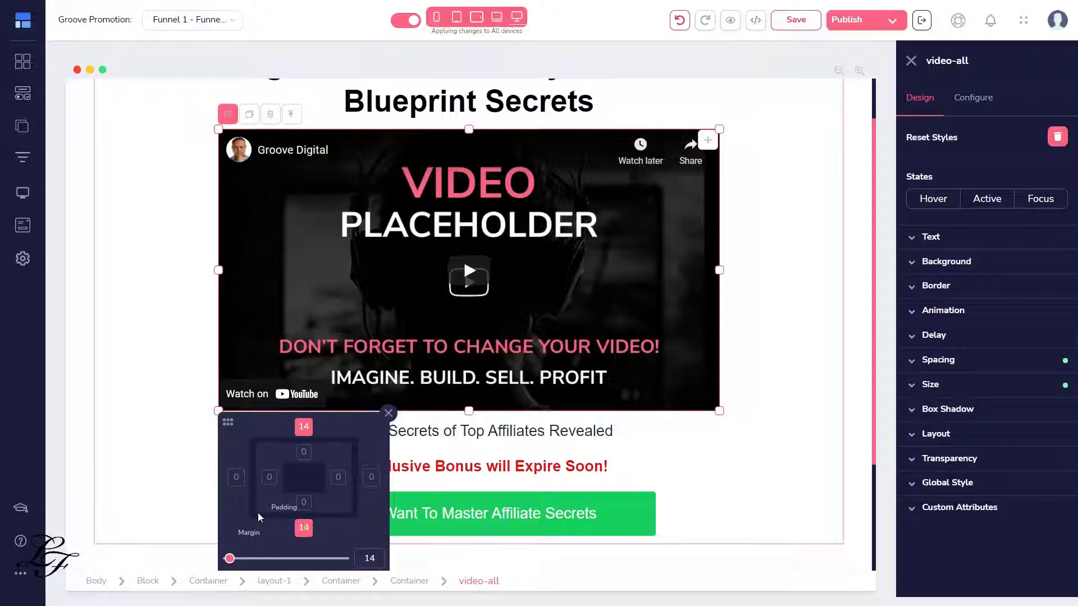
Step: Replace the video's YouTube ID with Yn2Z4BvC0nw and apply it
double_click(505, 185)
scroll(644, 344, "up", 1)
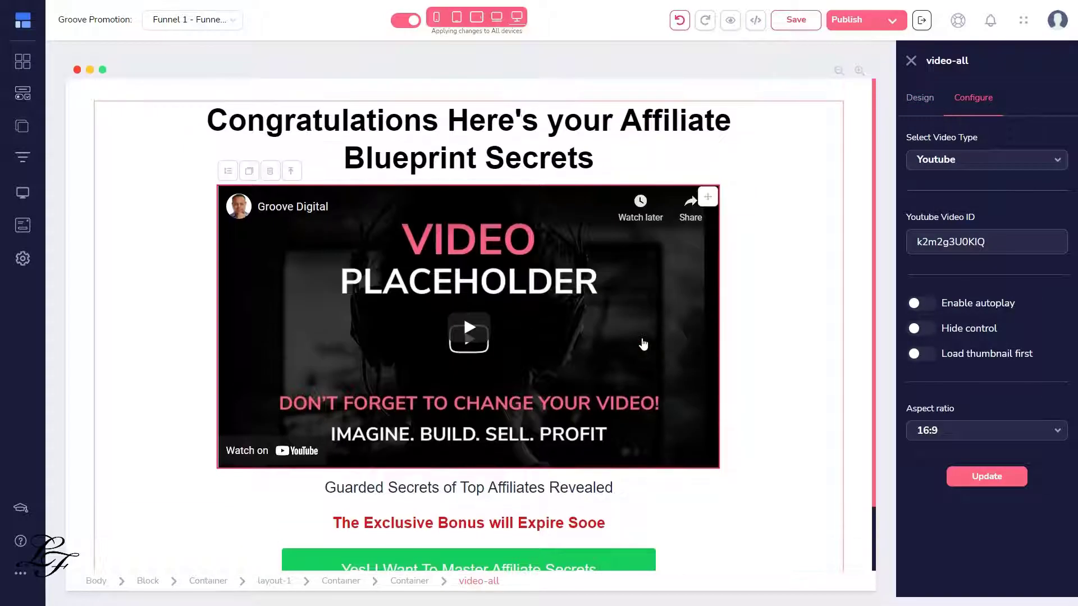
scroll(643, 345, "down", 1)
left_click_drag(1028, 243, 901, 244)
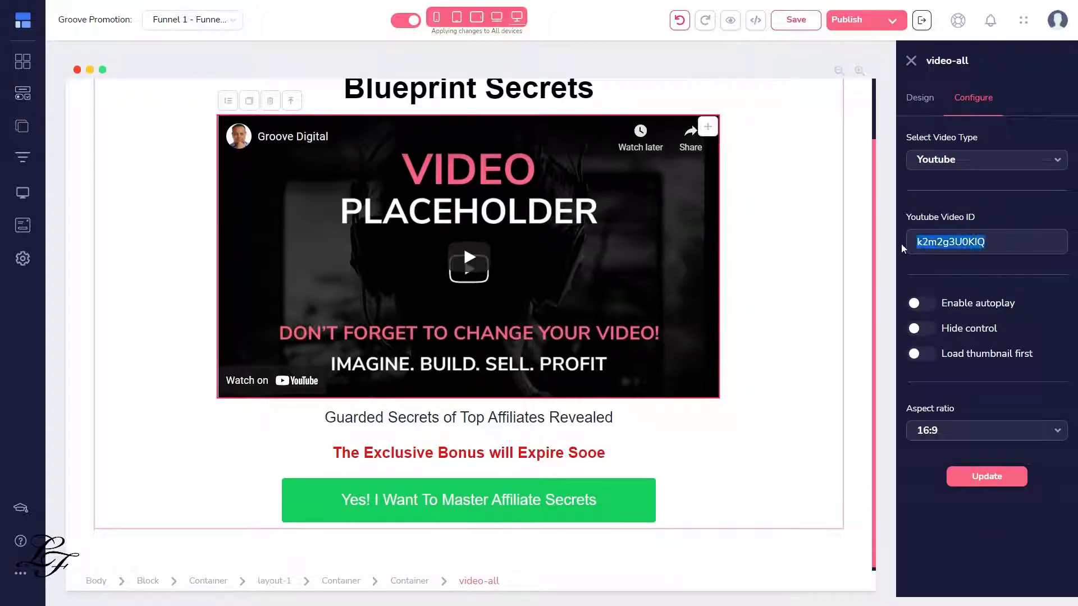
type("Yn2Z4BvC0nw")
left_click(992, 479)
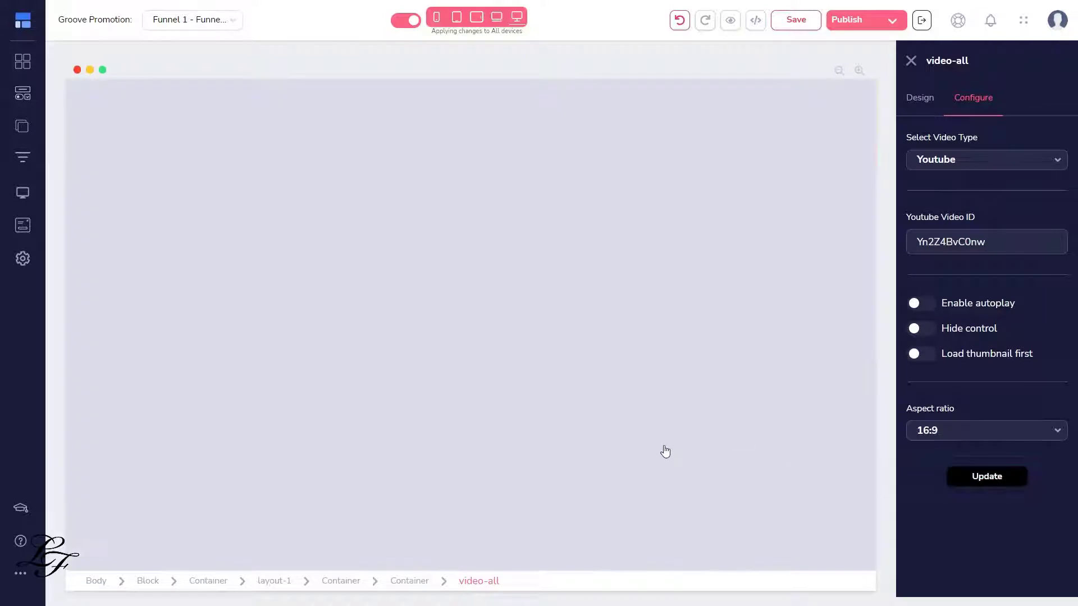
Step: Review the green button's box shadow options, then save the page and go full screen
scroll(745, 443, "down", 1)
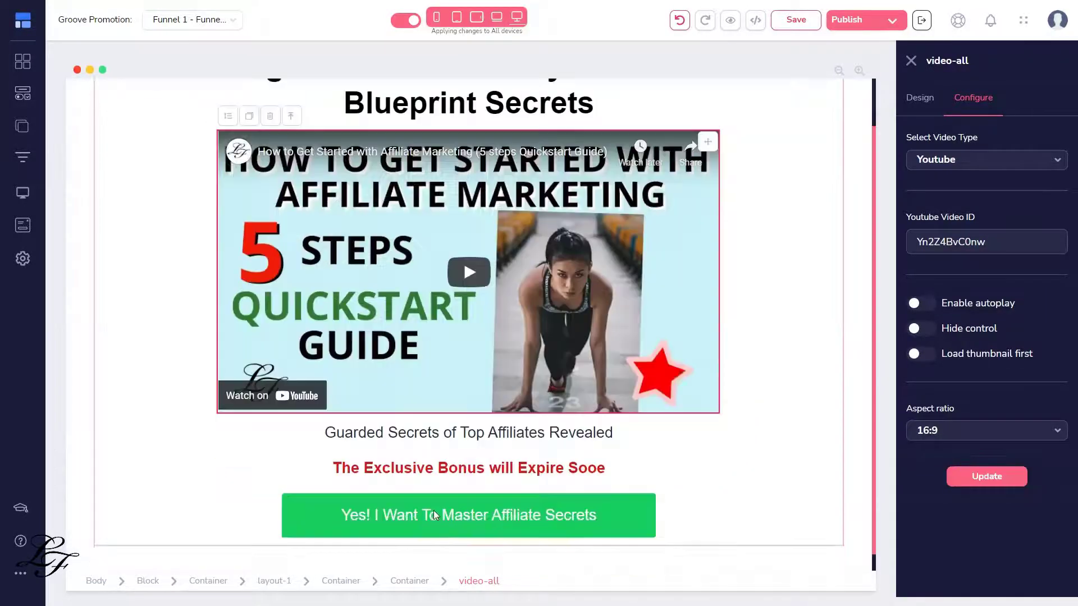
left_click(380, 453)
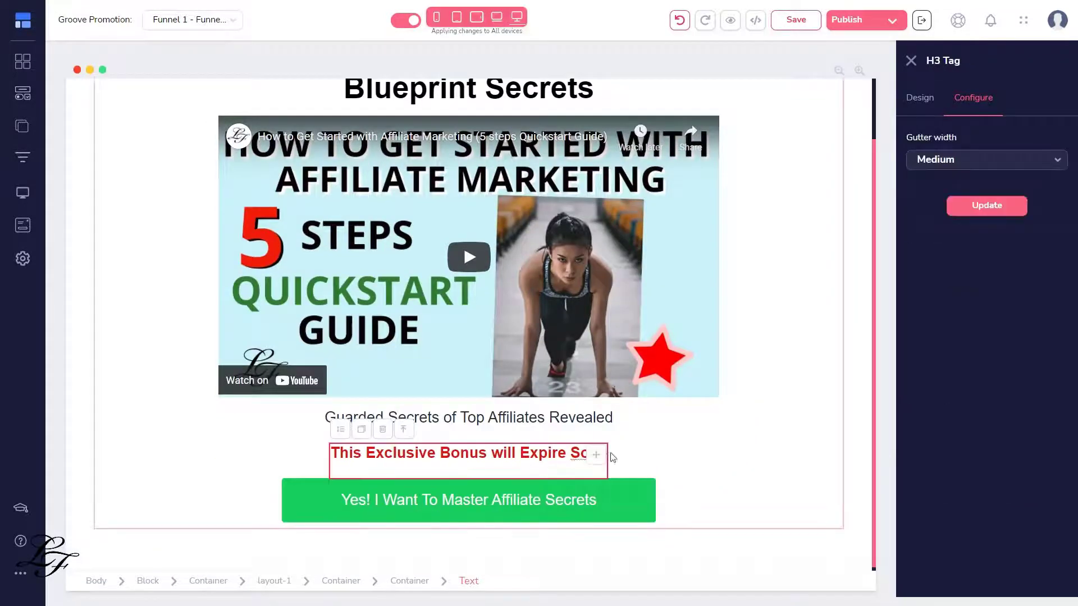
left_click(583, 502)
left_click(919, 97)
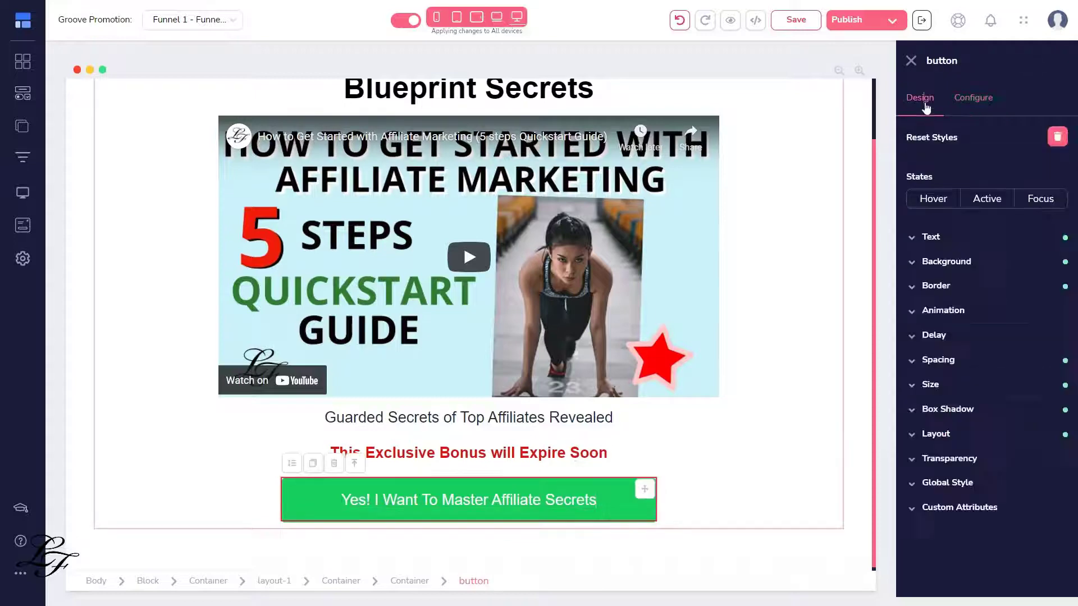
left_click(964, 408)
left_click(1051, 435)
left_click(572, 524)
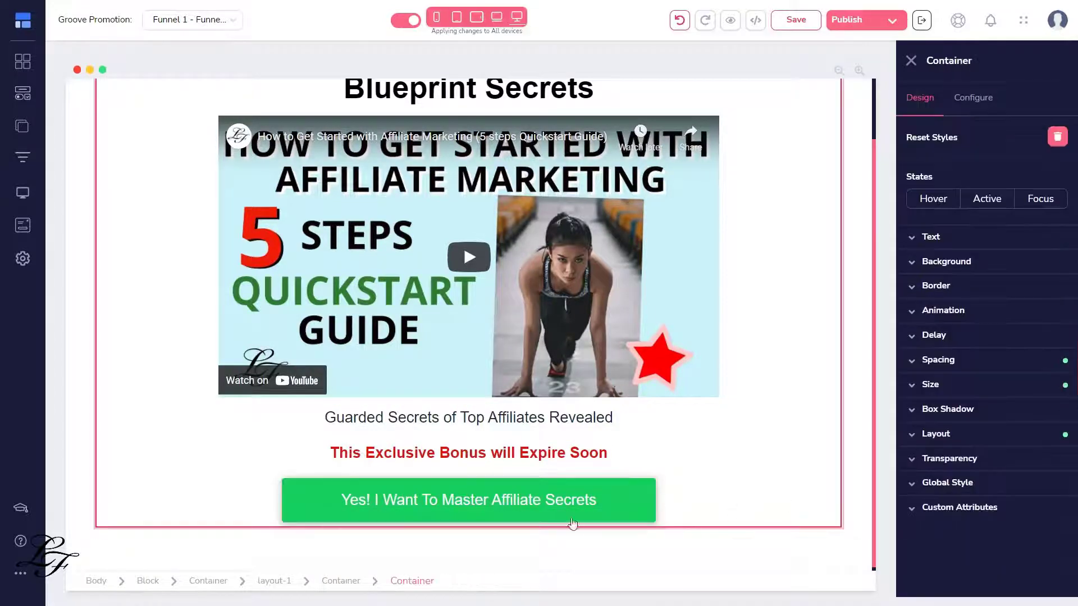
left_click(808, 22)
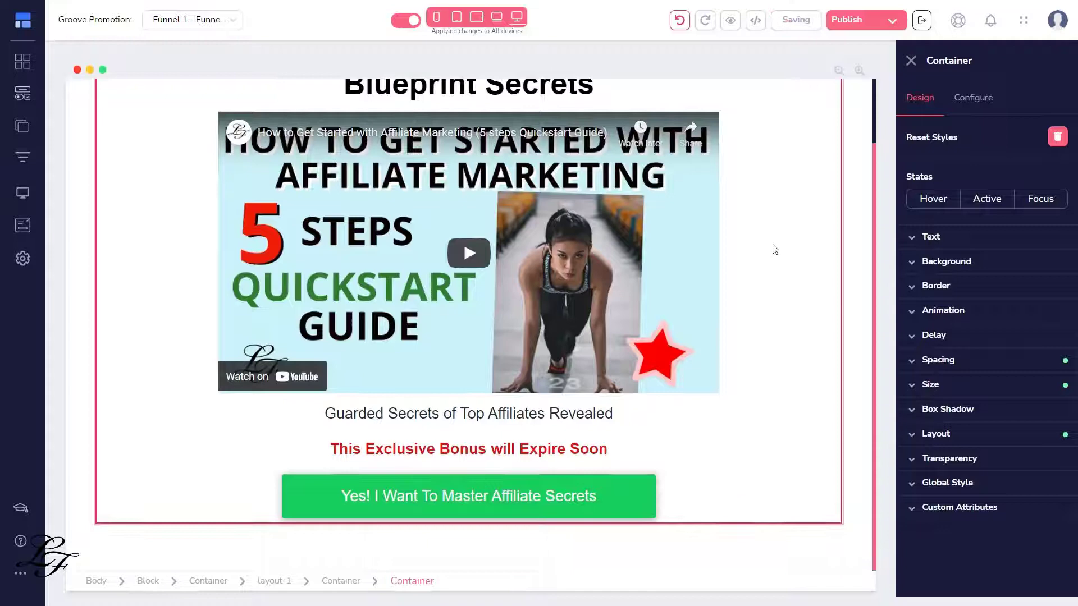
key("F11")
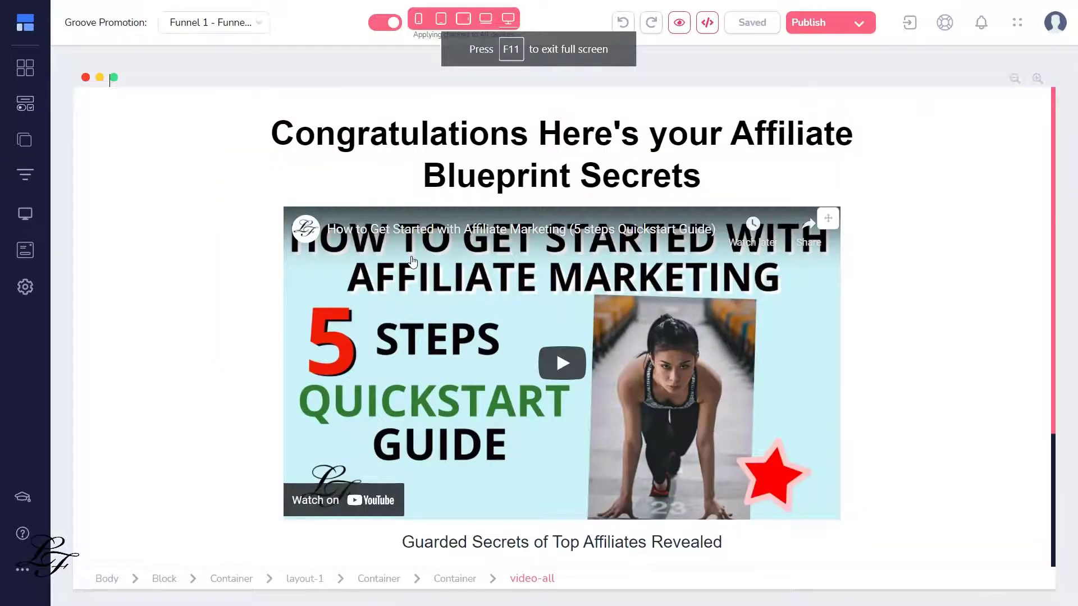
Step: Copy the Groove.cm link from the Groove Partner Program's affiliate Links list
left_click(1055, 22)
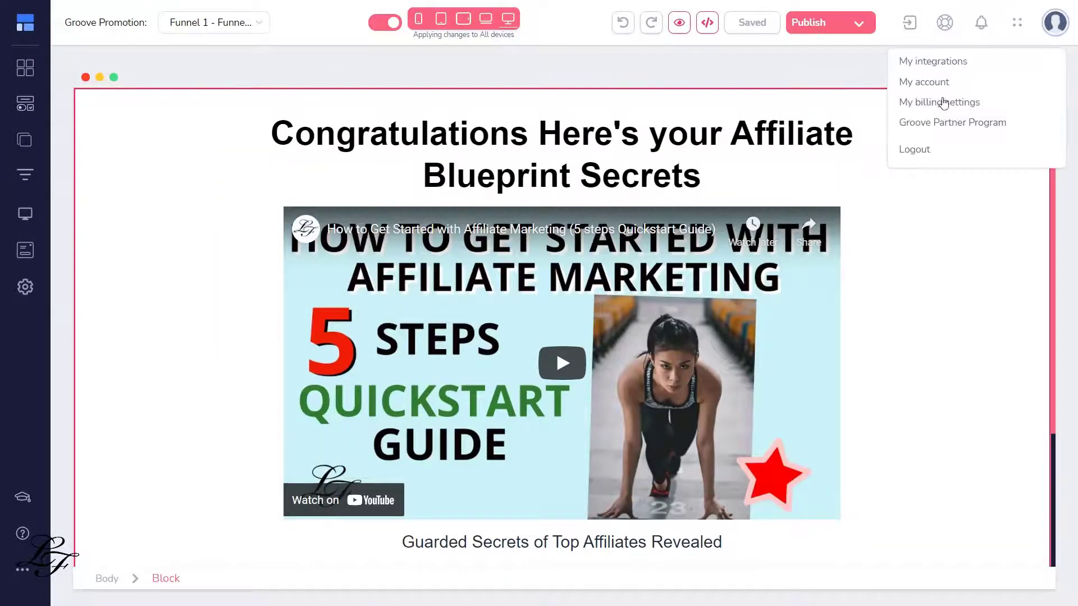
left_click(934, 121)
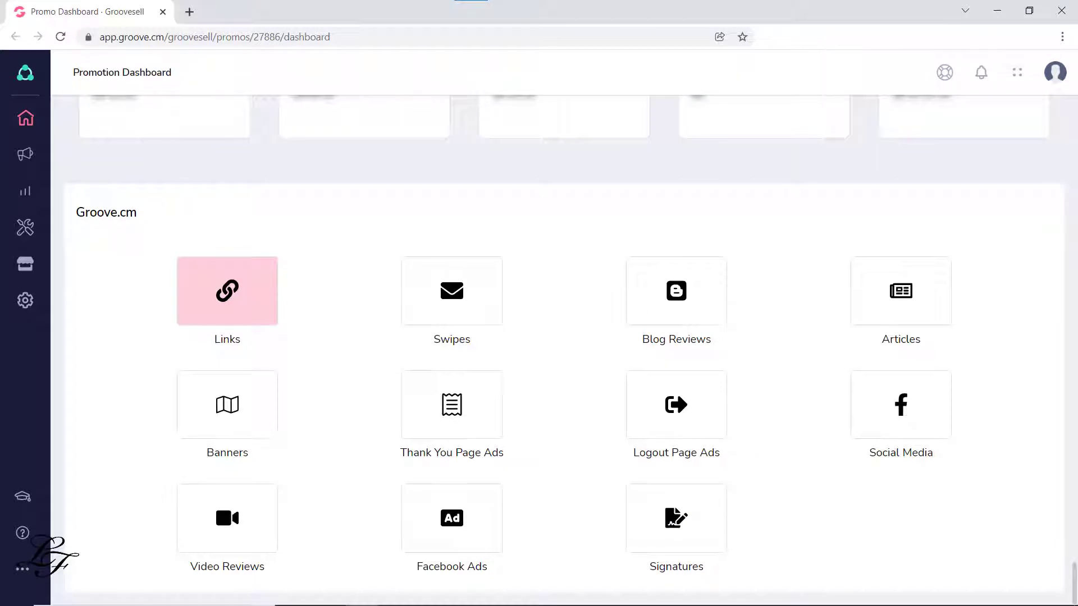
left_click(227, 290)
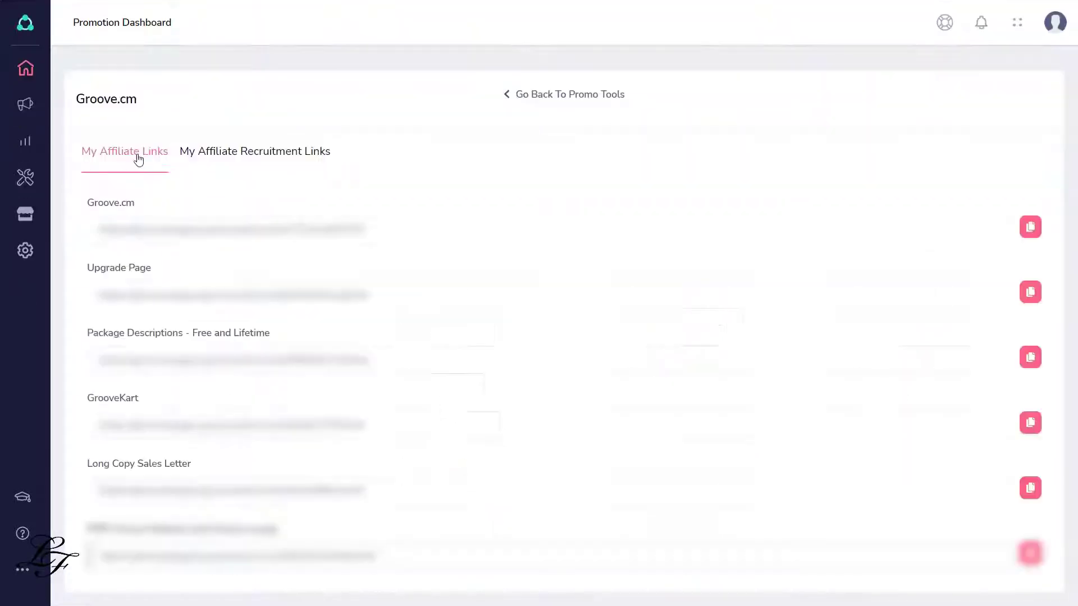
left_click(1031, 228)
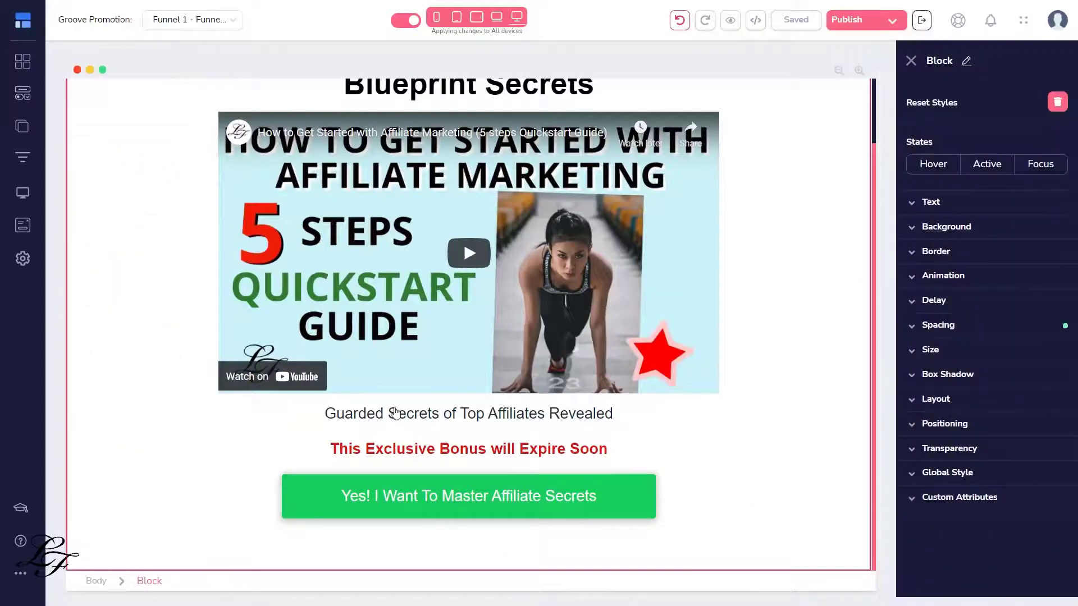
Step: Link the green button to the pasted affiliate URL, opening in a new tab
left_click(436, 498)
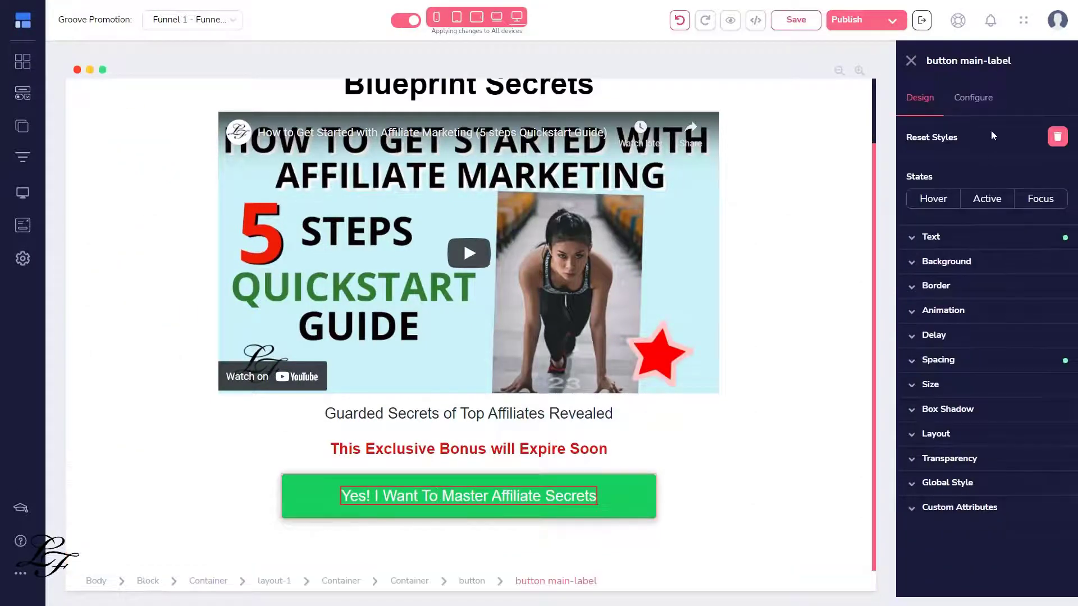
left_click(988, 101)
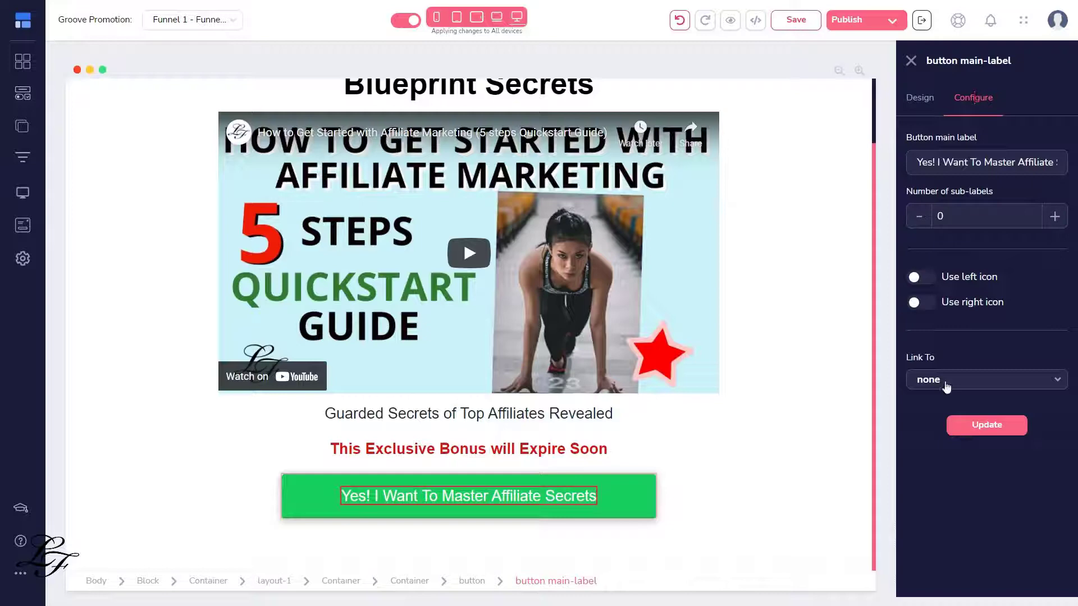
left_click(950, 380)
left_click(947, 504)
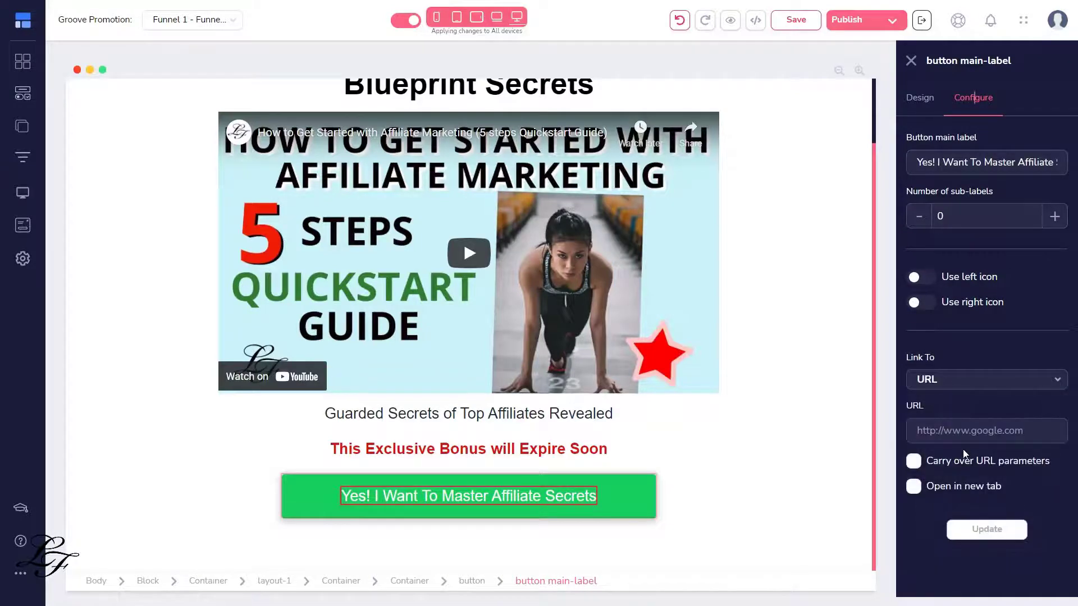
left_click(913, 486)
key("ctrl+v")
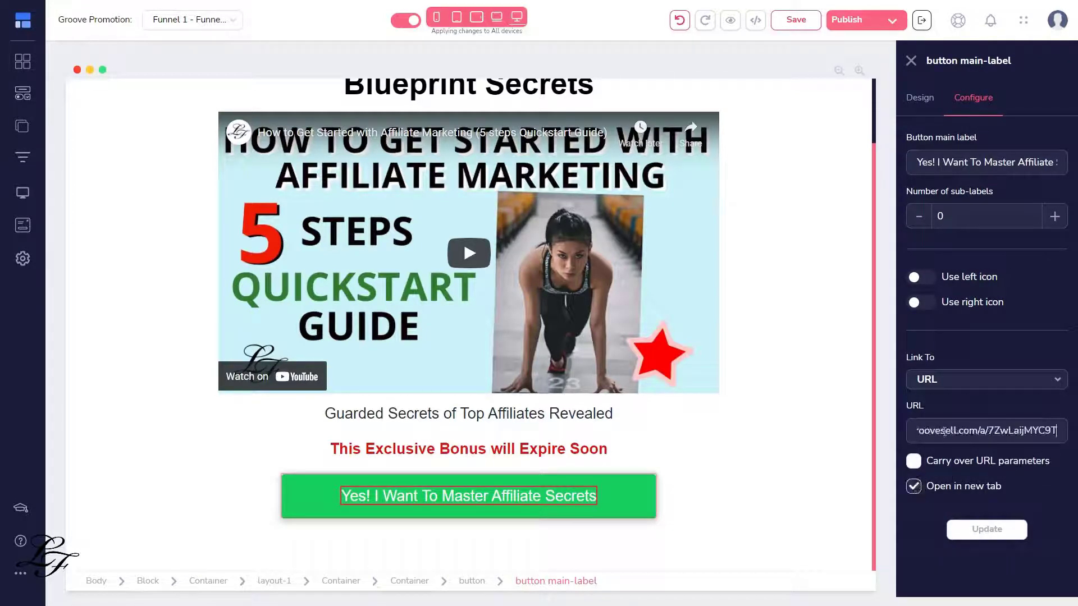
left_click(980, 531)
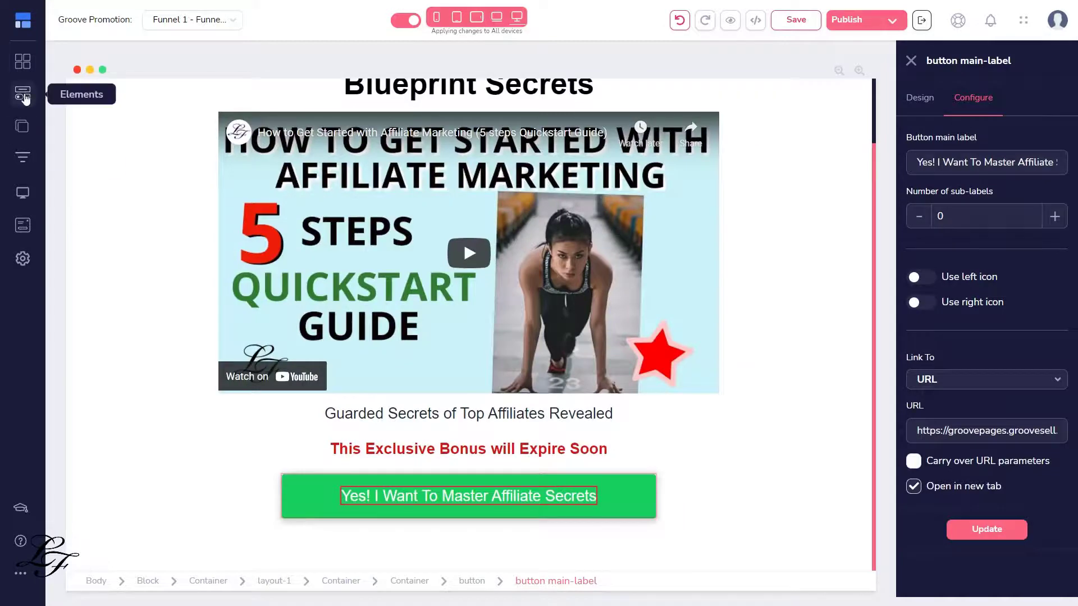
Step: Add a heading reading 'Let's Get Started' near the green button
left_click(22, 92)
left_click_drag(191, 402, 652, 456)
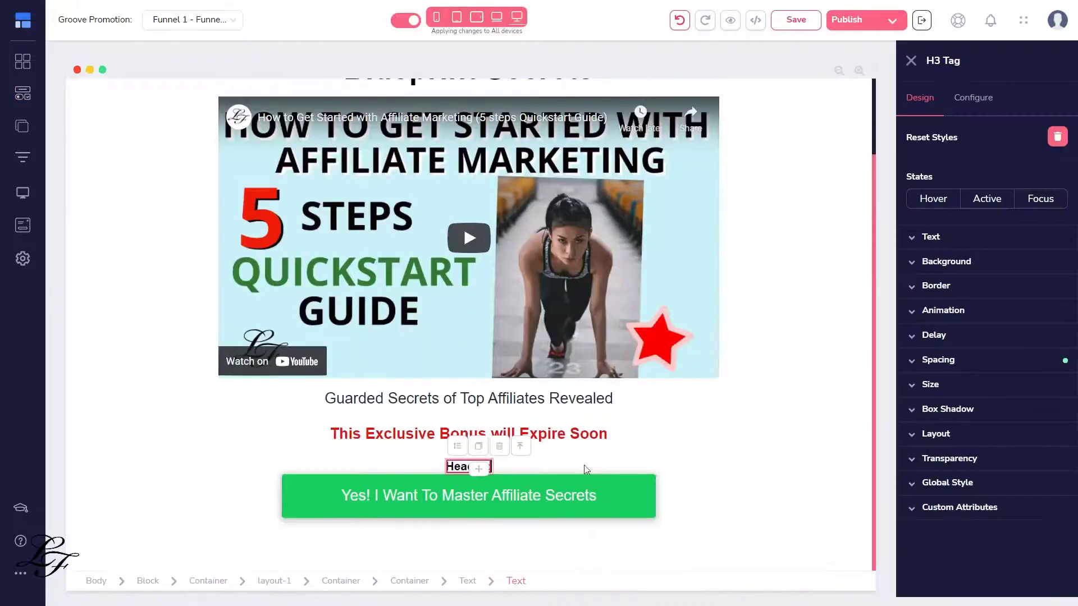
double_click(462, 465)
type("Let's Get Started")
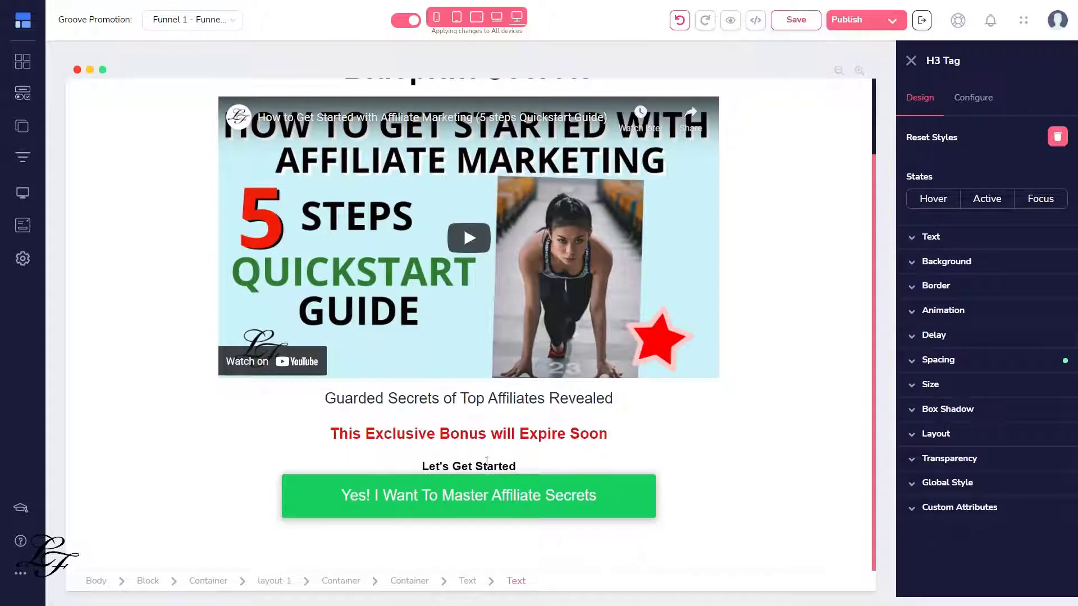
Step: Move the Let's Get Started heading below the green button and save the page
left_click(561, 495)
left_click(460, 490)
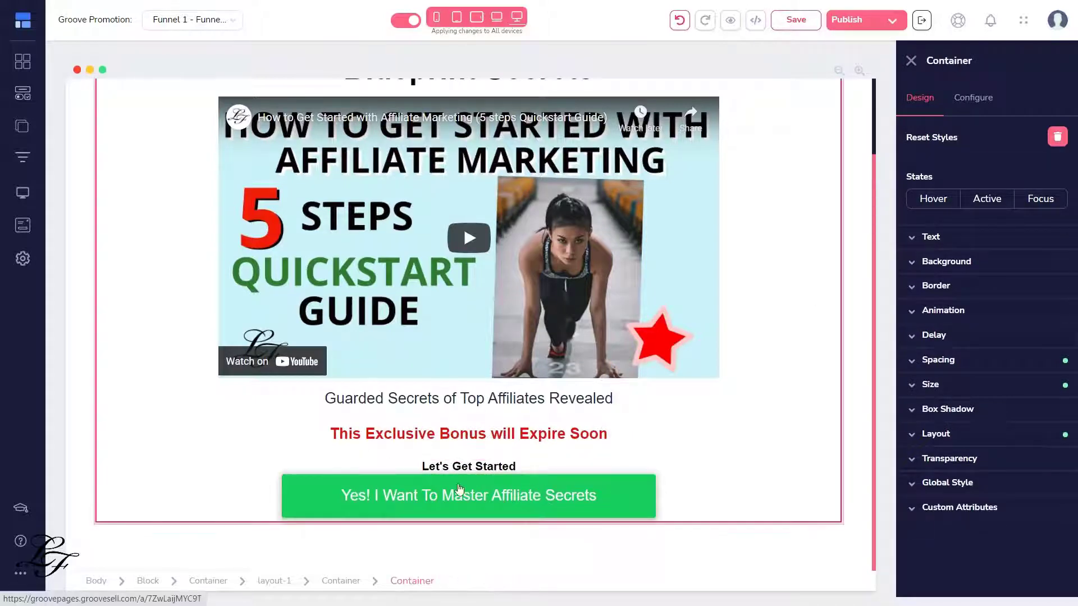
left_click(492, 464)
left_click(497, 481)
left_click(507, 465)
left_click_drag(508, 466, 500, 508)
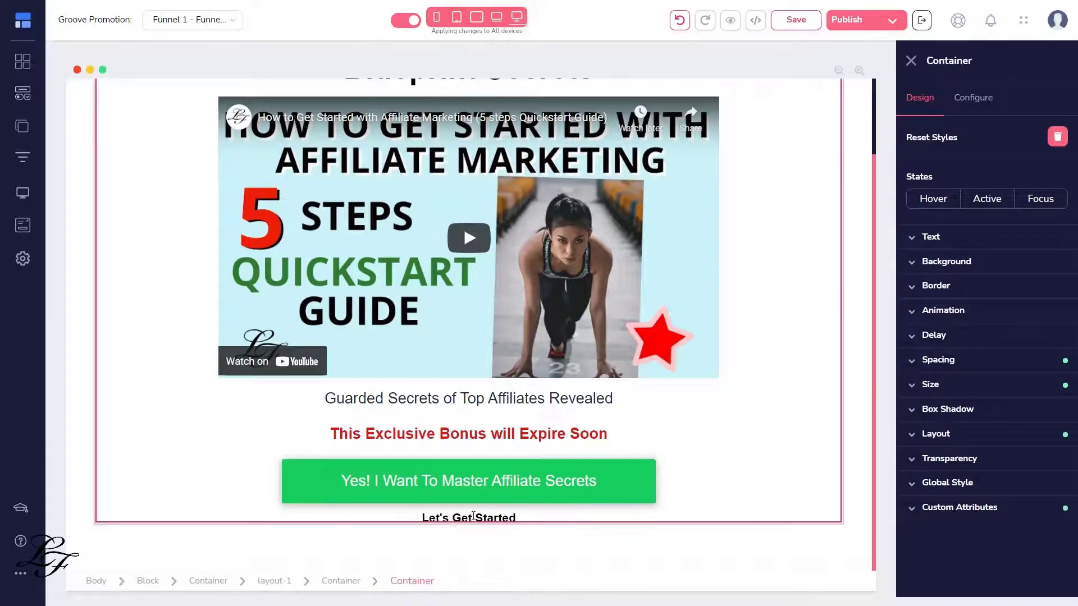
left_click(797, 23)
key("F11")
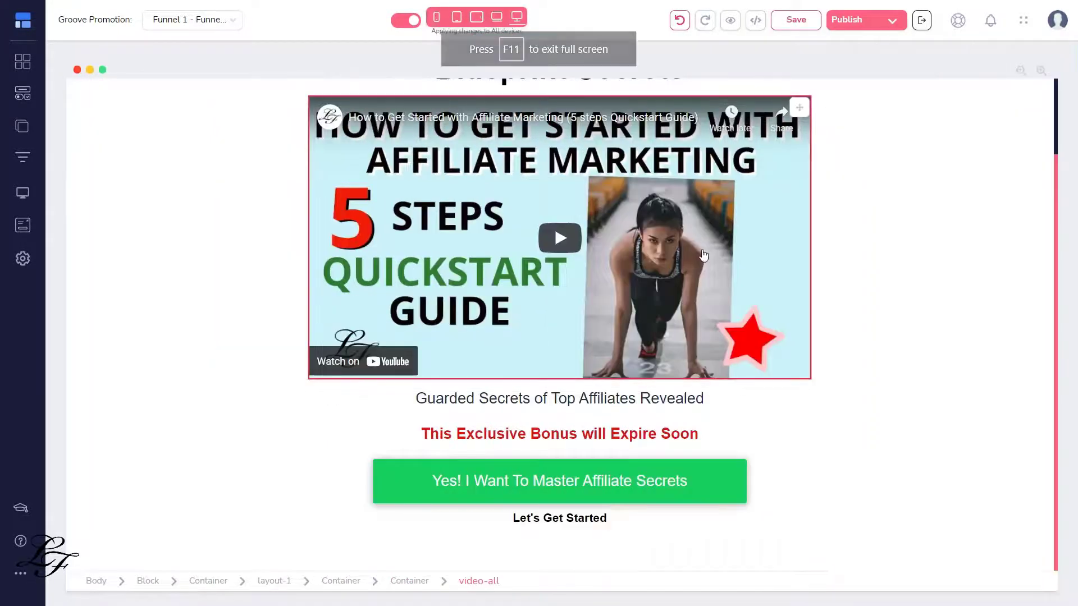
Step: In Site settings, set the LF logo image as the site favicon and save
left_click(23, 20)
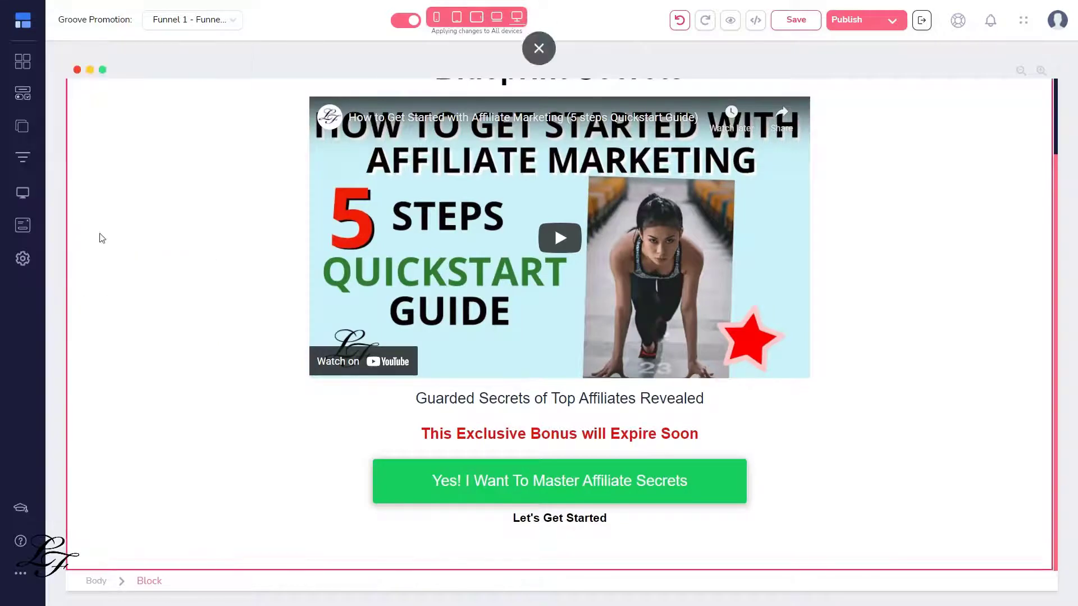
left_click(23, 260)
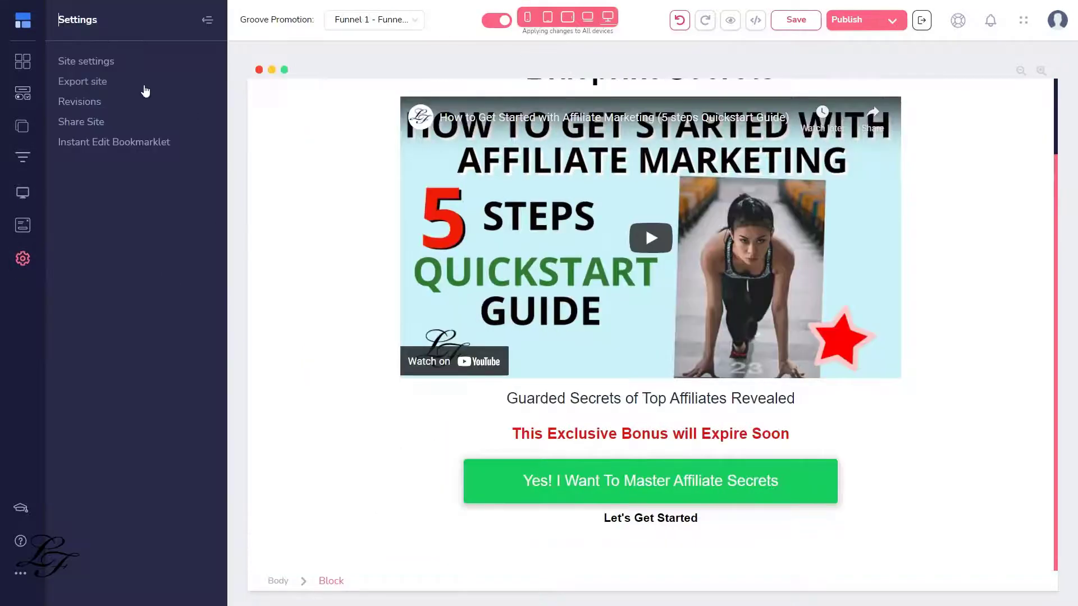
left_click(103, 63)
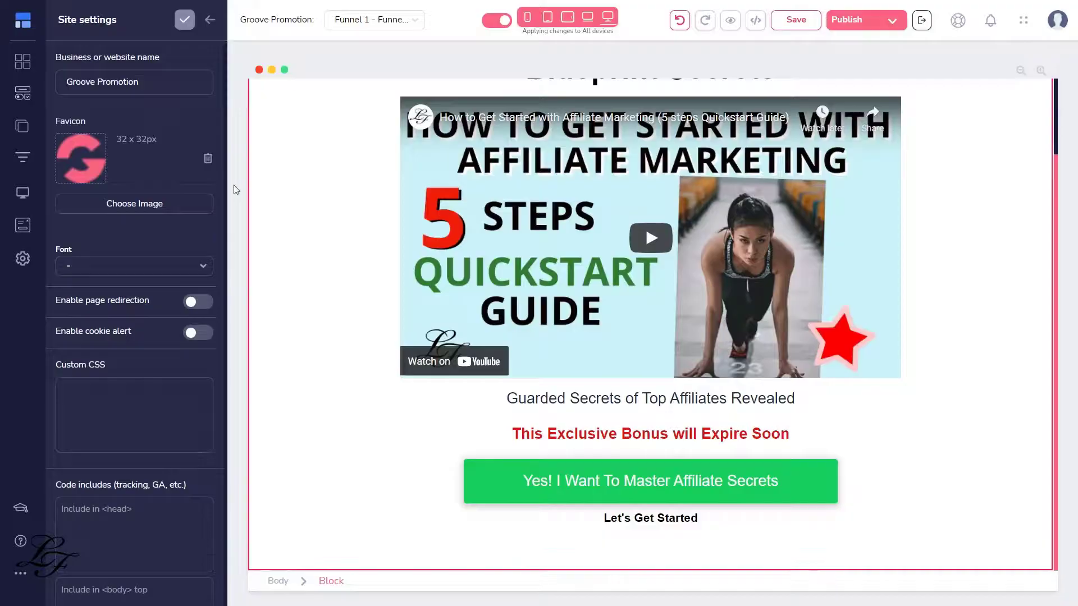
left_click(139, 203)
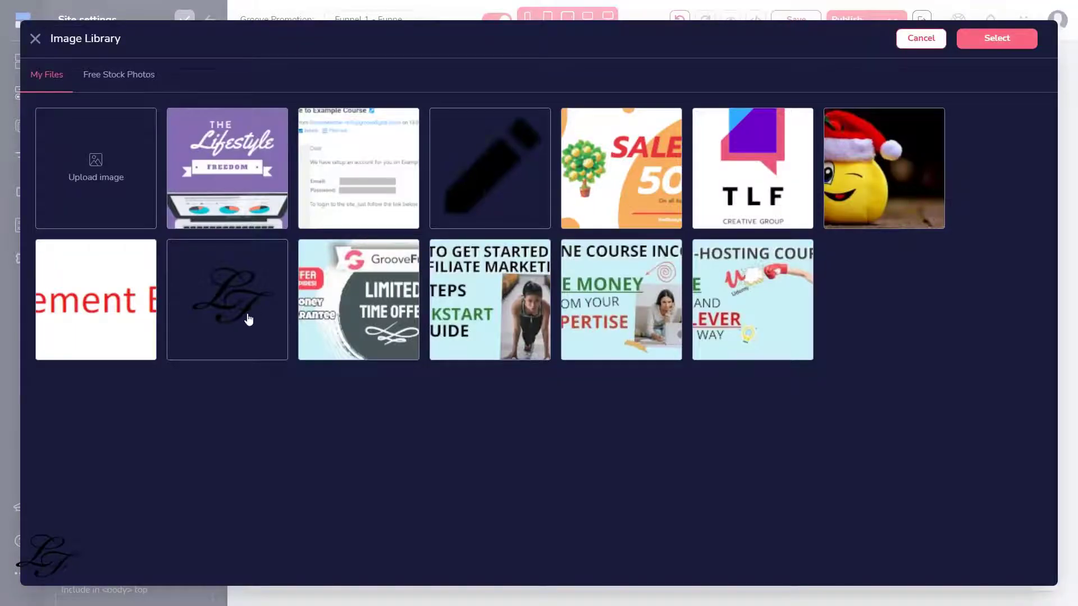
left_click(239, 337)
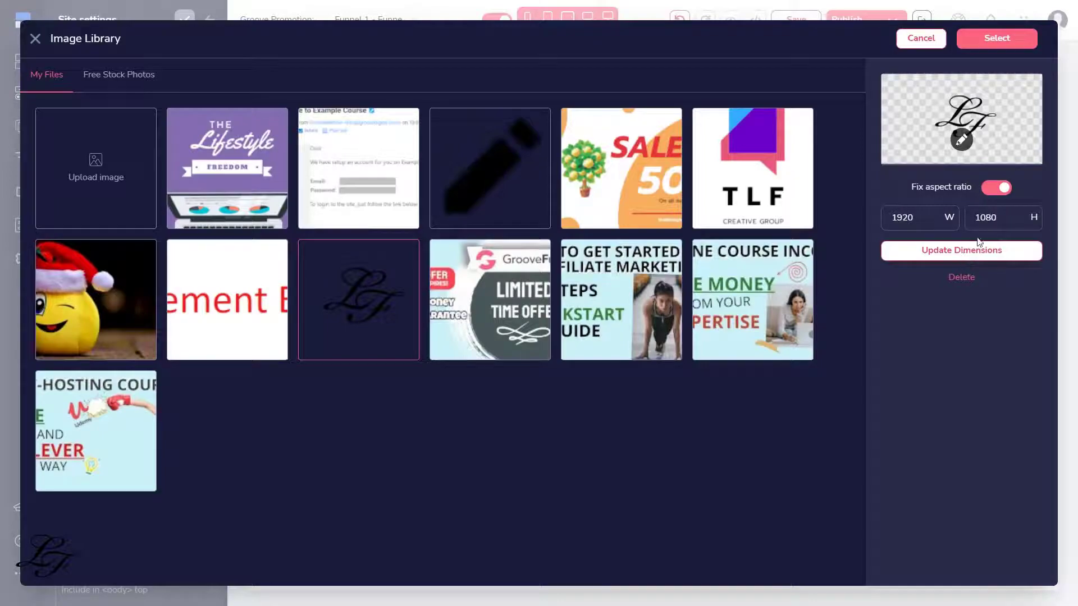
left_click(998, 41)
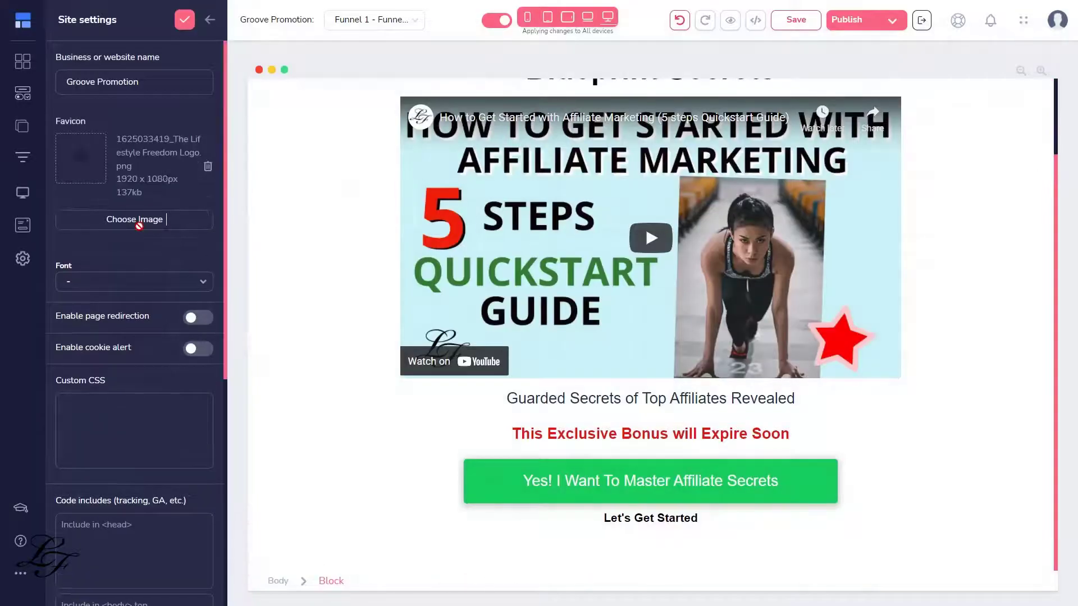
left_click(187, 26)
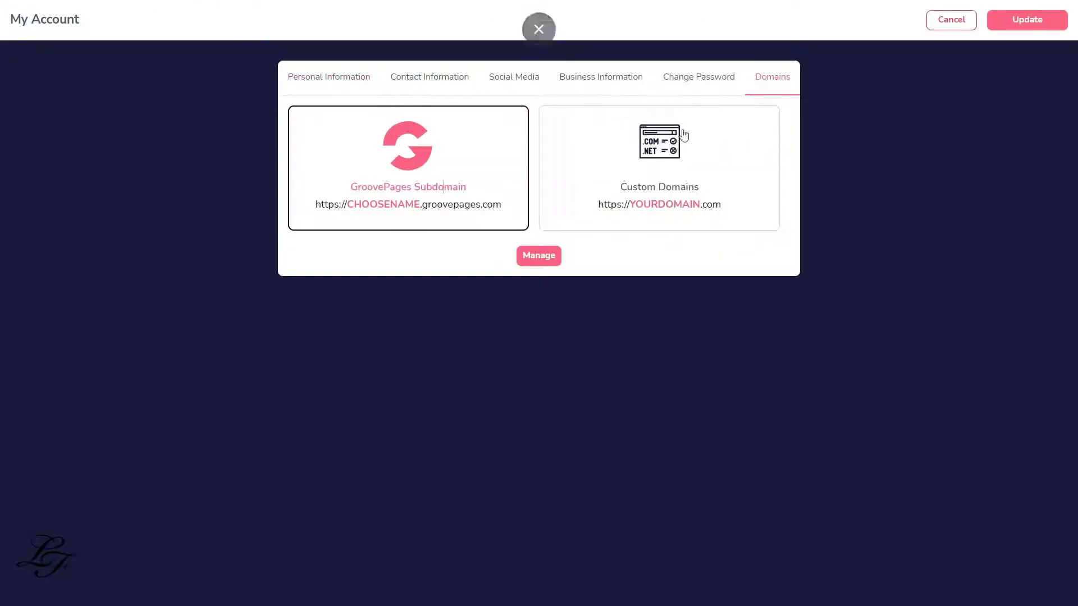
Step: Add salestraffic.io as a new custom domain using the recommended Full Domain setup
left_click(652, 210)
left_click(551, 258)
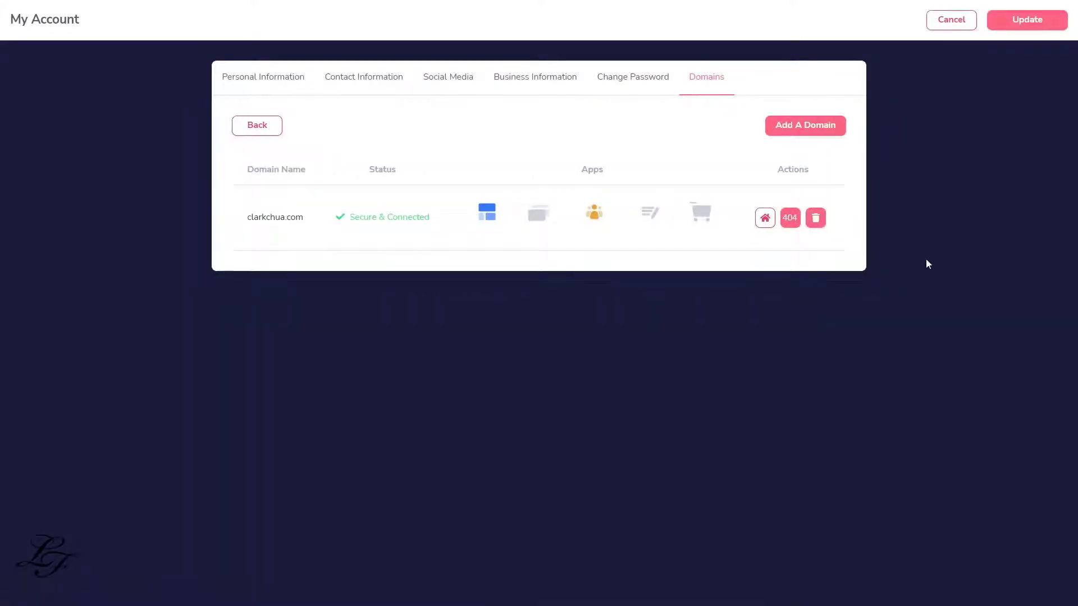
left_click(808, 124)
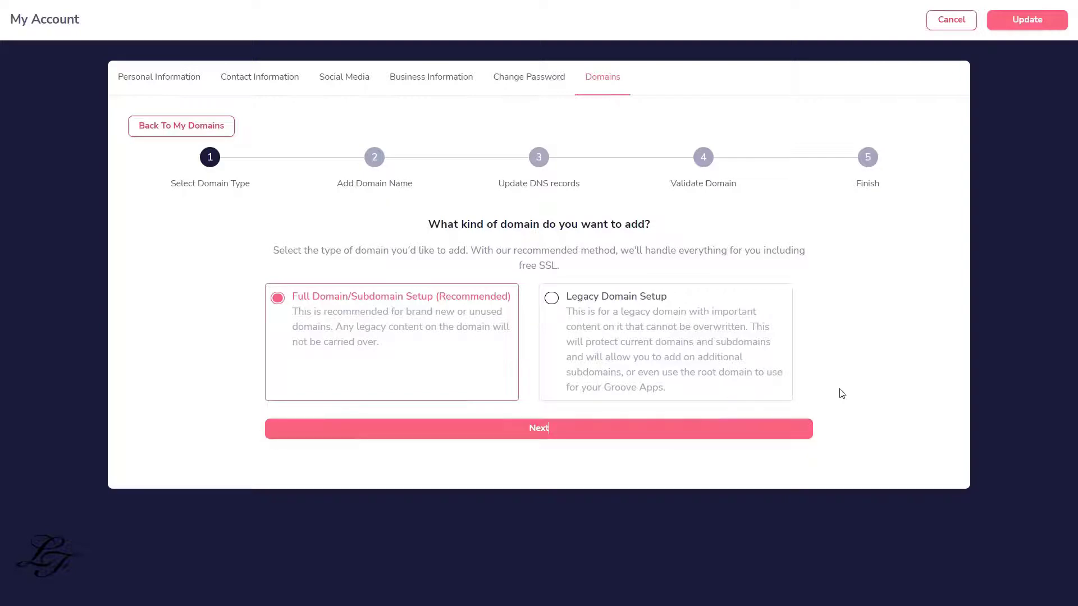
left_click(582, 435)
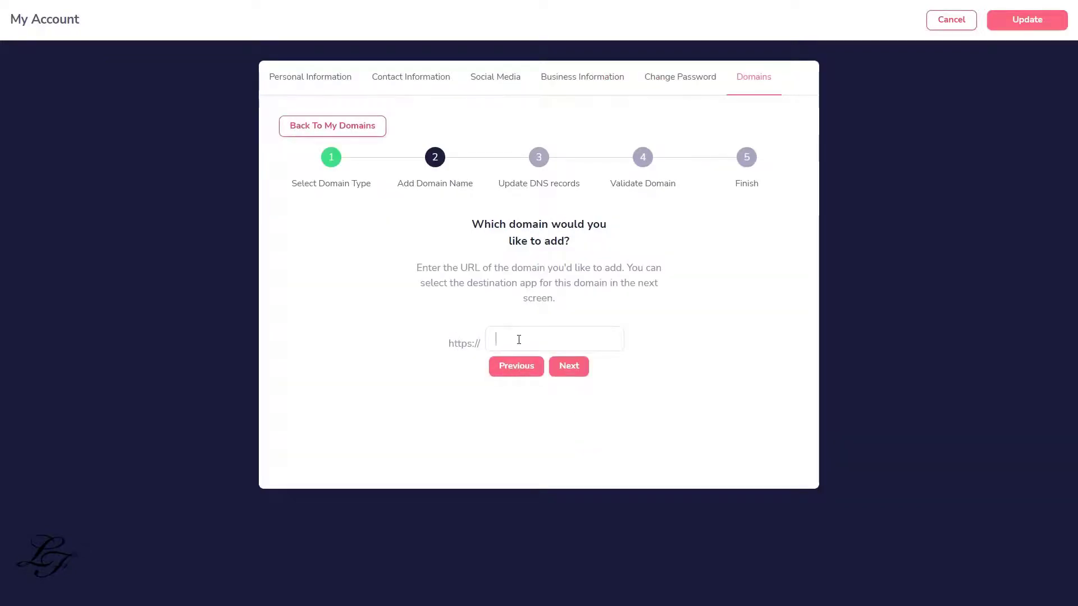
type("salestra")
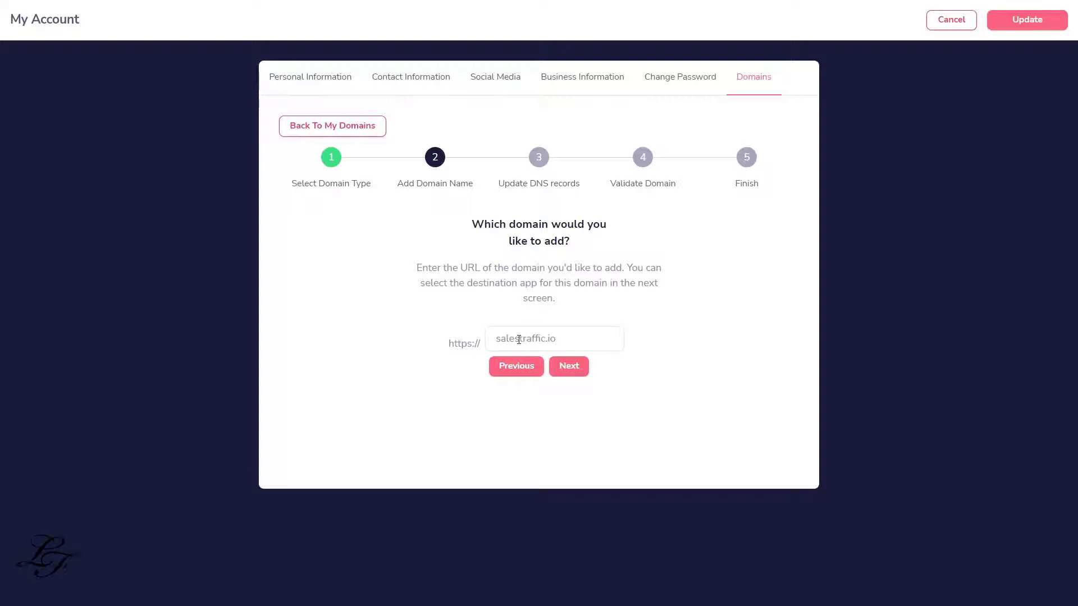
type("ffic.io")
left_click(564, 369)
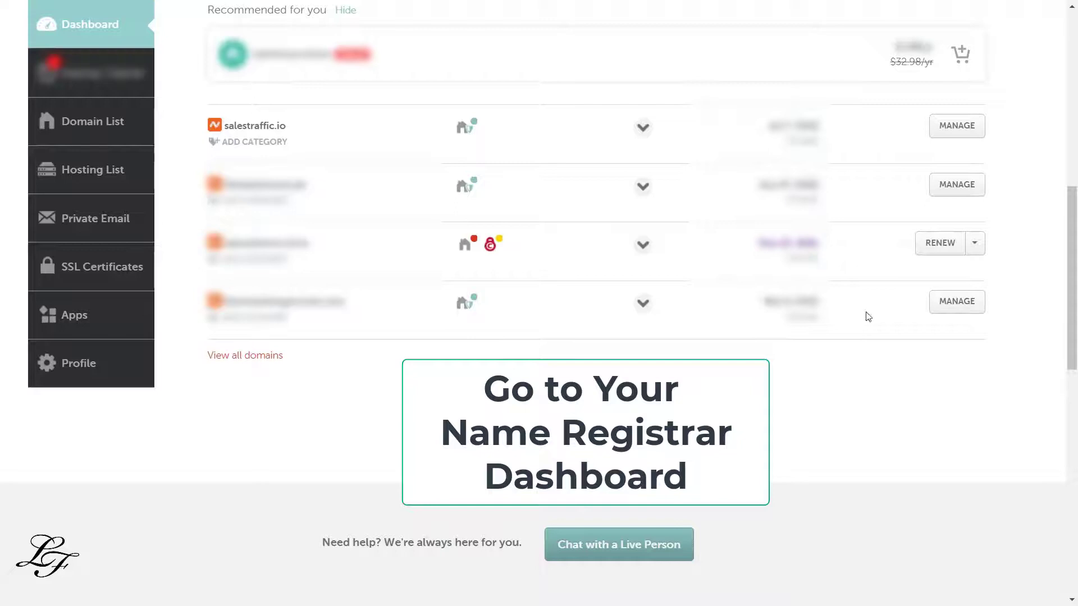
Step: On Namecheap's salestraffic.io management page, switch the Nameservers setting to Custom DNS
left_click(948, 126)
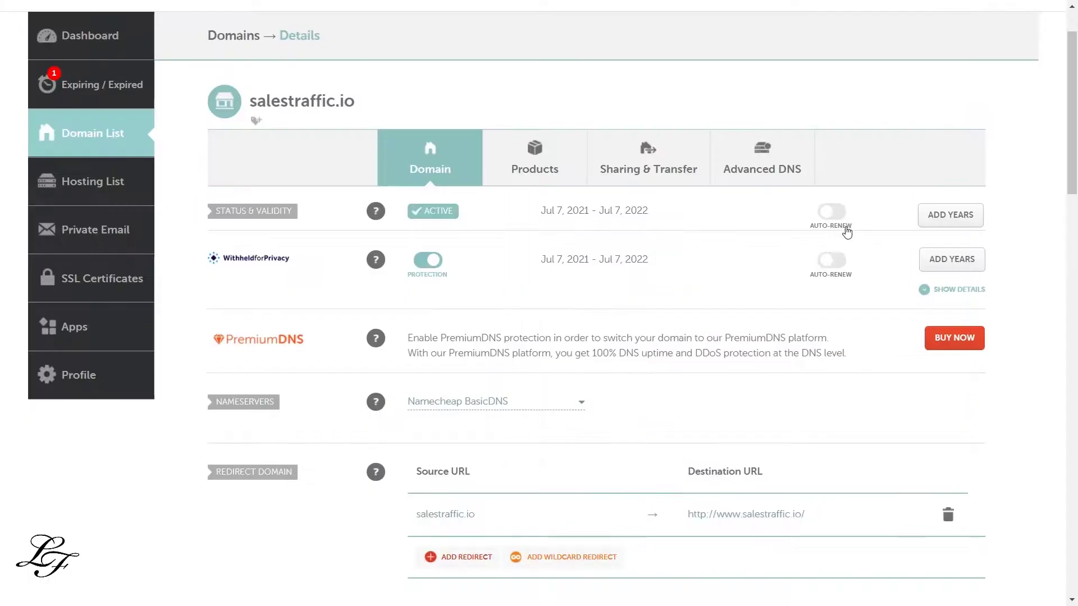
scroll(847, 231, "down", 1)
scroll(848, 231, "down", 1)
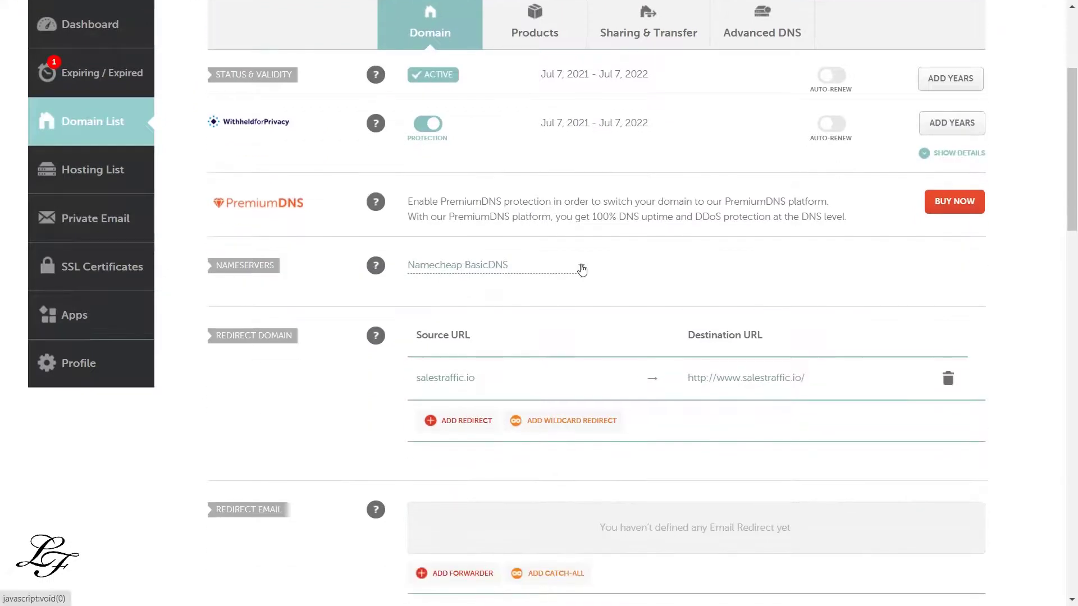
scroll(582, 270, "down", 2)
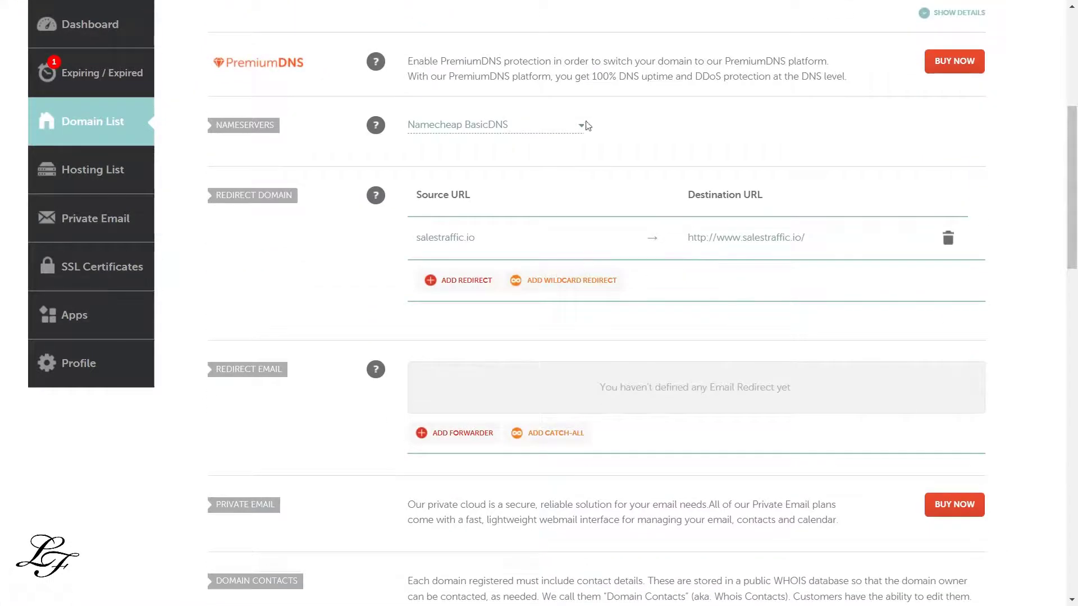
left_click(582, 130)
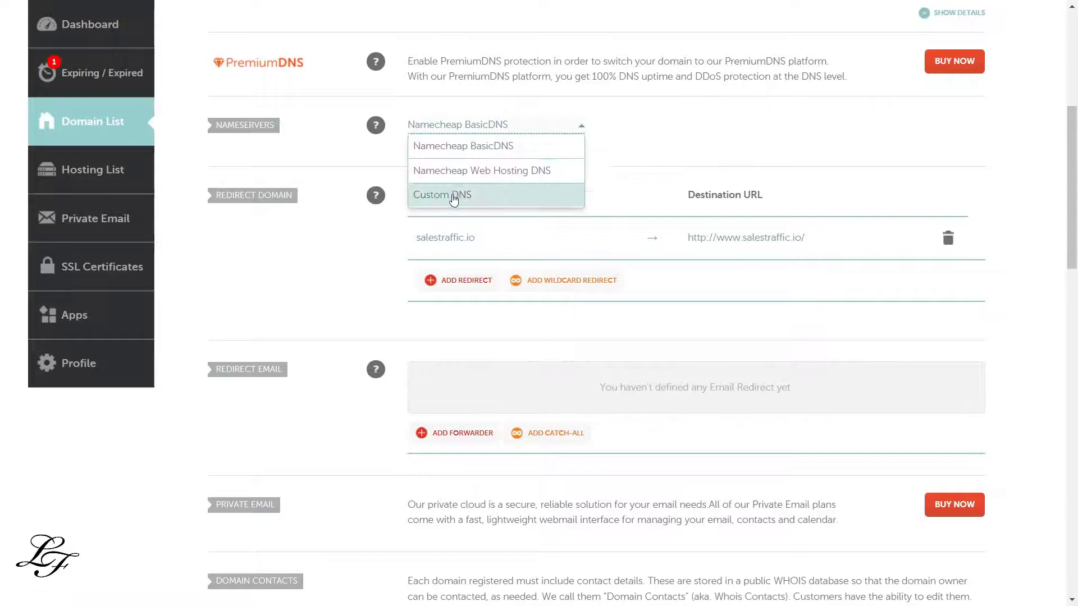
left_click(455, 193)
left_click(457, 180)
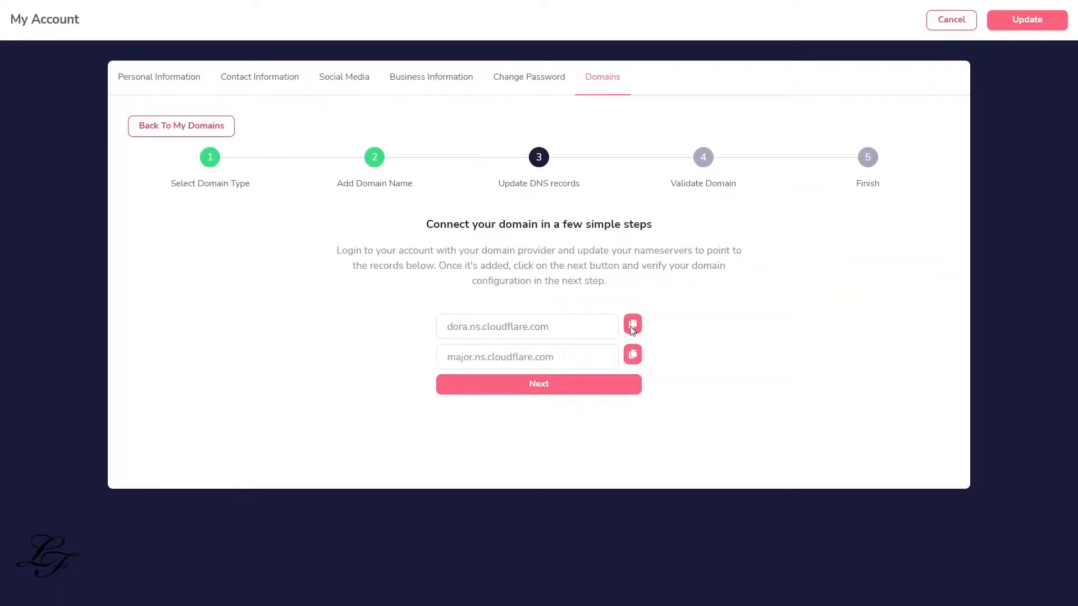
Step: Paste dora.ns.cloudflare.com and major.ns.cloudflare.com as the nameservers and save them
left_click(633, 324)
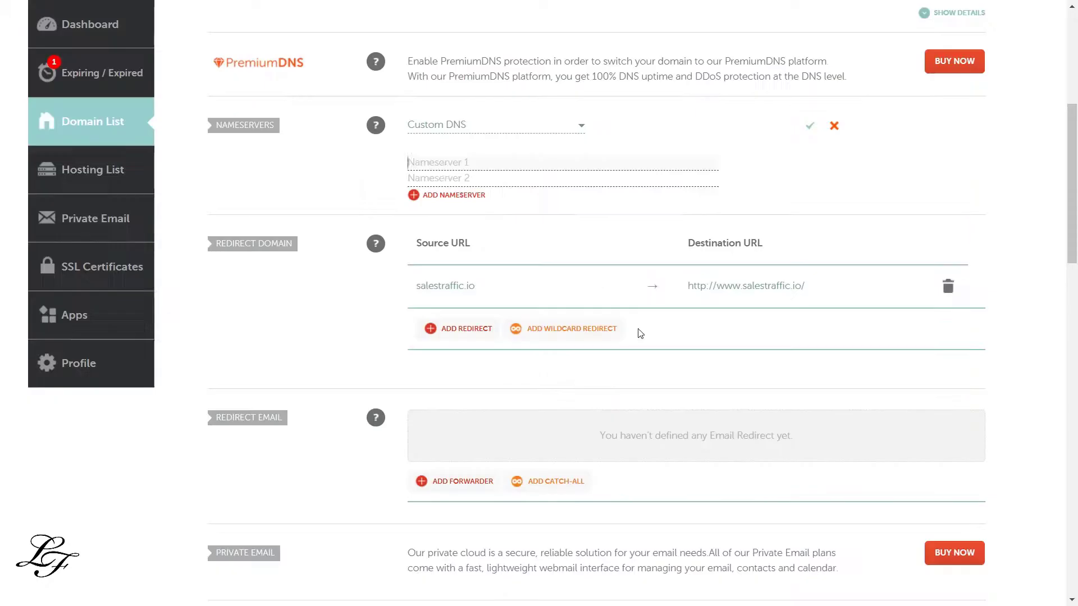
left_click(446, 163)
key("ctrl+v")
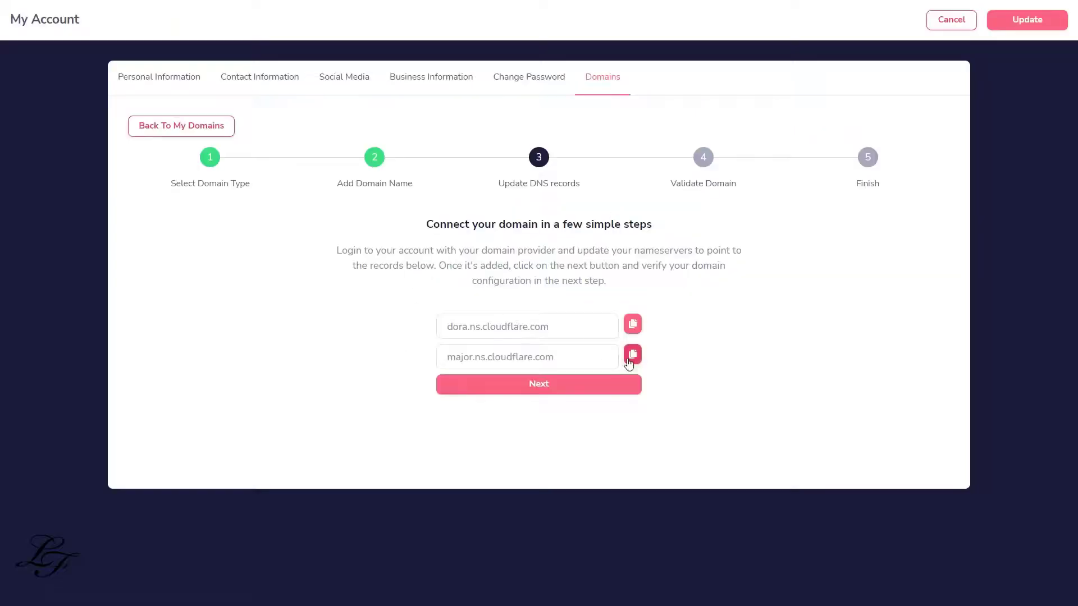
left_click(633, 354)
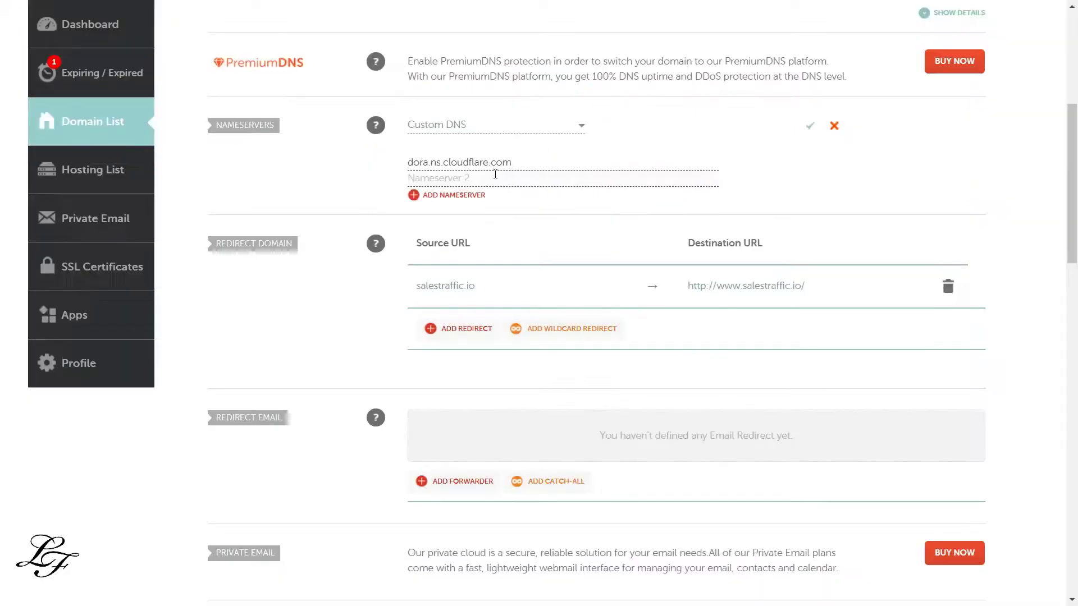
key("ctrl+v")
left_click(808, 134)
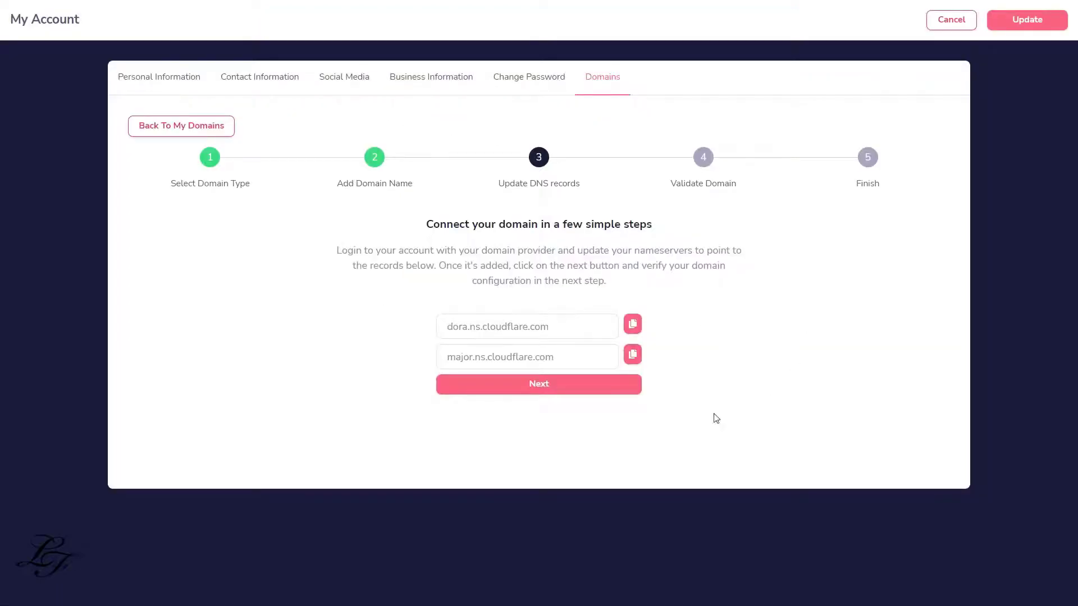
Step: Validate salestraffic.io's DNS records in the domain wizard and complete the process
left_click(531, 387)
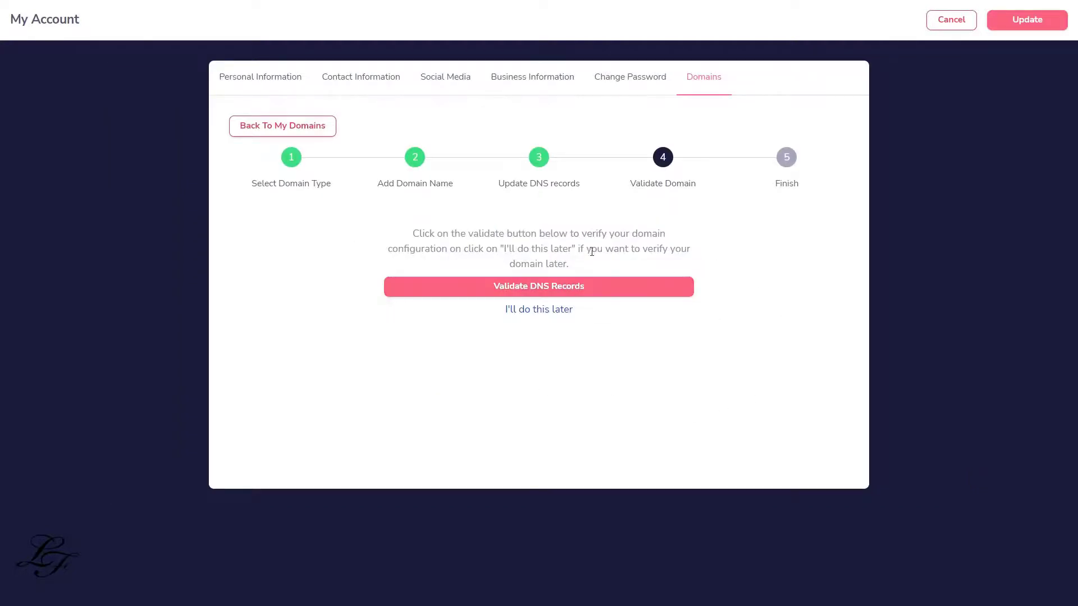
left_click(581, 286)
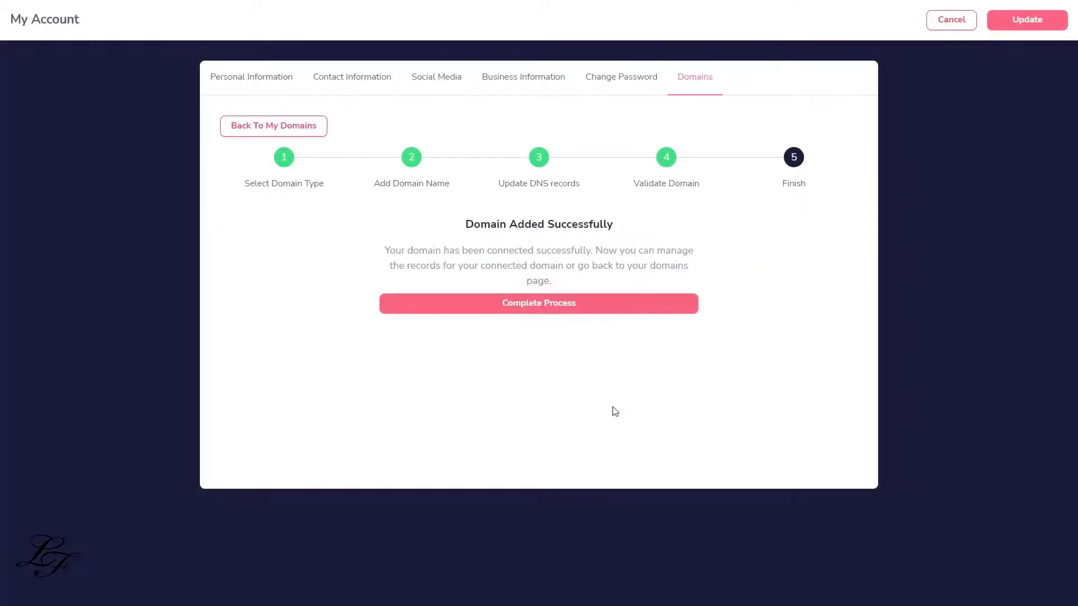
left_click(616, 314)
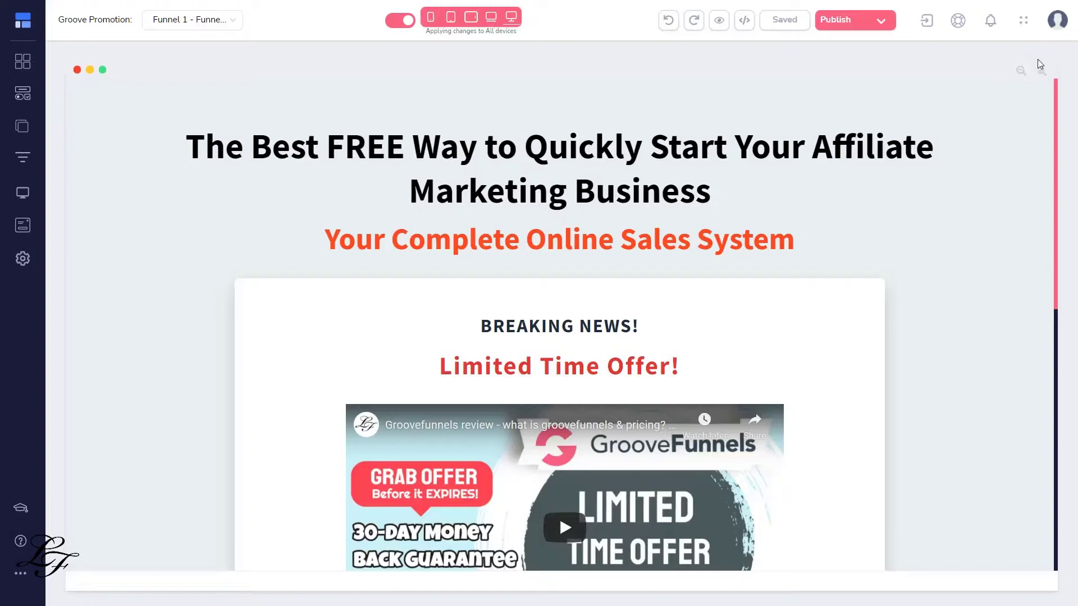
Step: In My Account > Domains > Custom Domains, validate salestraffic.io's DNS records
left_click(1058, 20)
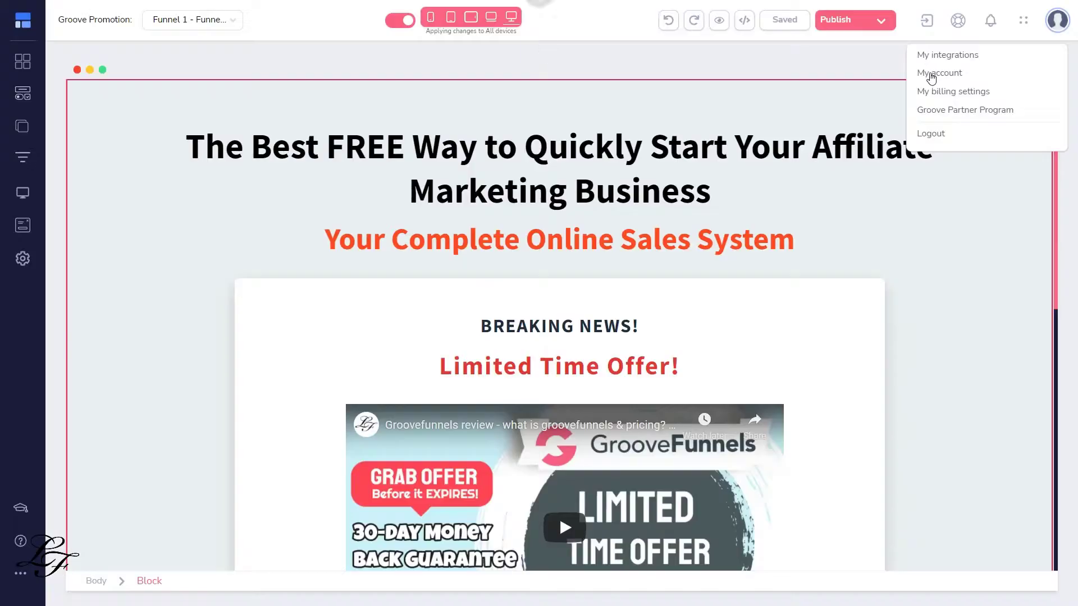
left_click(927, 75)
left_click(651, 185)
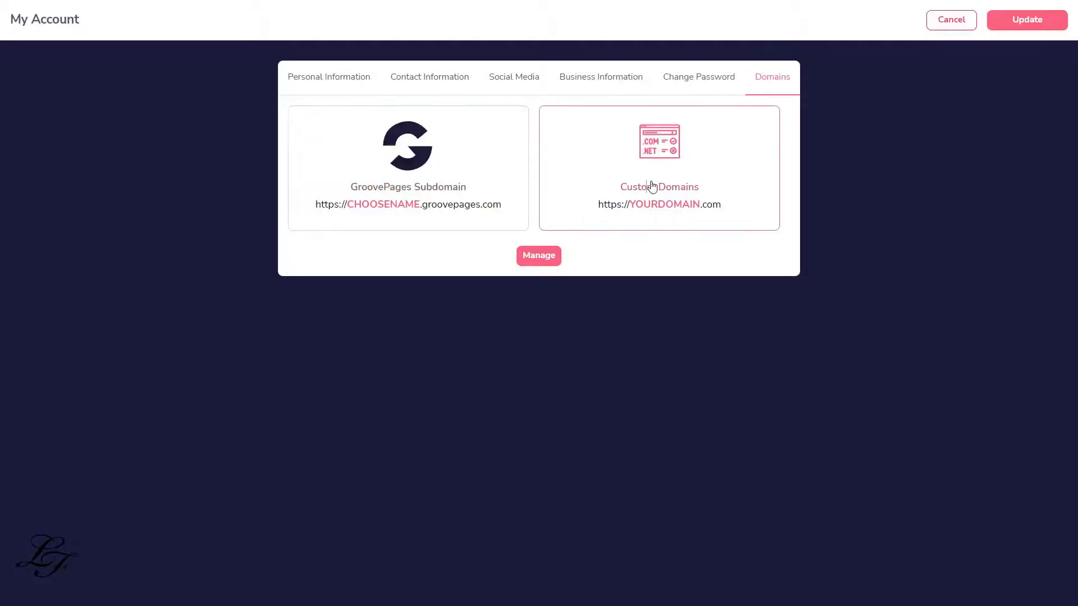
left_click(547, 258)
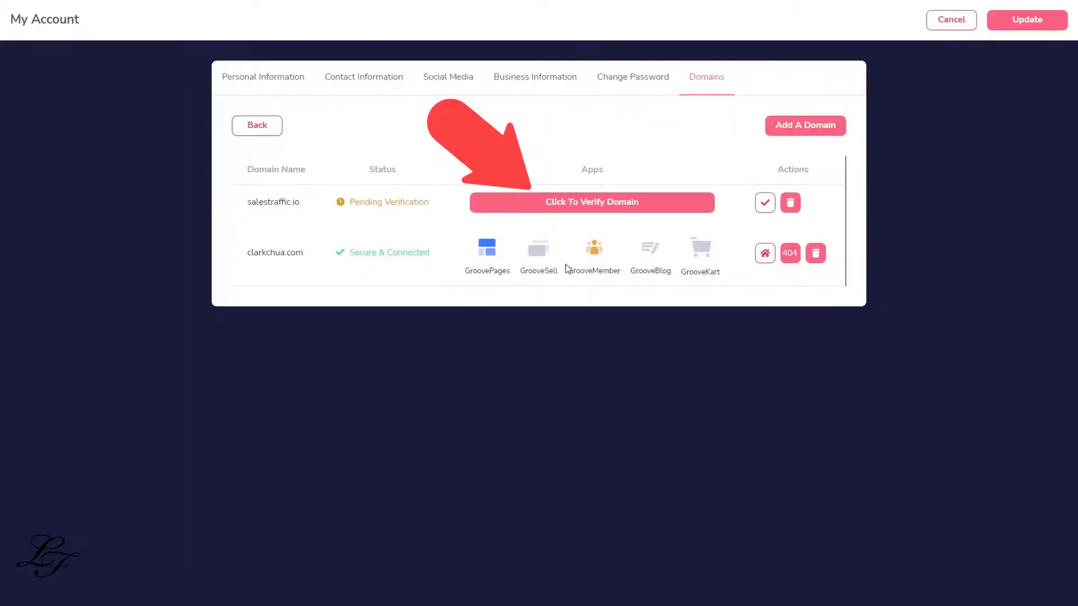
left_click(489, 207)
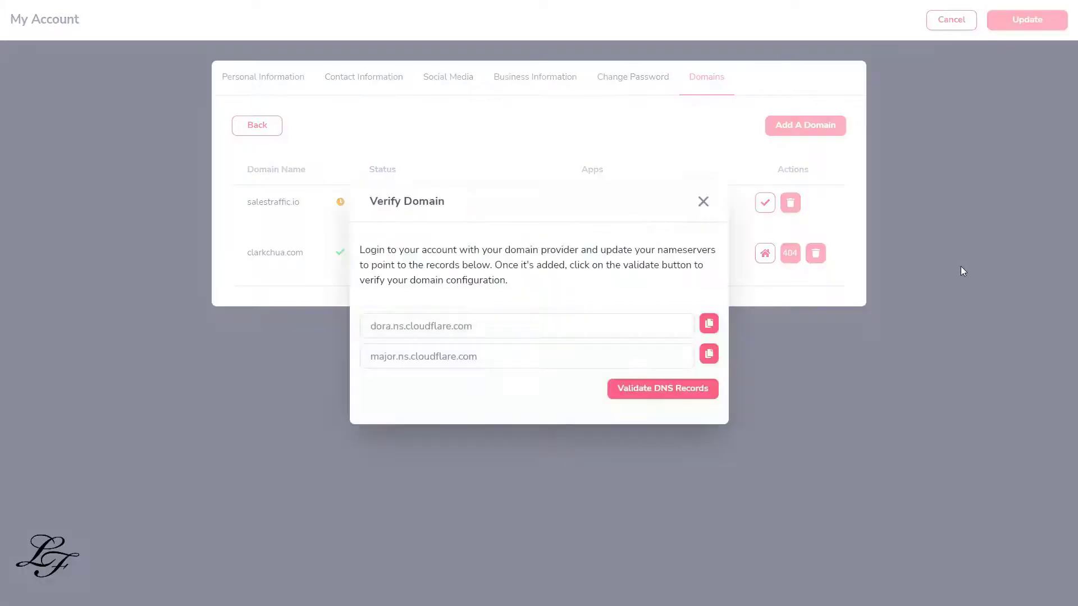
left_click(668, 393)
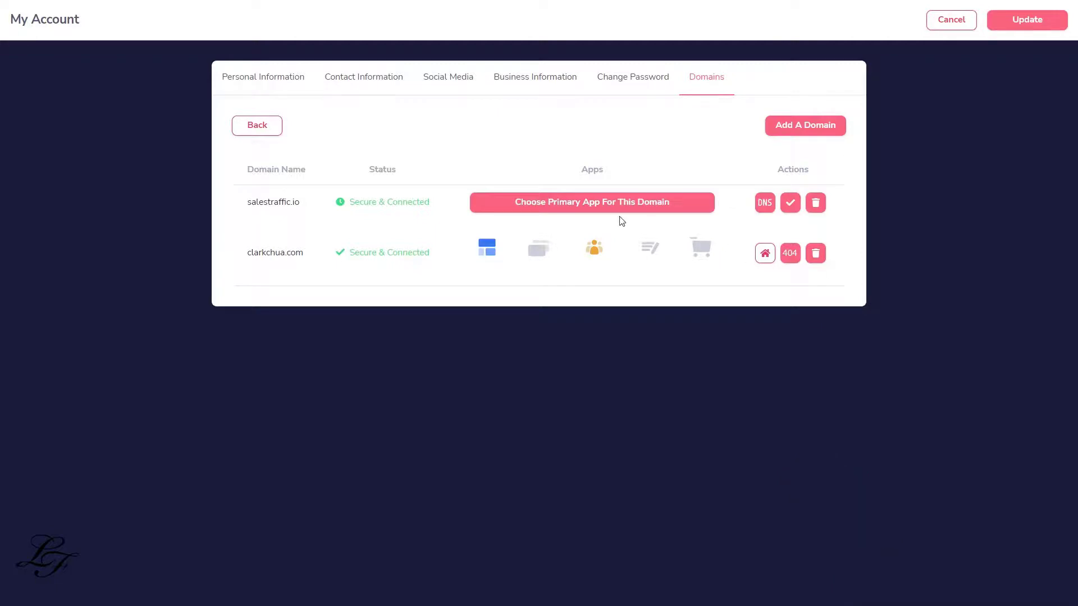
Step: Set GroovePages as salestraffic.io's primary app and return to the funnel page editor
left_click(590, 208)
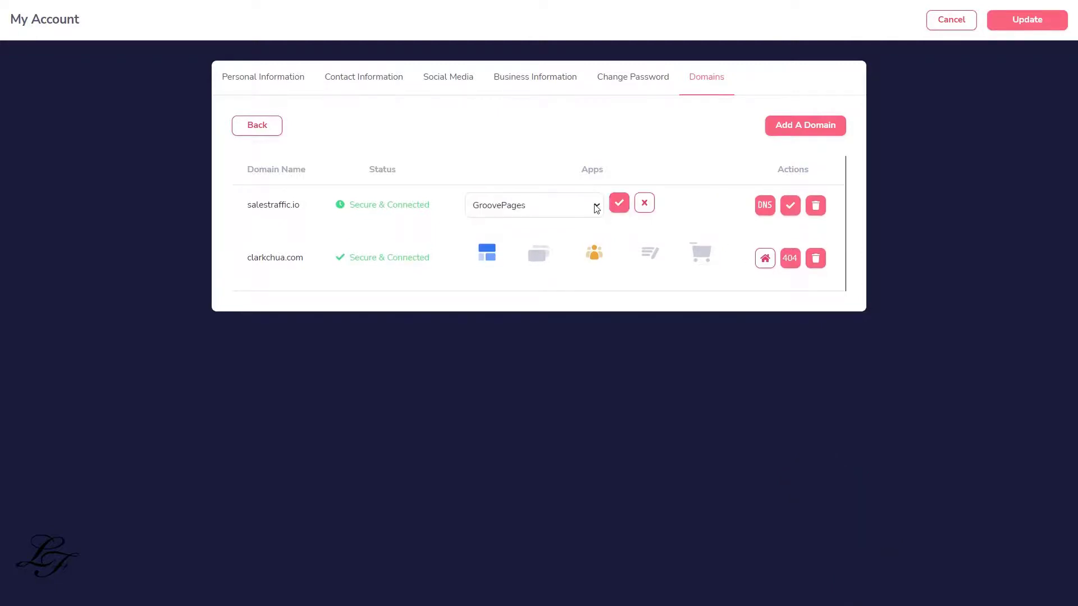
left_click(552, 208)
left_click(499, 224)
left_click(618, 202)
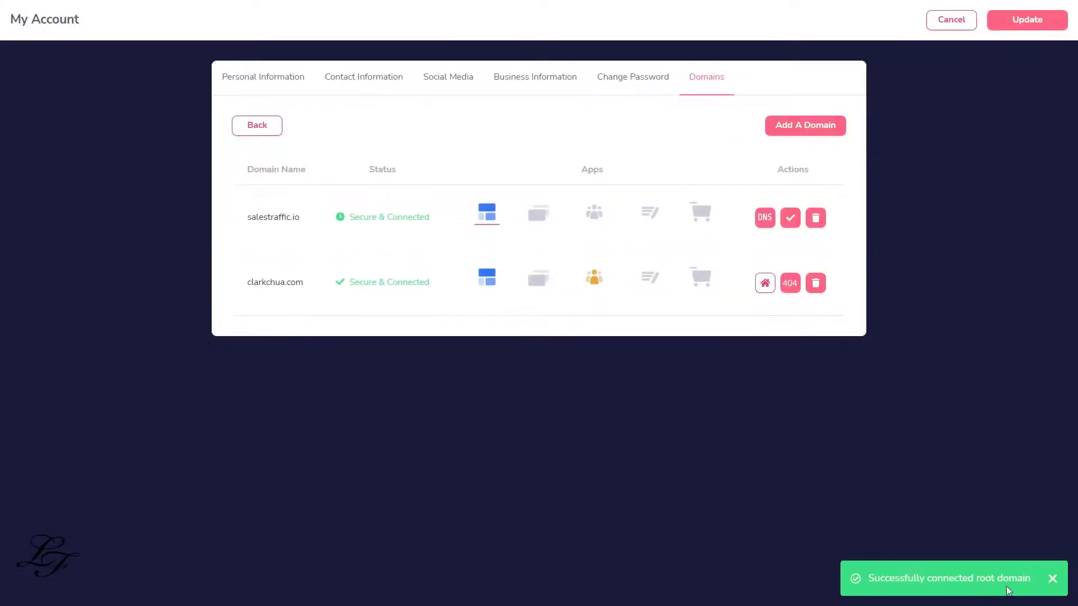
left_click(1027, 21)
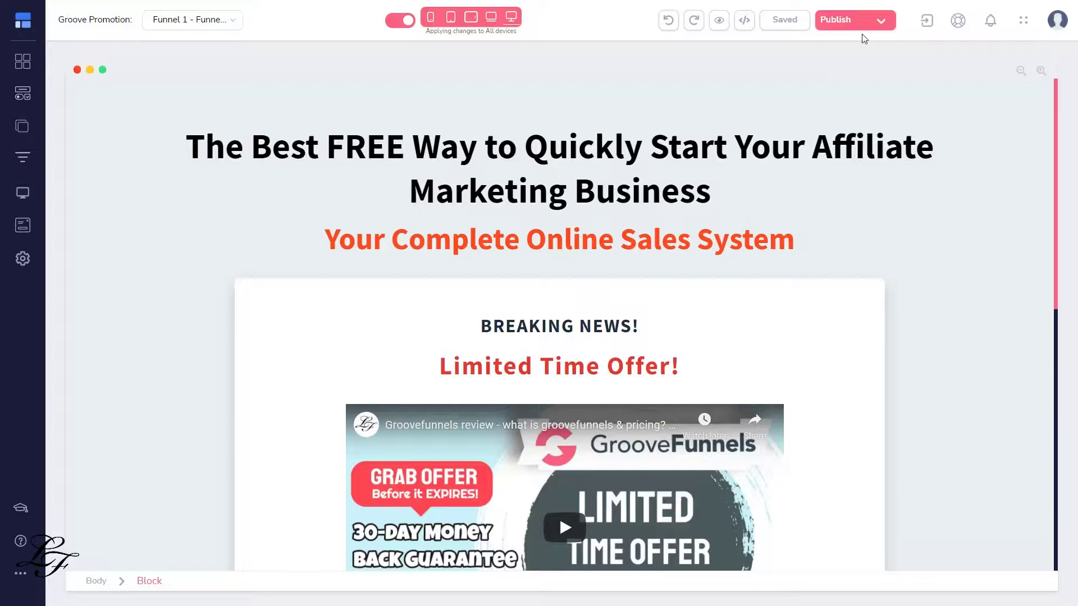
Step: Publish the site with Custom domain hosting on salestraffic.io at the Root location
left_click(845, 21)
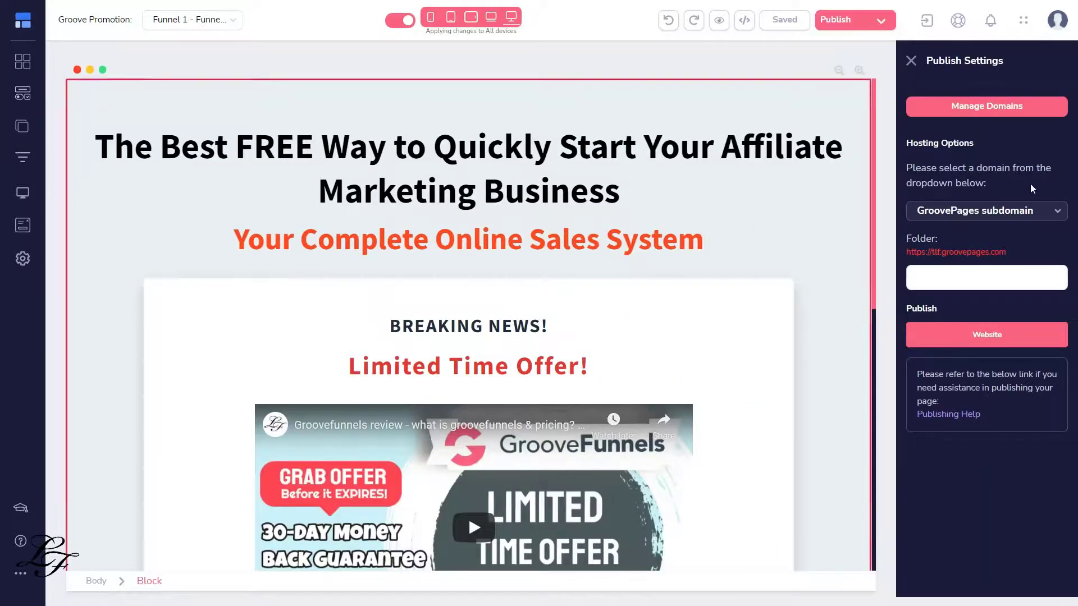
left_click(1053, 212)
left_click(1050, 258)
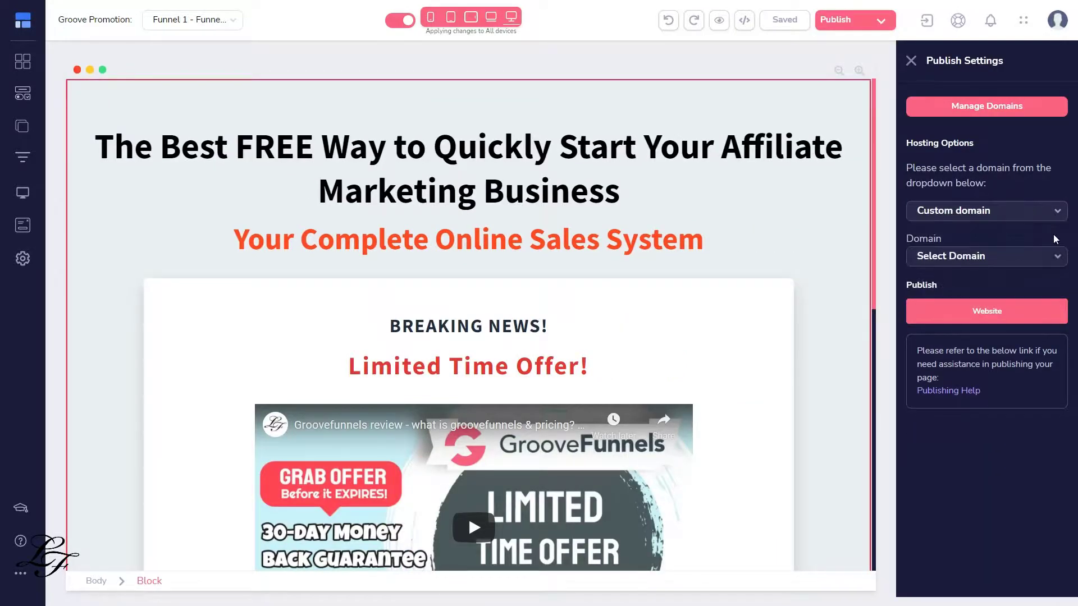
left_click(1035, 261)
left_click(961, 303)
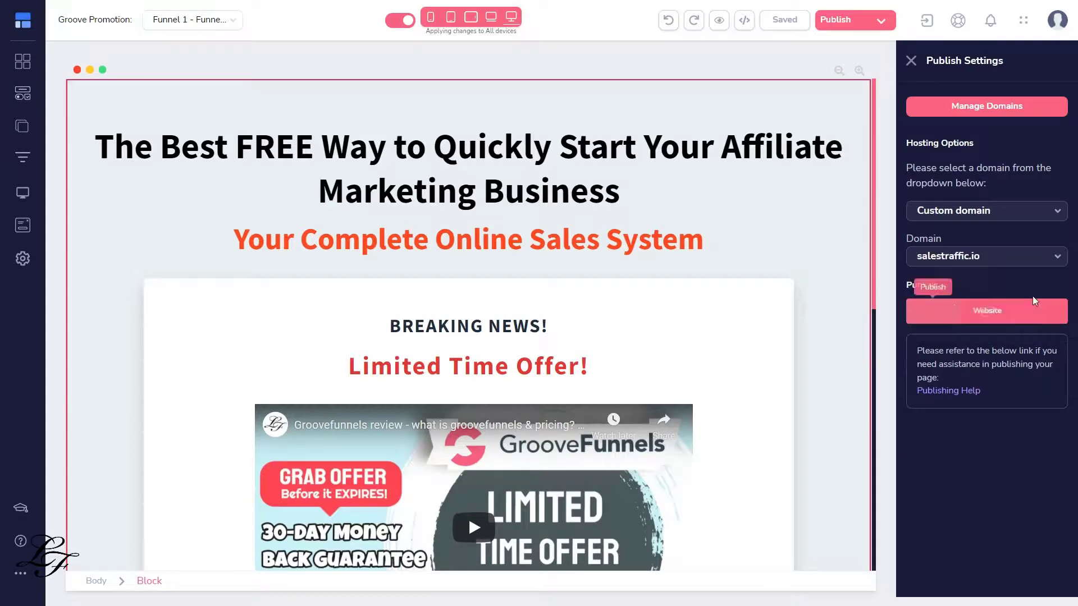
left_click(975, 298)
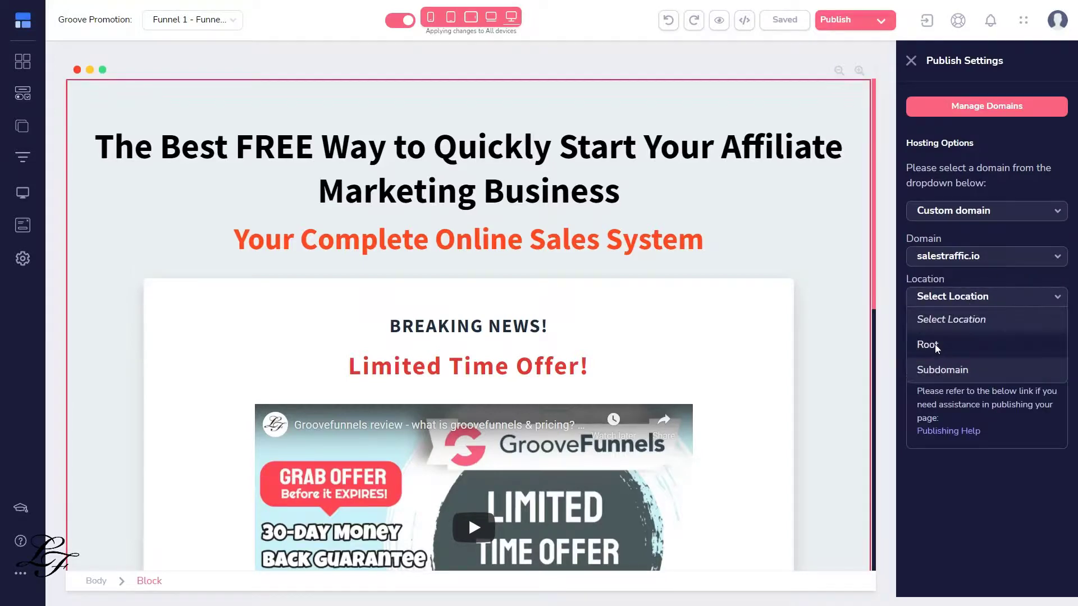
left_click(935, 346)
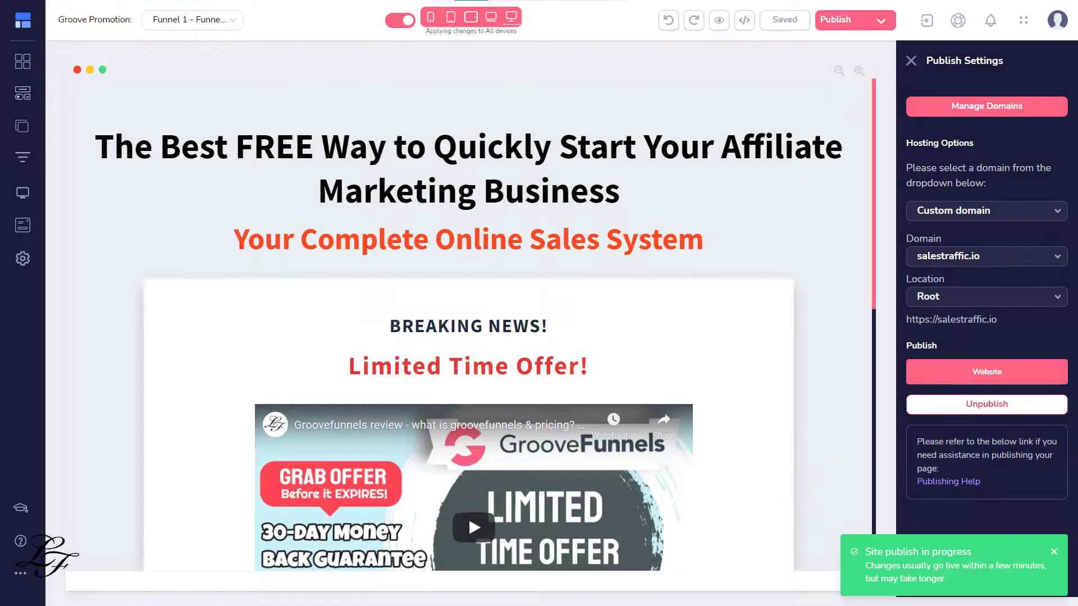
Step: Change Funnel 1 Page 2's page URL to 'thank' in its page settings
left_click(22, 157)
left_click(199, 109)
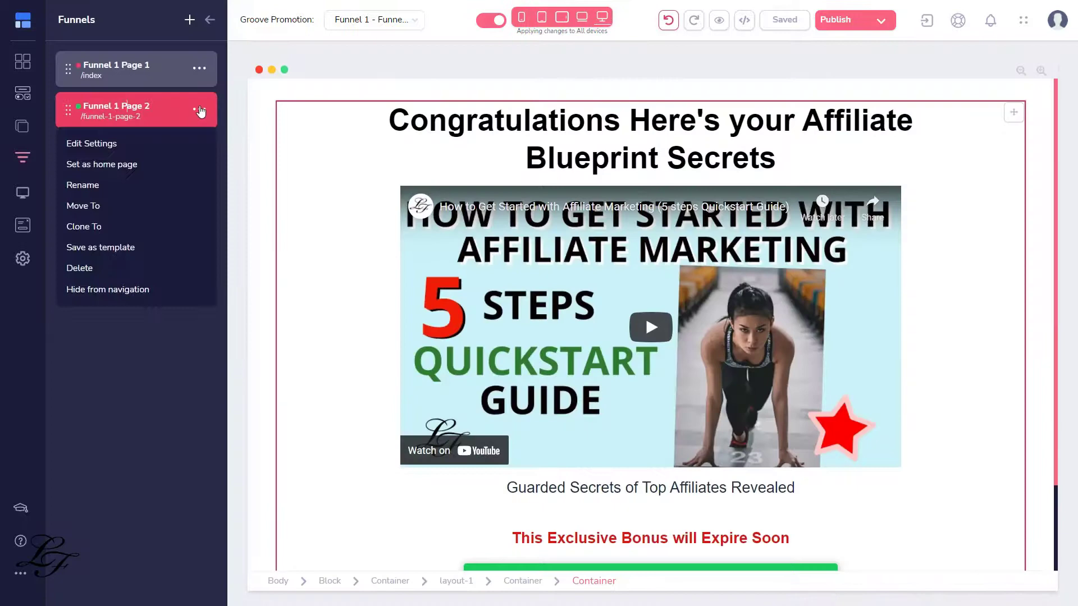
left_click(84, 185)
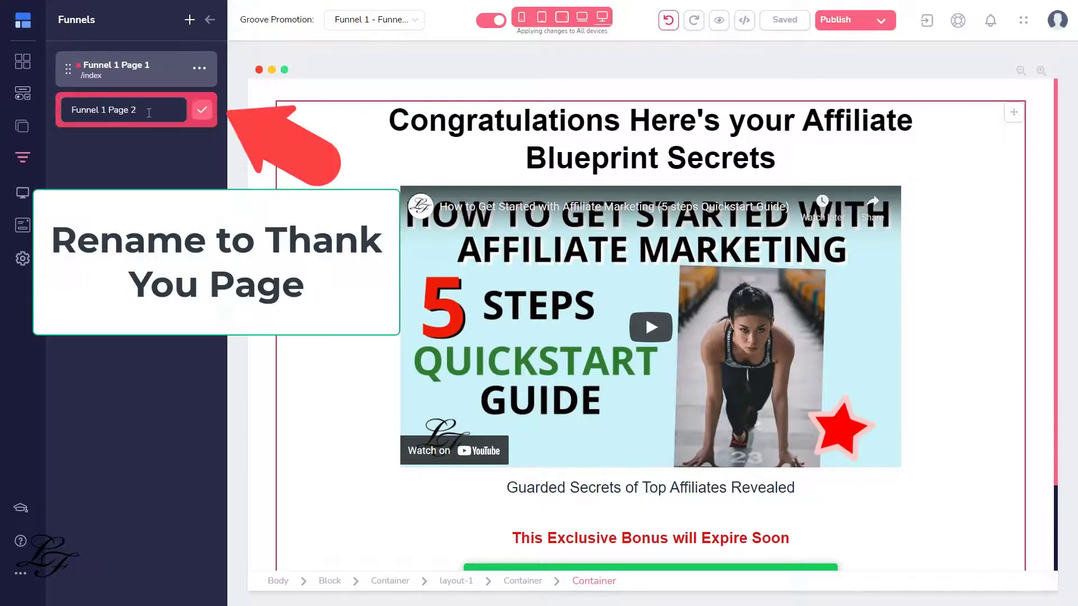
left_click(199, 113)
left_click(199, 109)
left_click(84, 142)
triple_click(84, 141)
type("thankyou")
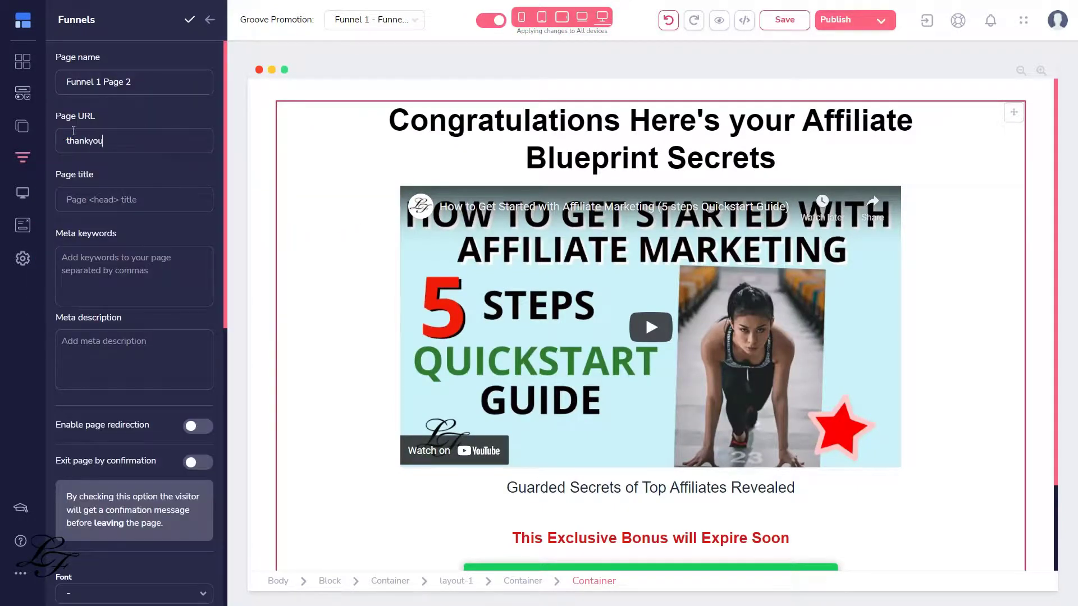
left_click(190, 20)
Step: Open the GroovePromo_OptIn popup and configure its form-container
left_click(23, 225)
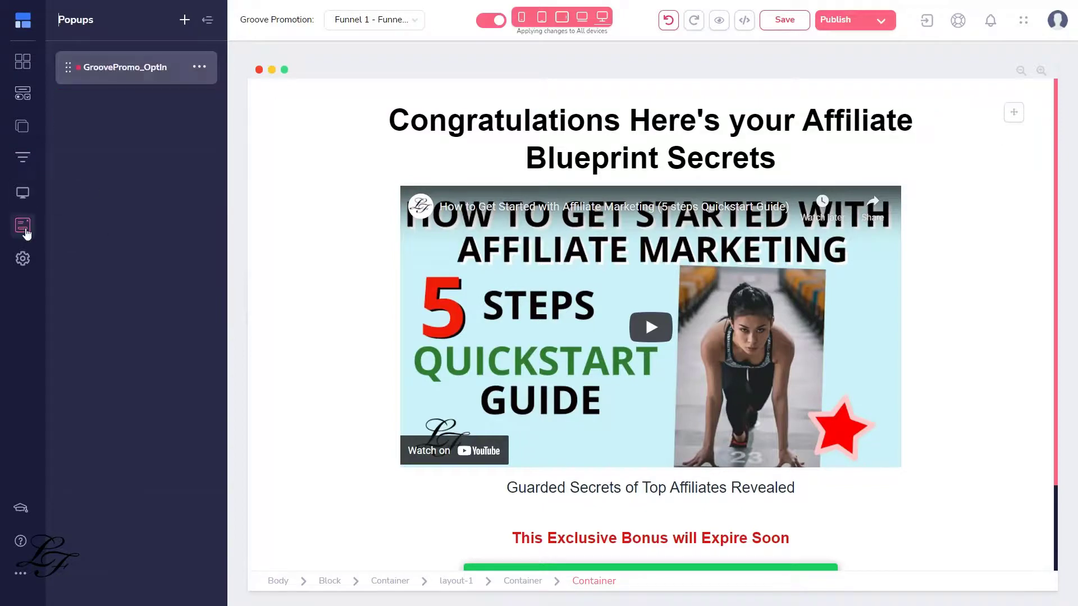
left_click(161, 76)
left_click(604, 324)
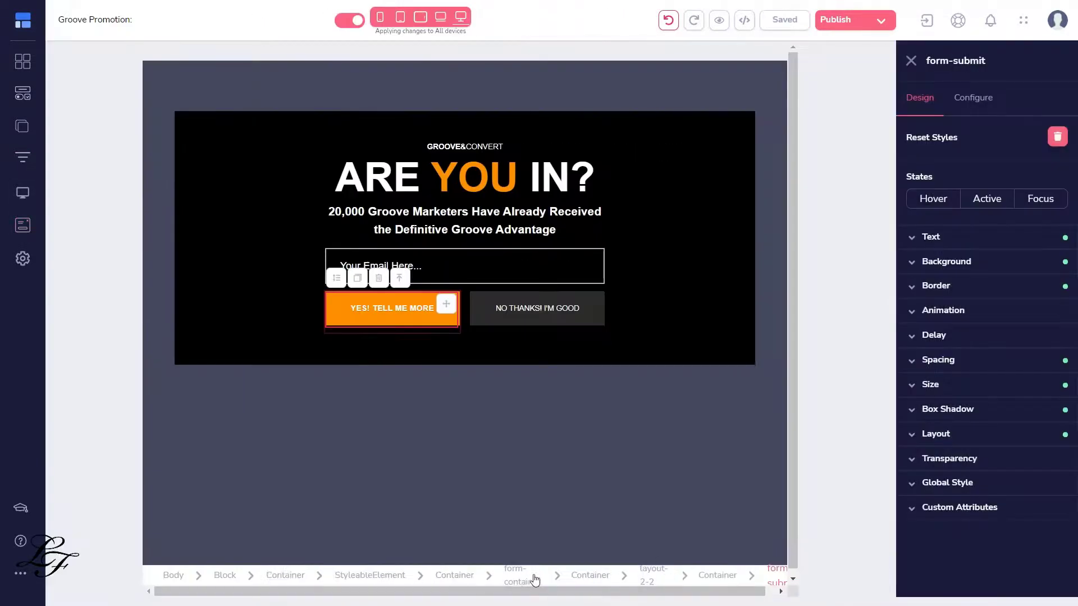
left_click(530, 580)
left_click(983, 109)
Step: Set the form's Linked page to Funnel 1 Page 2, update, save, and republish
left_click(976, 357)
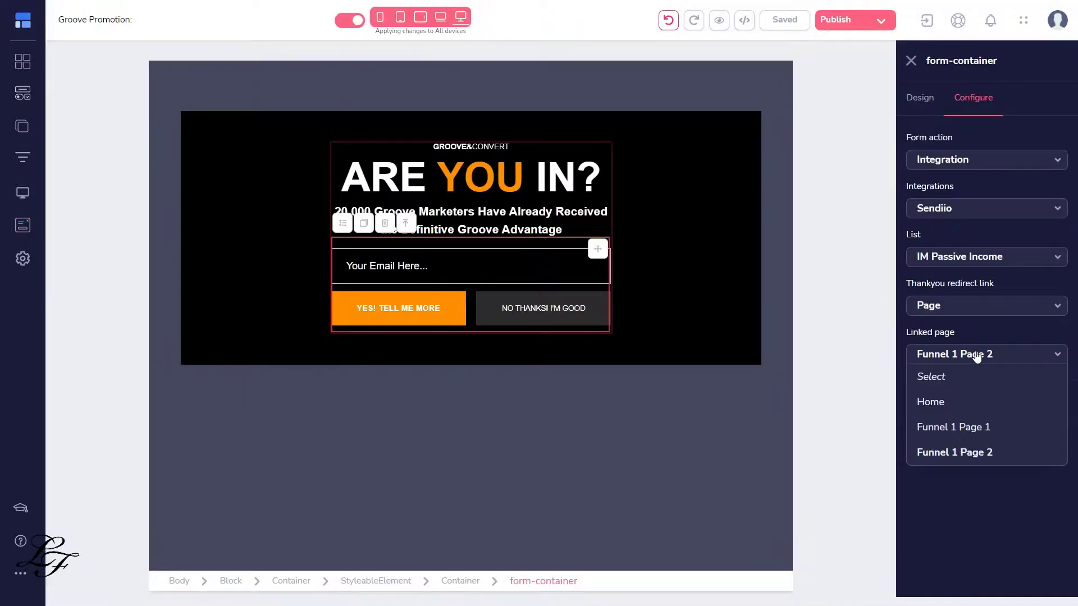
left_click(962, 308)
left_click(927, 378)
left_click(928, 355)
left_click(943, 449)
left_click(986, 399)
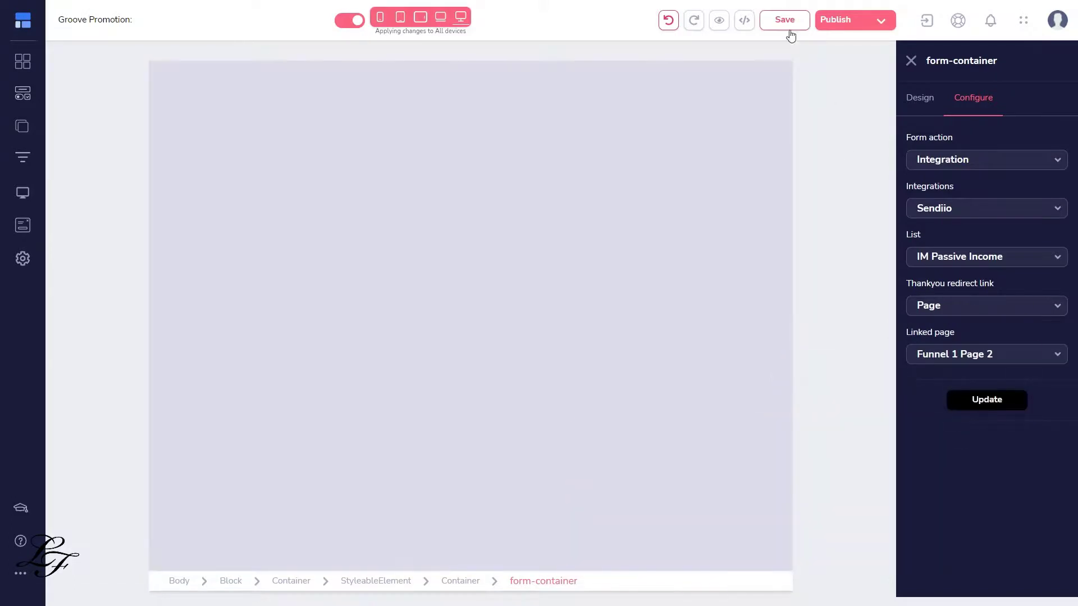
left_click(841, 23)
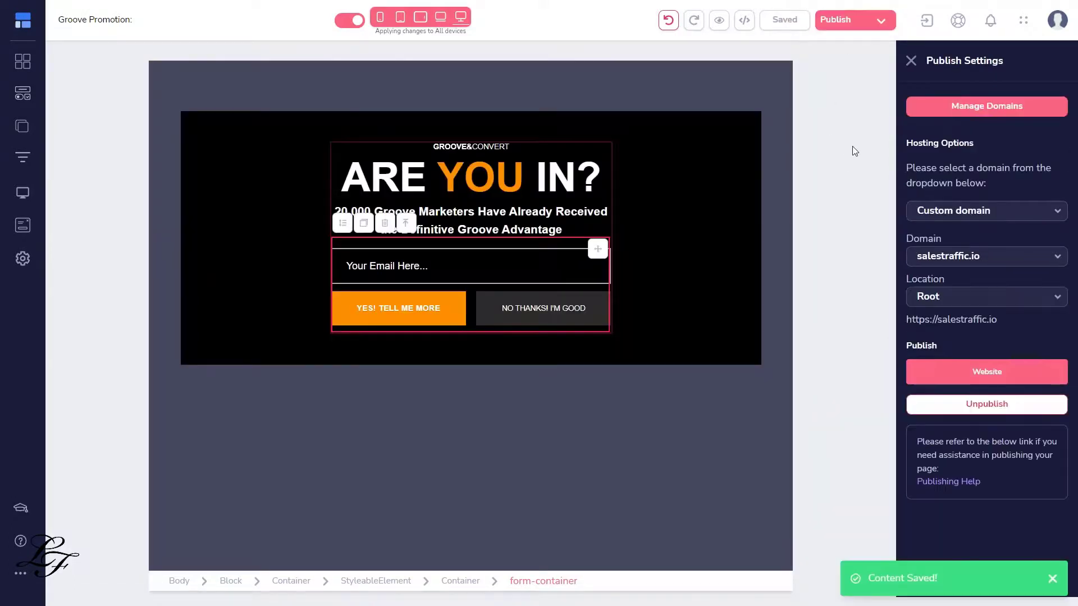
left_click(948, 378)
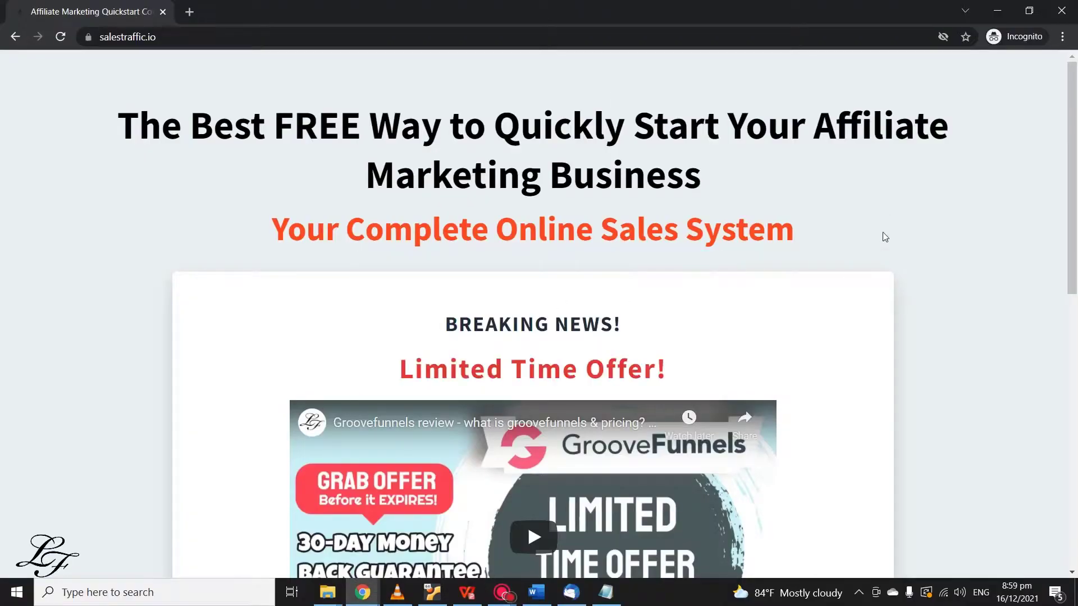
Step: On live salestraffic.io, open the opt-in popup and submit a test email
scroll(882, 253, "down", 10)
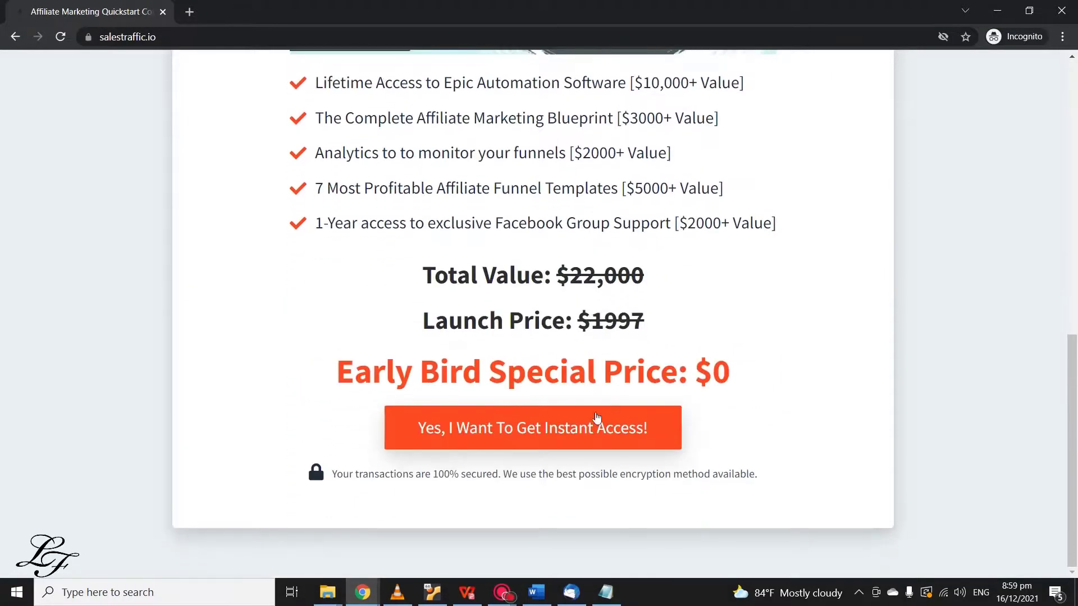
left_click(583, 433)
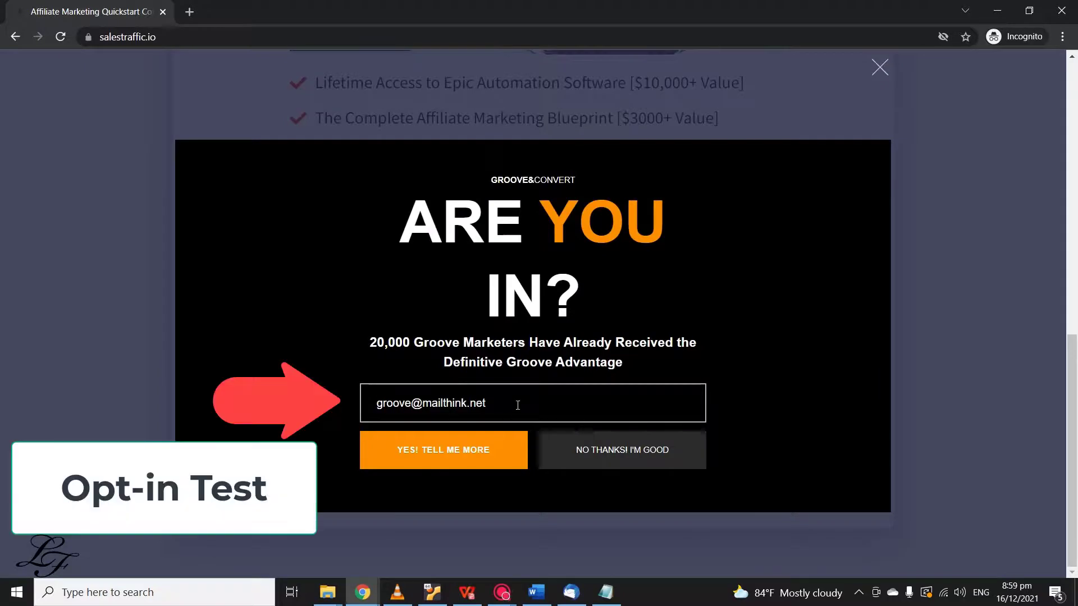
left_click(450, 452)
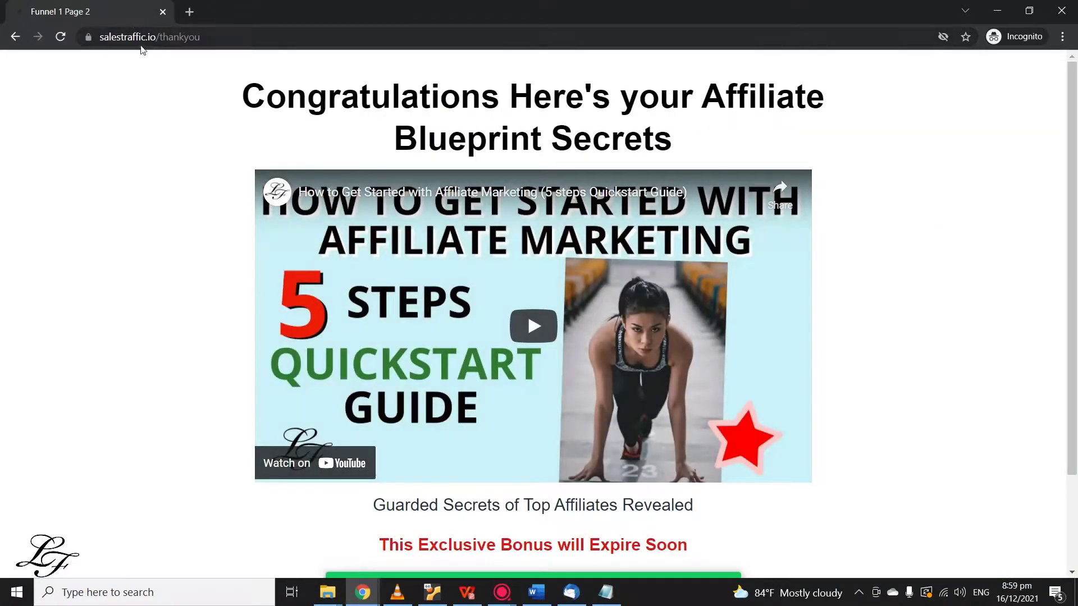
Step: Test the green affiliate button on the thank-you page, then check Sendiio's list emails
scroll(979, 333, "down", 2)
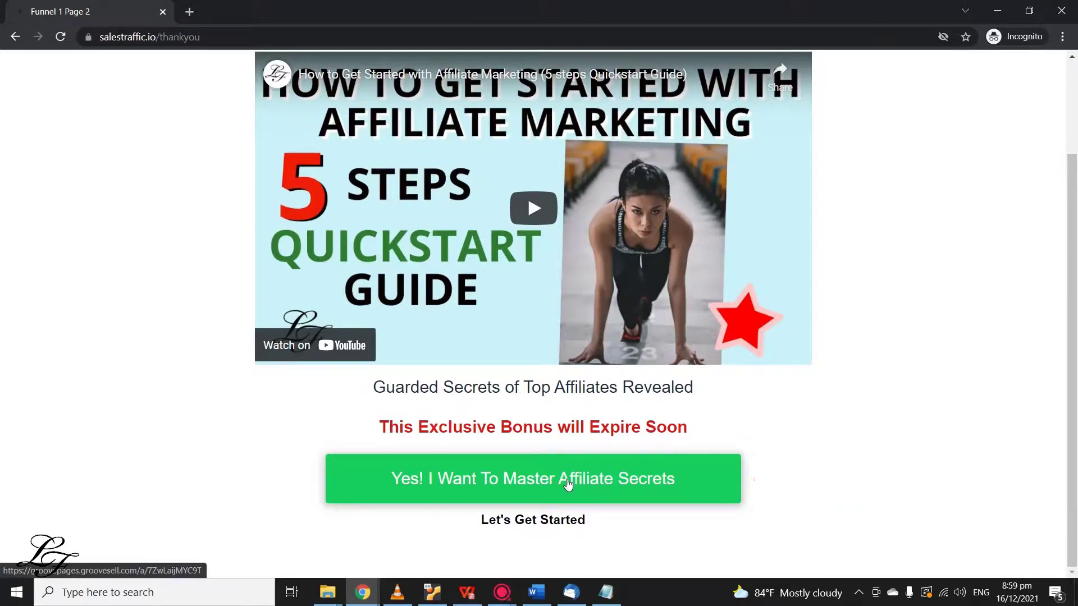
left_click(487, 472)
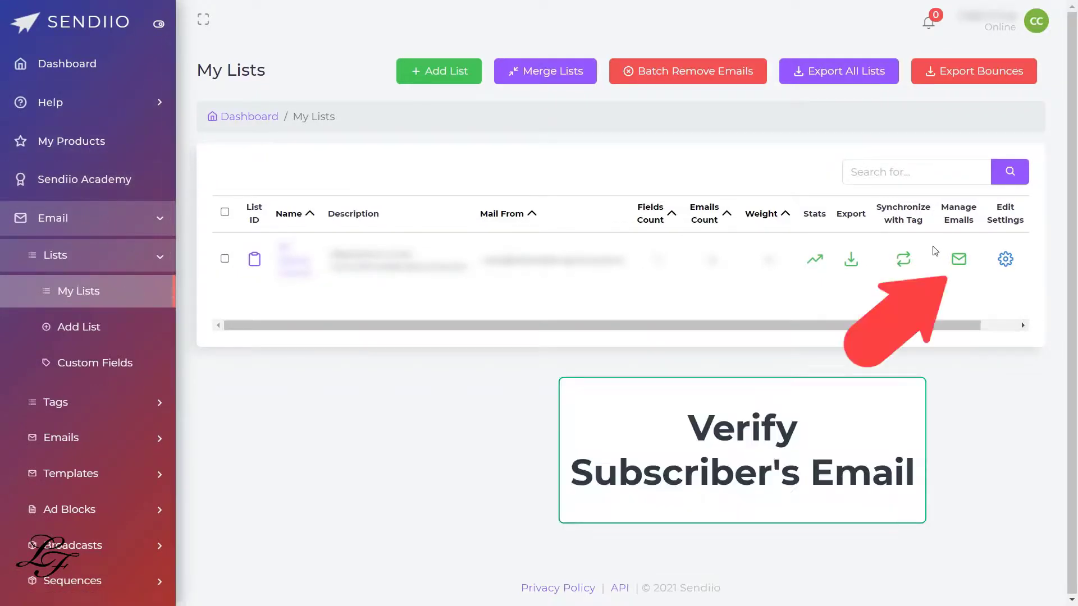
left_click(958, 260)
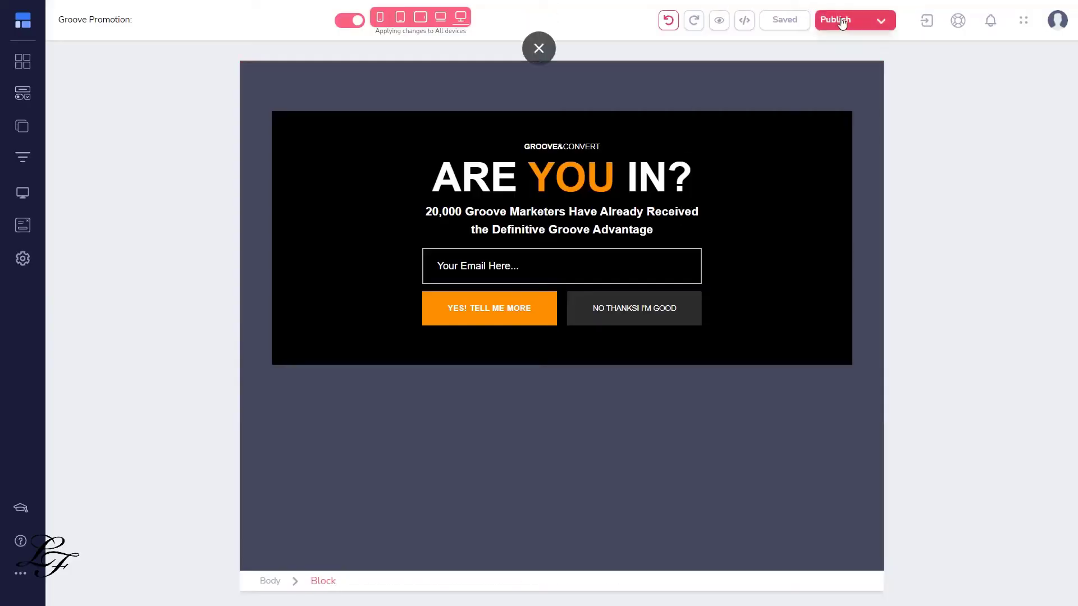
Step: Open Publish Settings showing salestraffic.io at Root as the hosting target
left_click(841, 22)
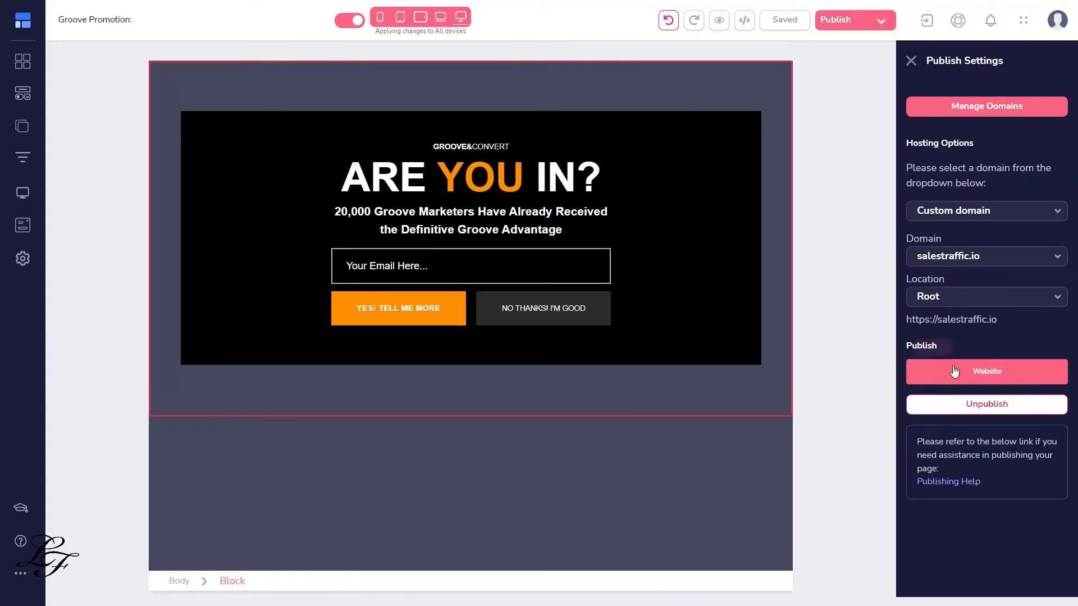